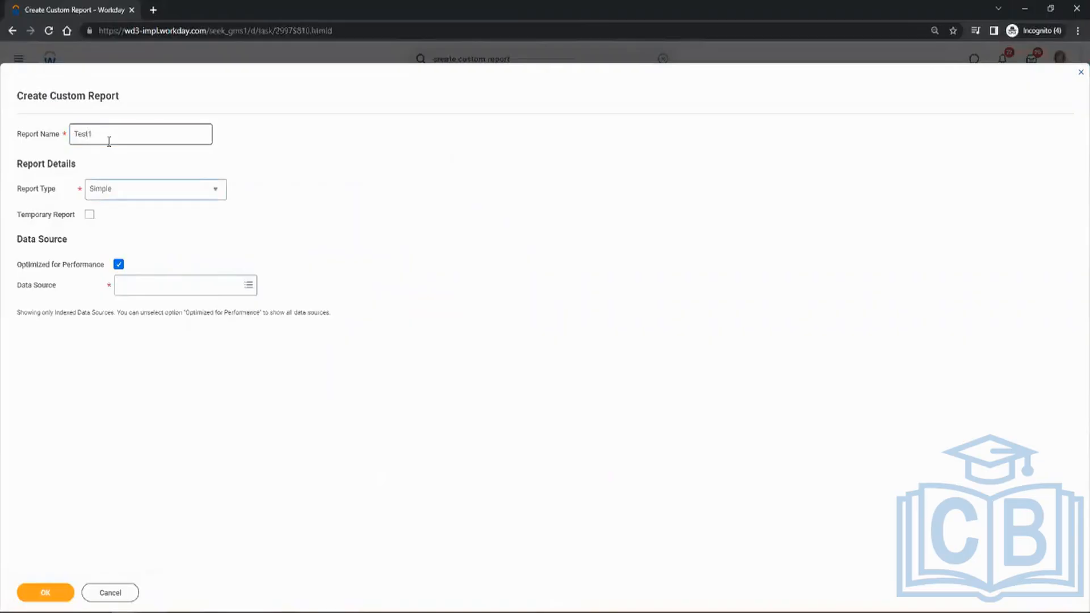
- Change the report name to CR_Test1
double_click(109, 141)
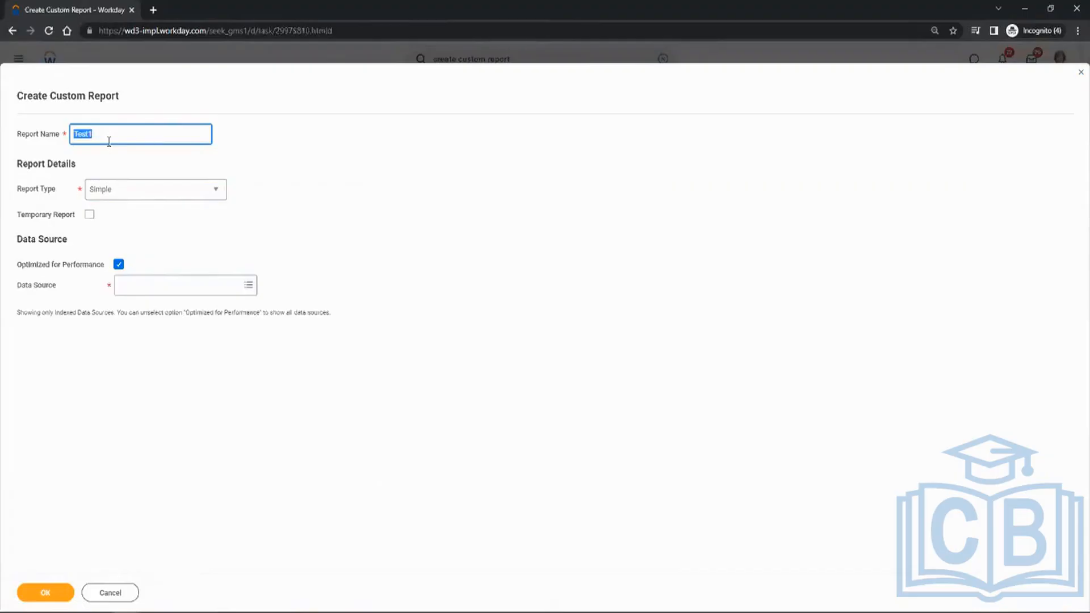
text(CF)
key(BackSpace)
key(BackSpace)
text(RPT)
key(BackSpace)
key(BackSpace)
key(BackSpace)
key(BackSpace)
text(CR)
text(Tes)
key(Tab)
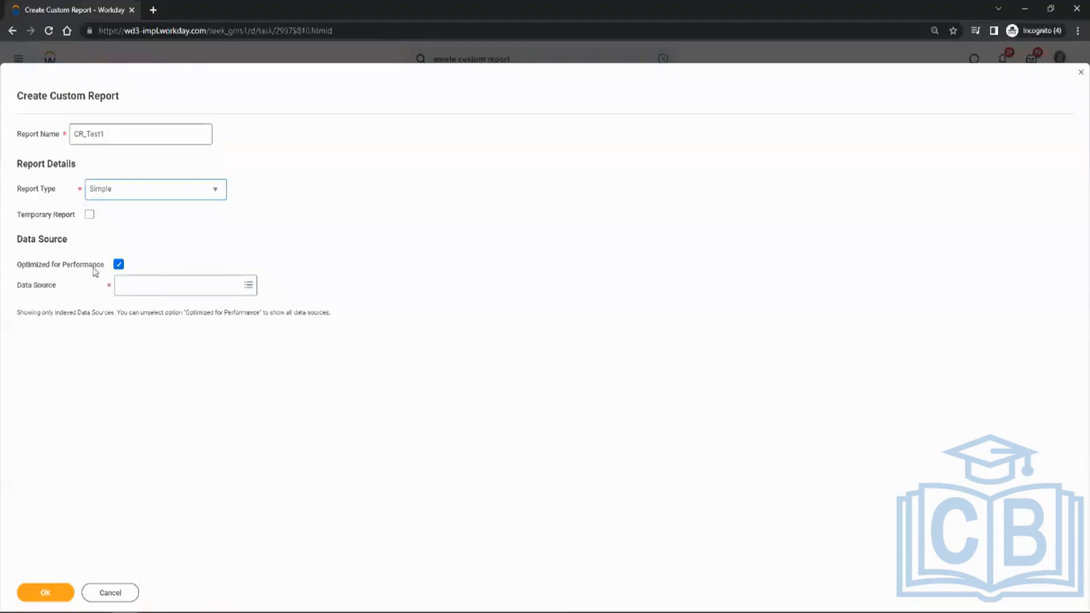
- Search the data sources for active and terminated records and pick Time Off - All Statuses for Active and Terminated Employees (Indexed)
click(136, 282)
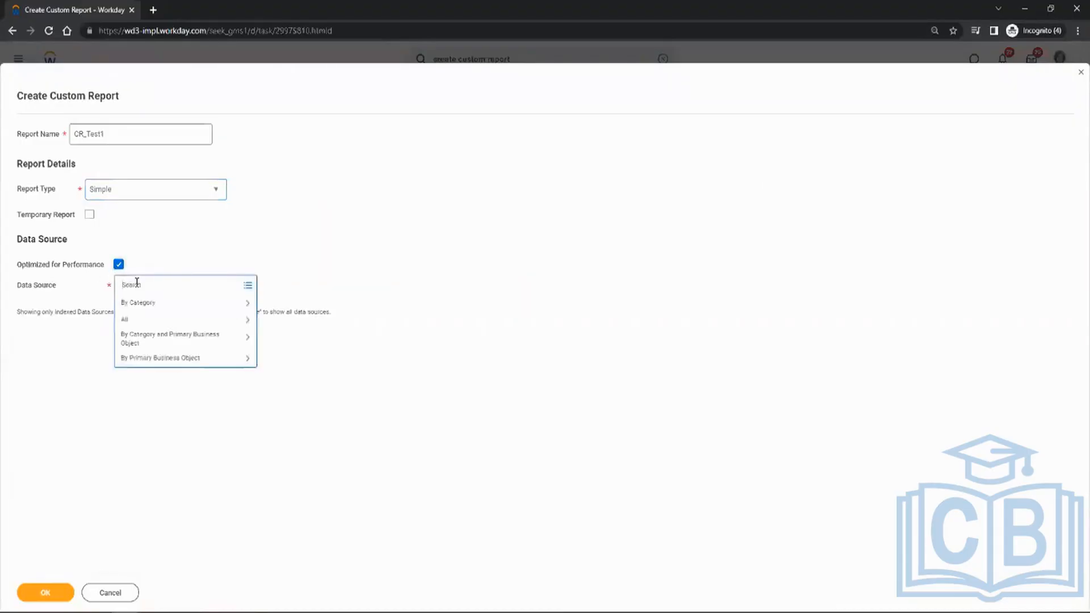
text(all an)
text(tive and term)
drag(202, 286, 80, 300)
text(all act and term)
key(Return)
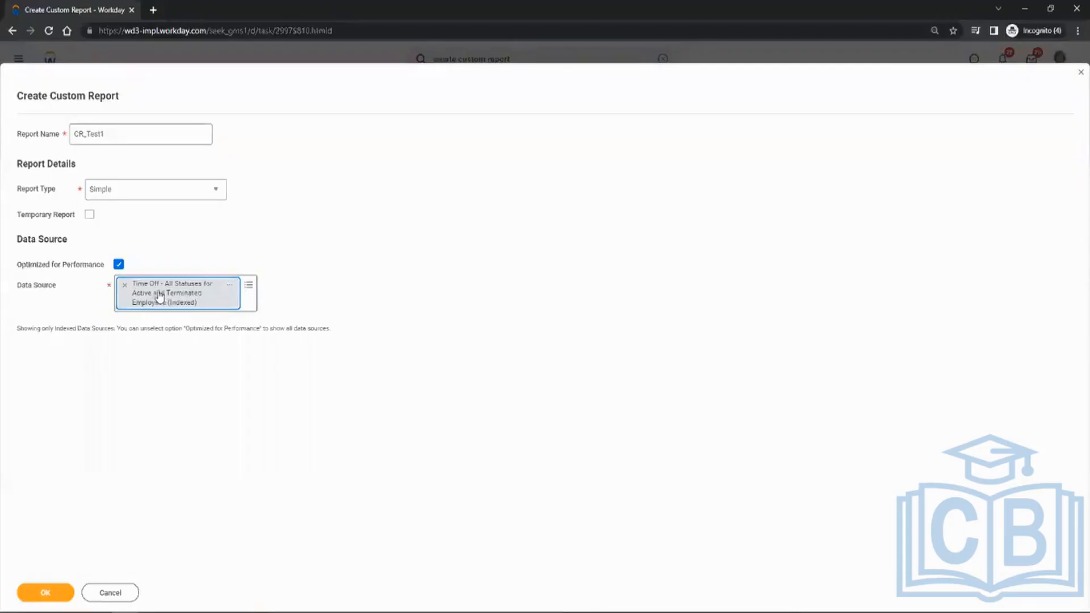
- Remove the Time Off data source and turn off Optimized for Performance
click(119, 264)
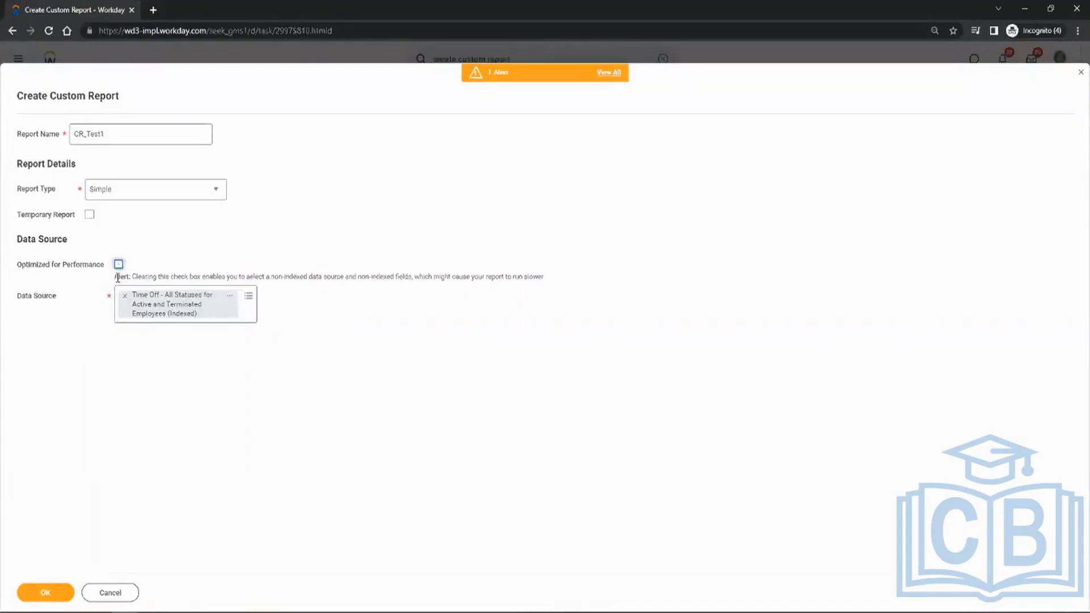
click(126, 296)
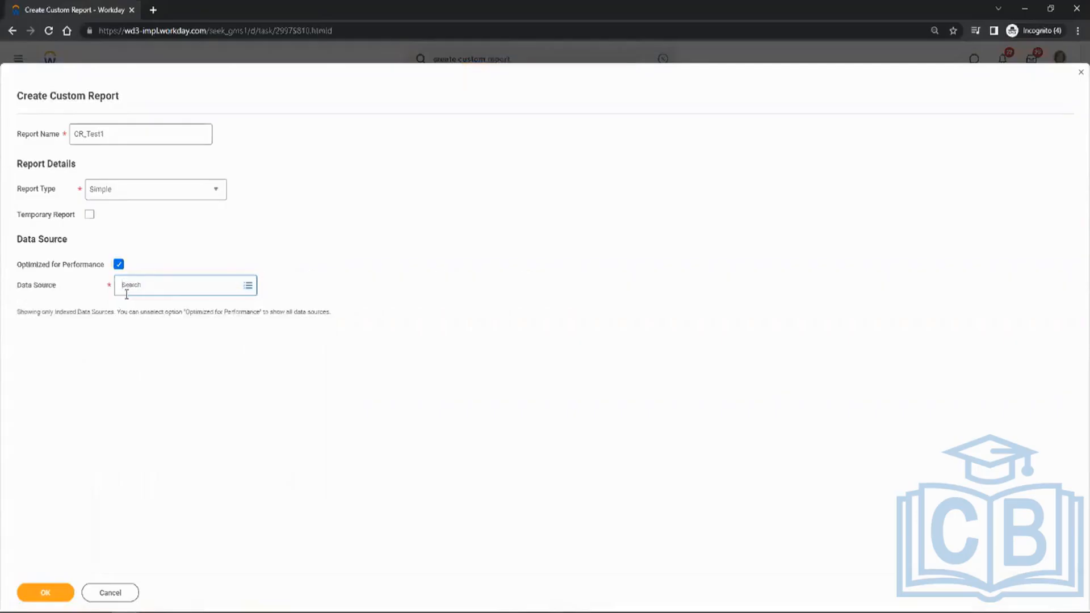
click(126, 292)
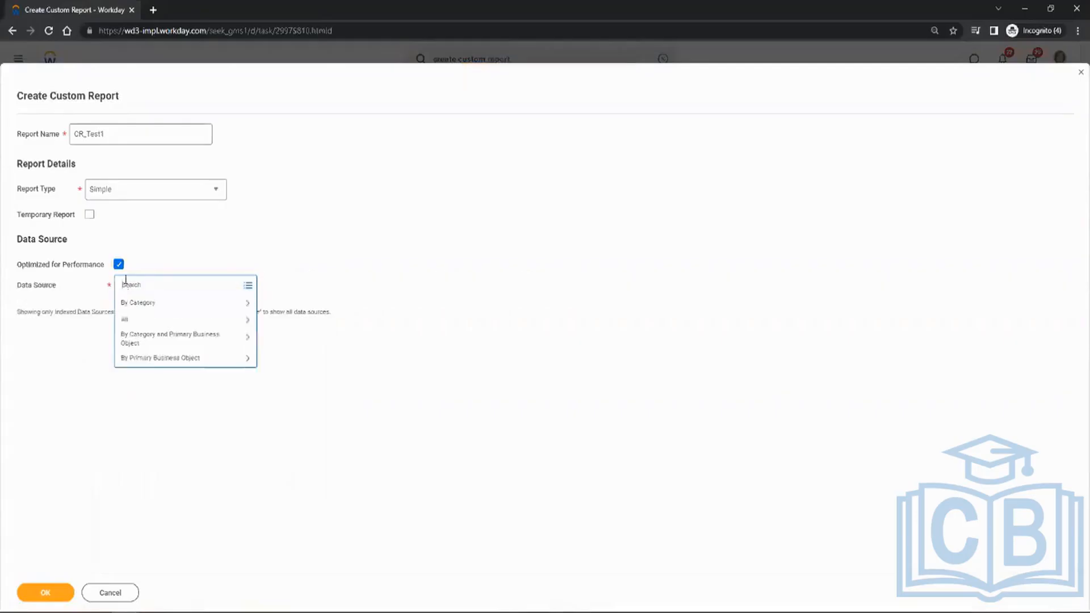
click(121, 264)
click(120, 264)
- Set the data source to All Active and Terminated Workers and create the simple report
click(134, 297)
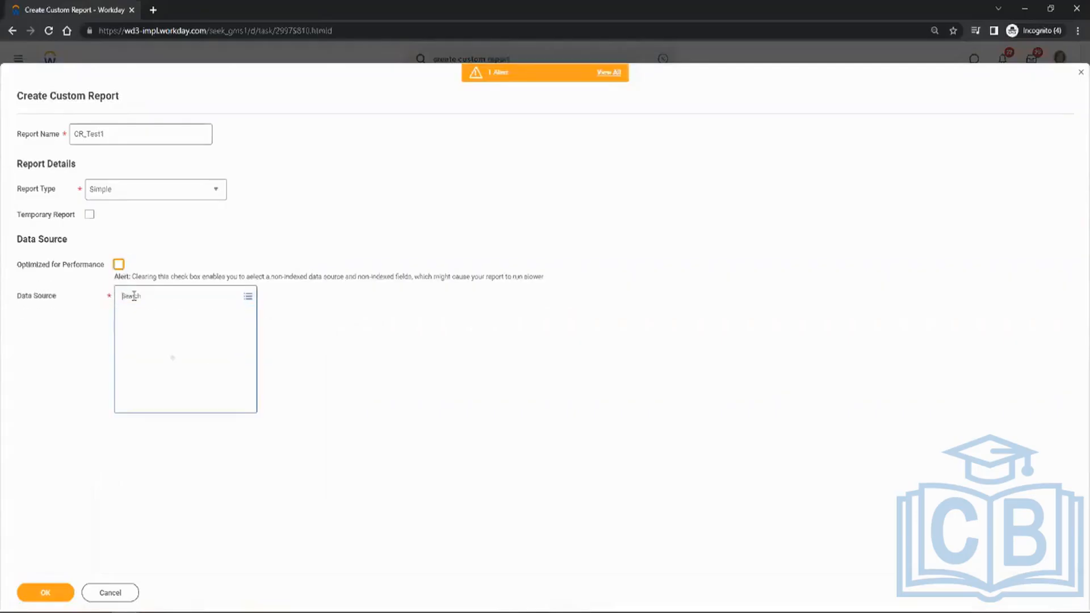
text(all act and term)
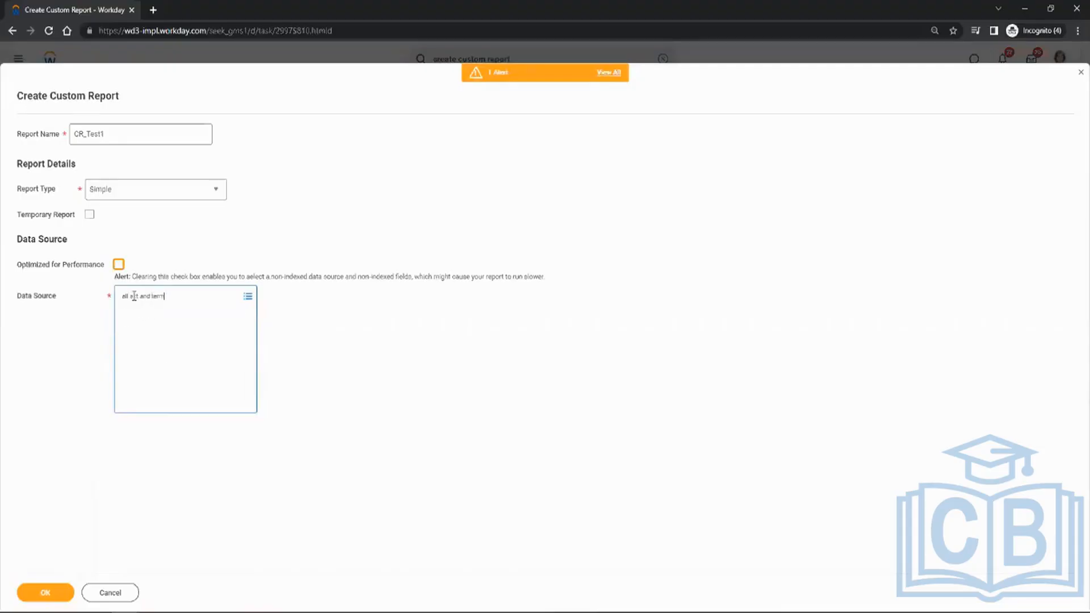
key(Return)
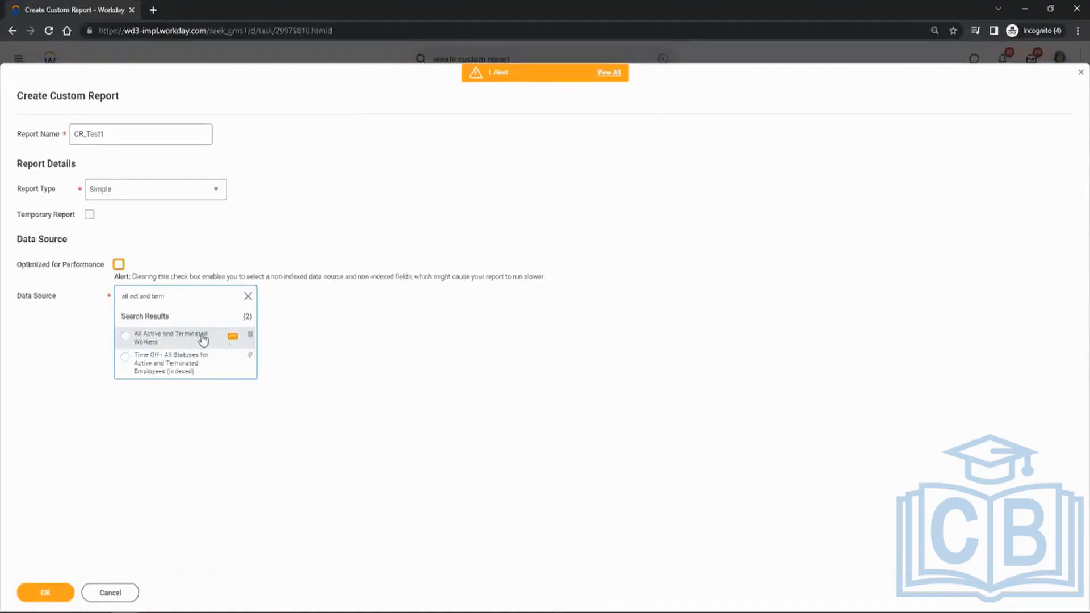
click(204, 339)
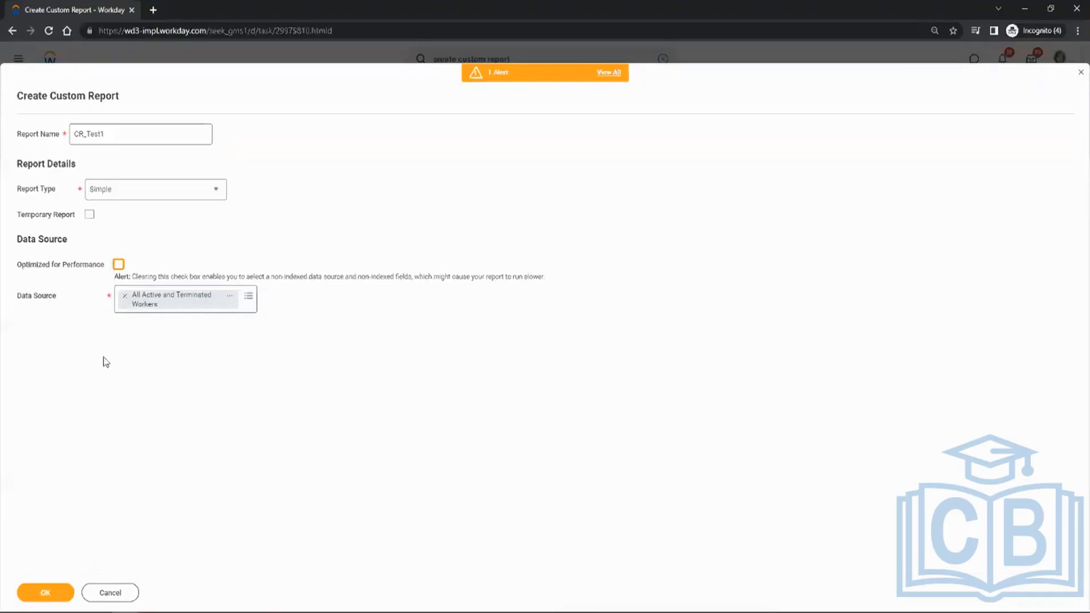
click(46, 593)
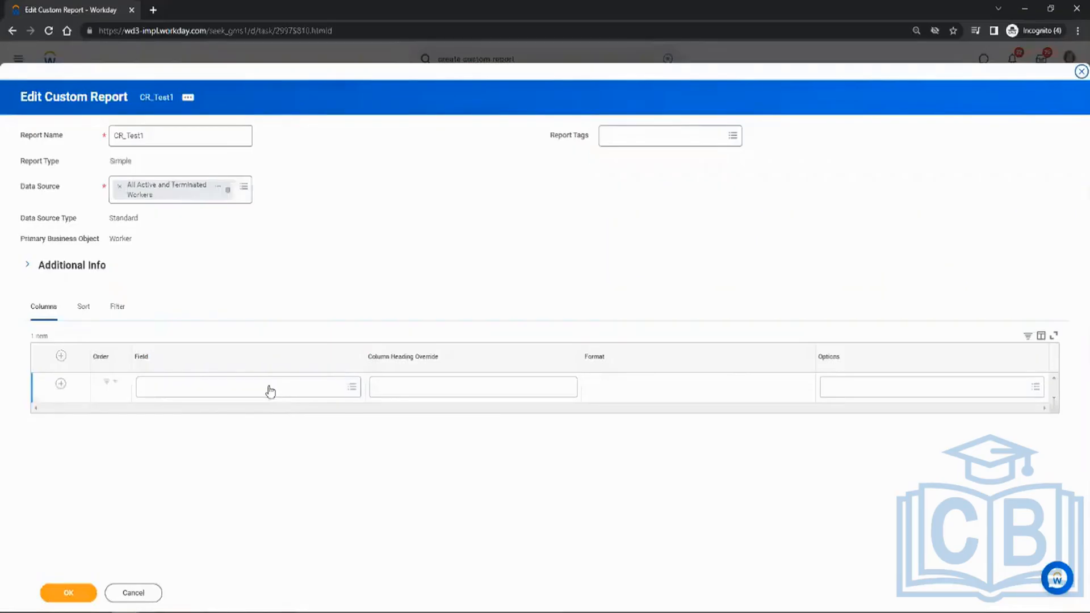
- Set the first report column to the First Name field
click(270, 391)
text(first name)
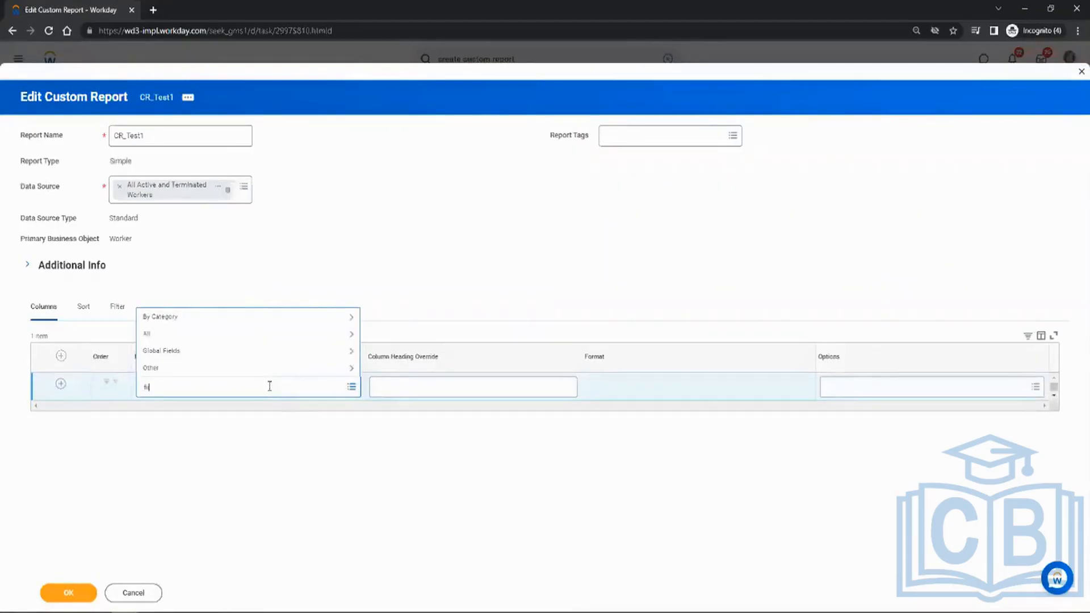
key(Return)
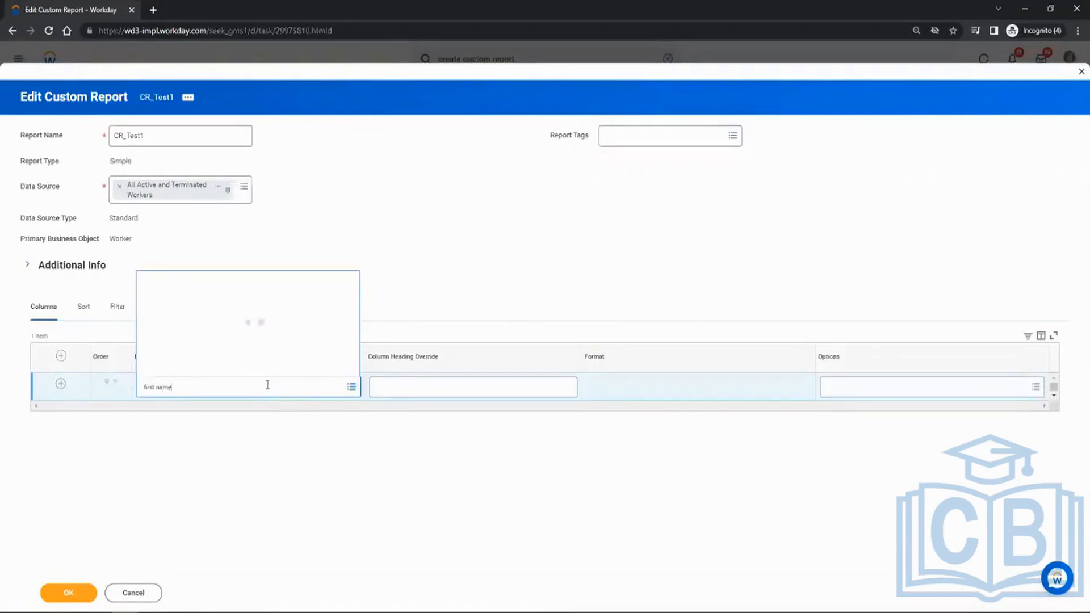
click(186, 217)
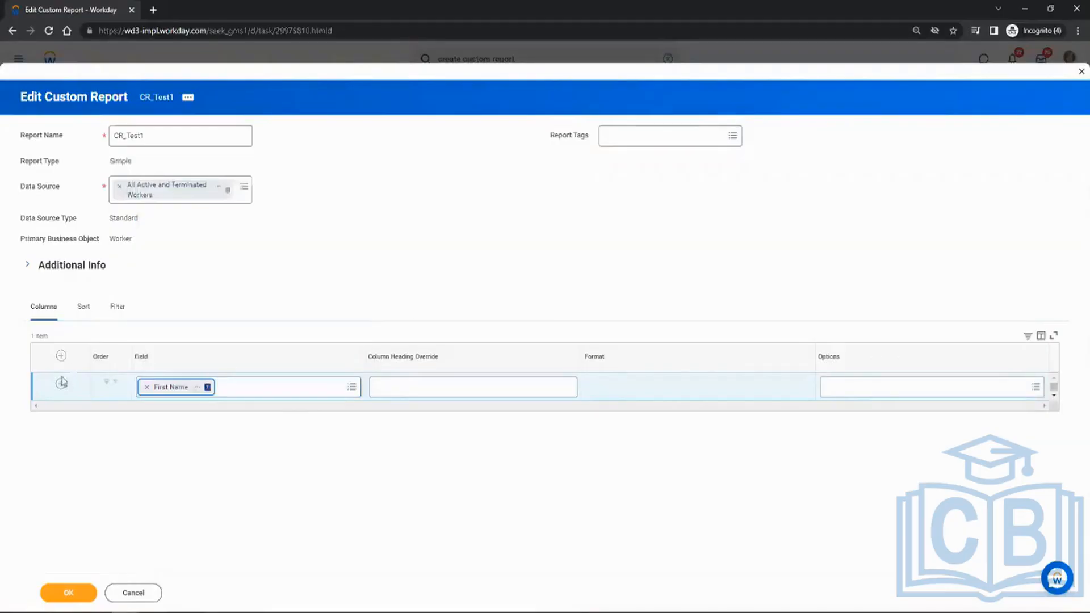
- Add a second report column with the Last Name field
click(61, 384)
click(172, 417)
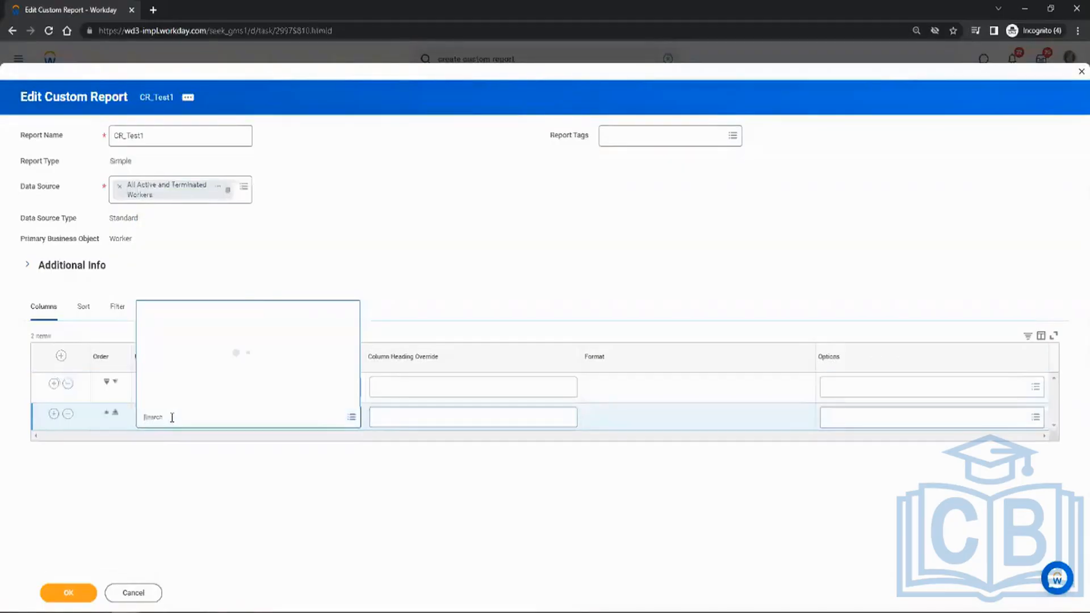
text(ast)
key(BackSpace)
key(BackSpace)
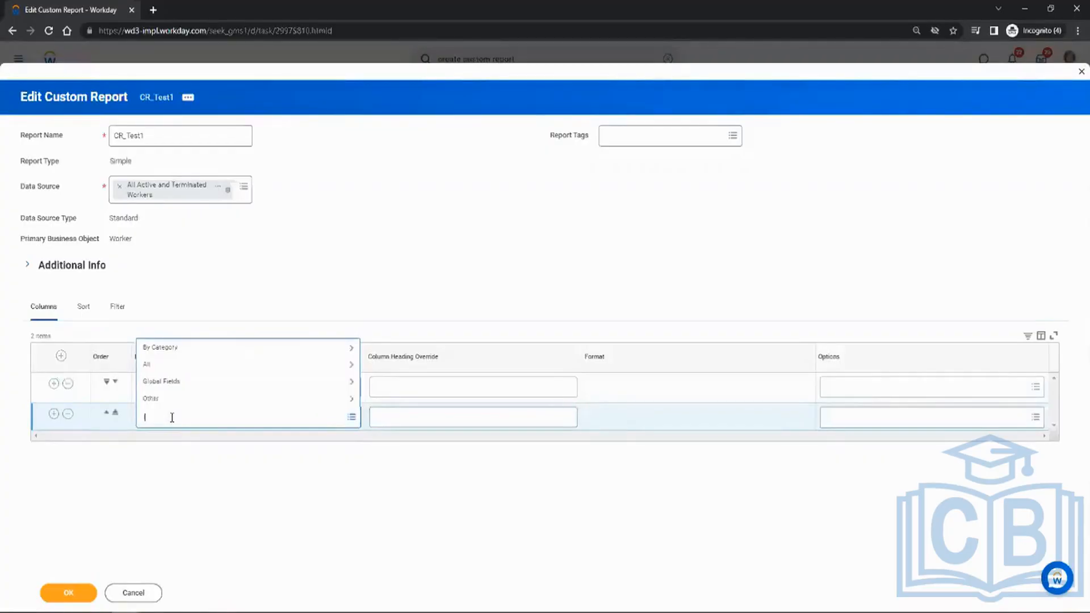
text(e)
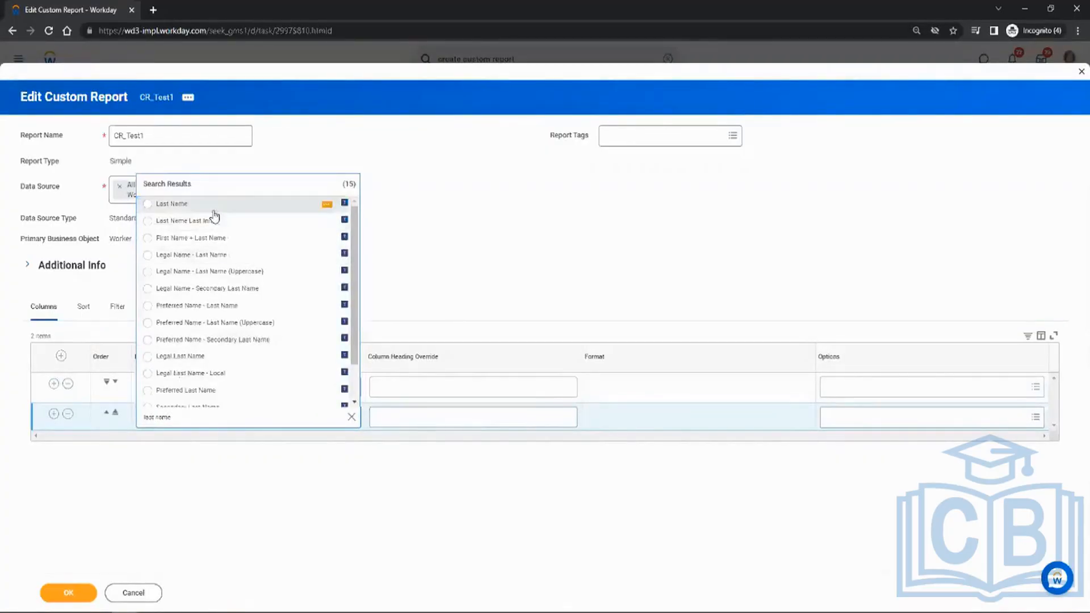
click(209, 208)
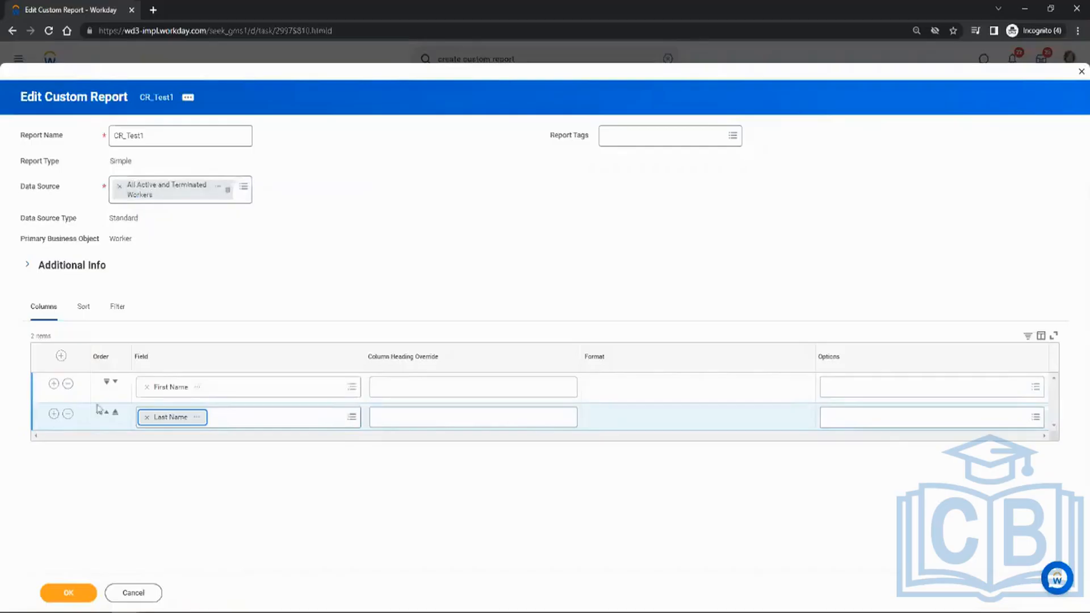
- Add an Employee ID column below Last Name, and remove that row
click(53, 414)
click(177, 444)
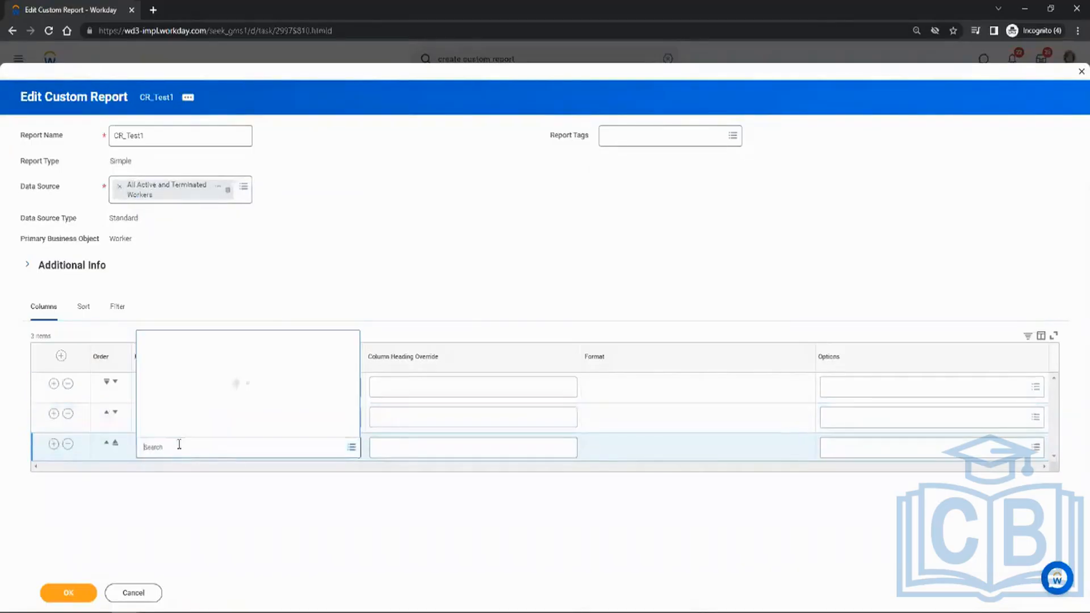
text(c)
text(mployee id)
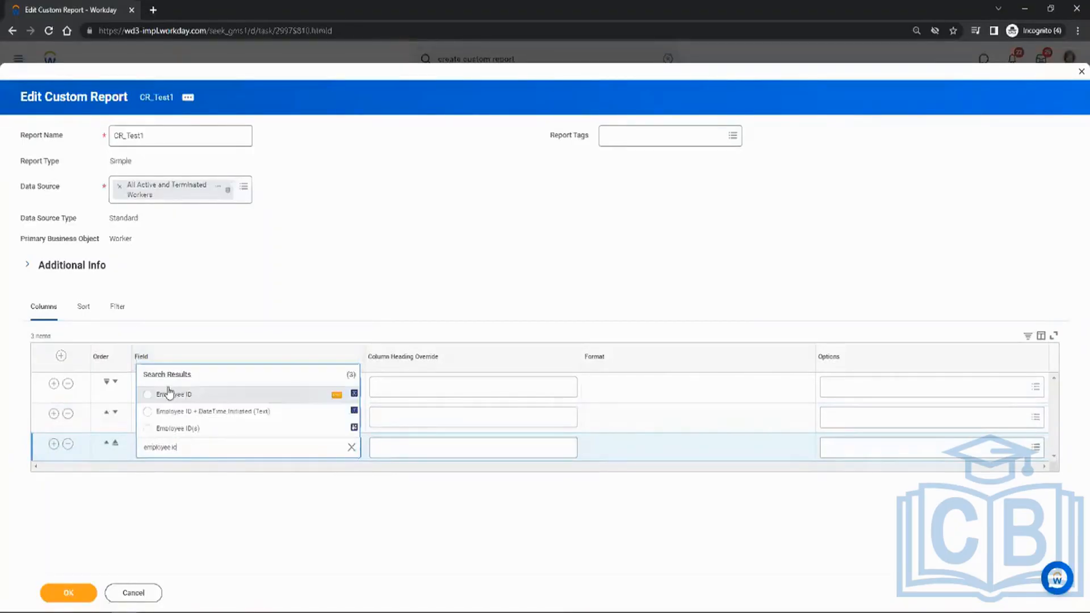
click(171, 390)
click(67, 444)
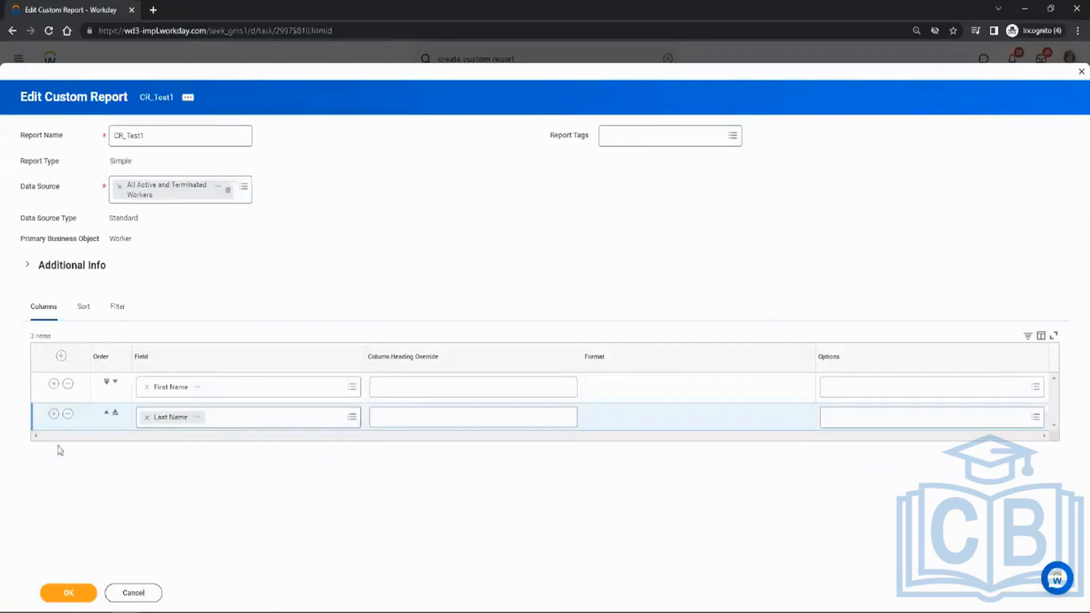
- Set the third report column to the Employee ID field
click(178, 446)
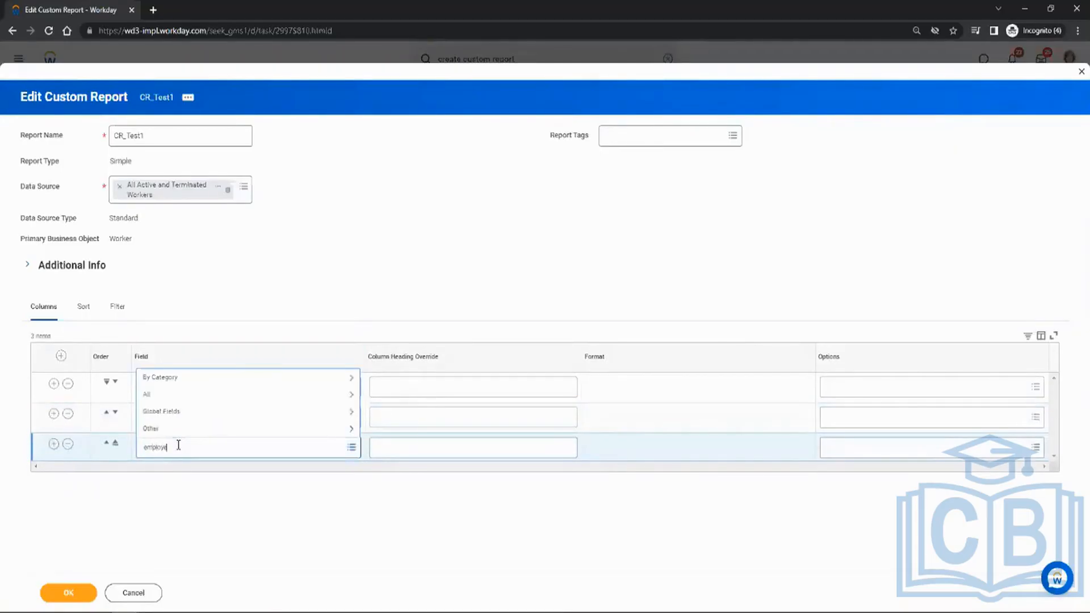
text(employee id)
key(Return)
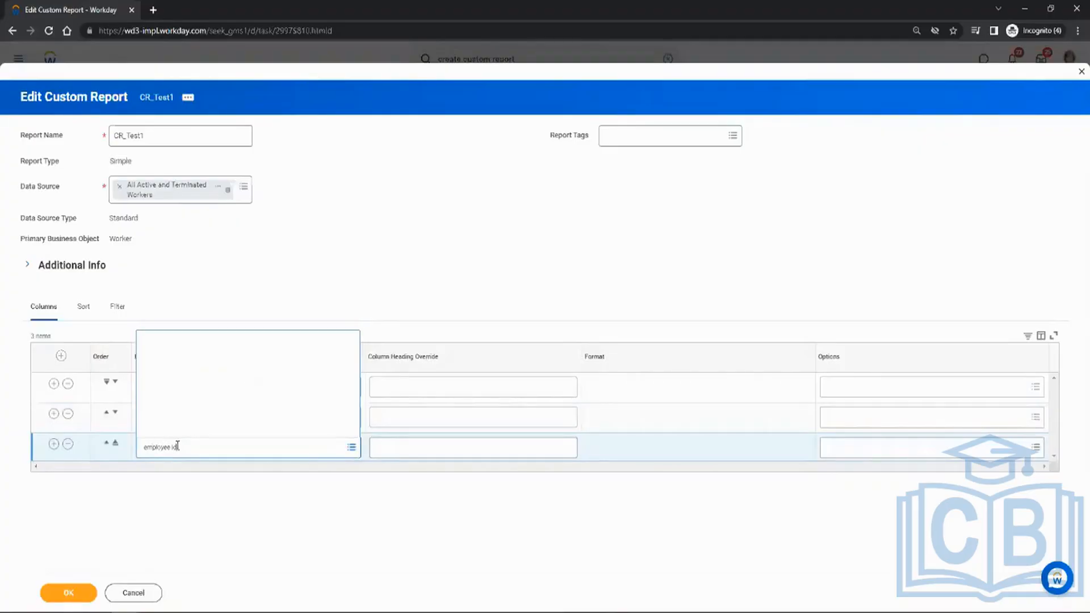
click(190, 396)
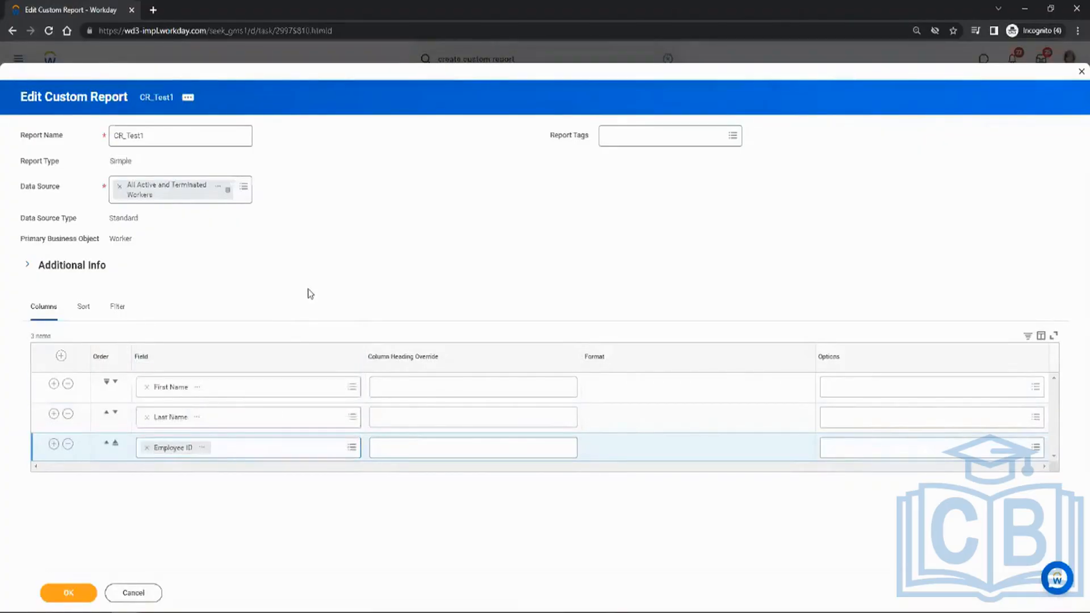
- Duplicate the report's browser tab and return to the original Edit Custom Report tab
right_click(83, 12)
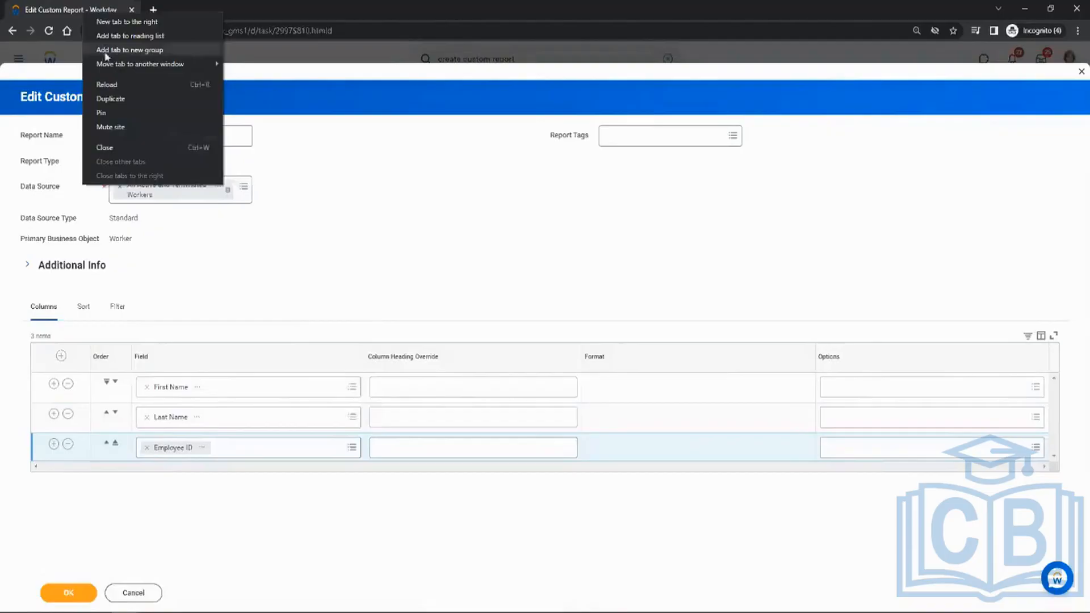
click(110, 101)
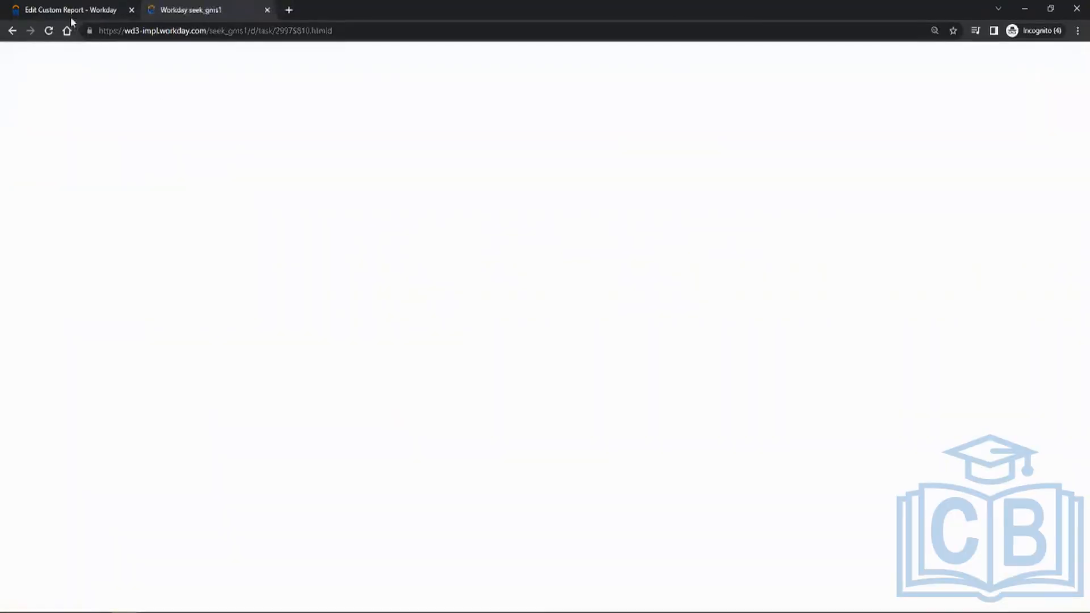
click(72, 15)
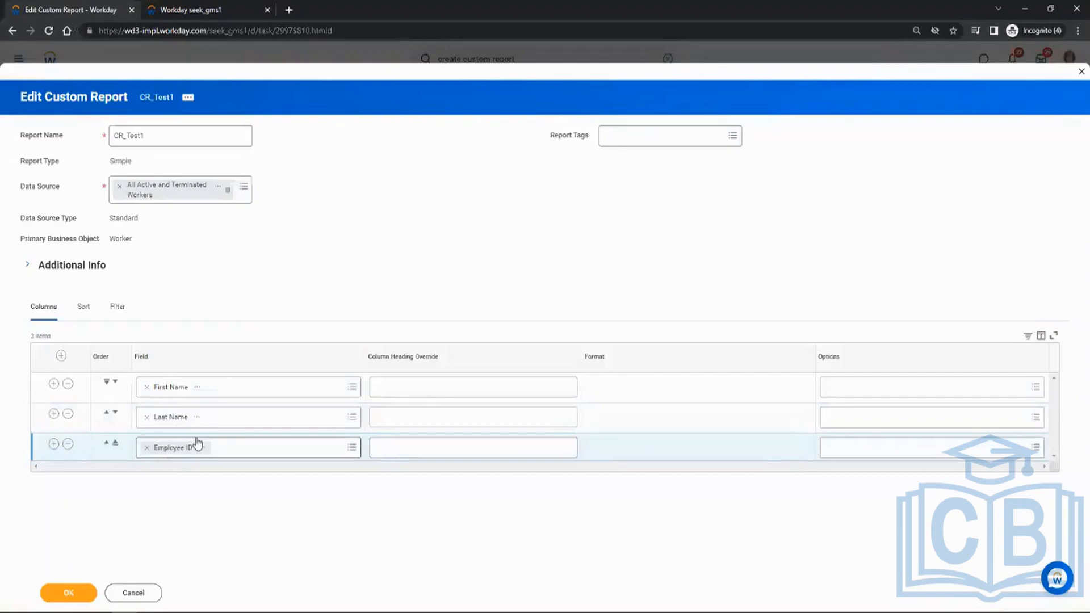
- Add a fourth report column with the Cost Center field
click(54, 443)
click(162, 478)
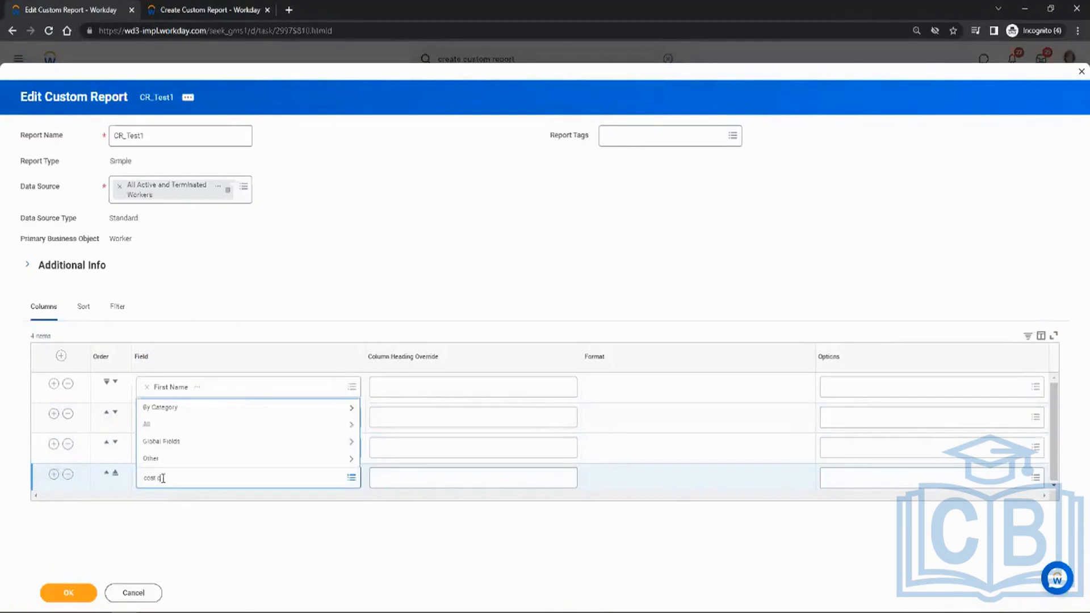
text(cost center)
key(Return)
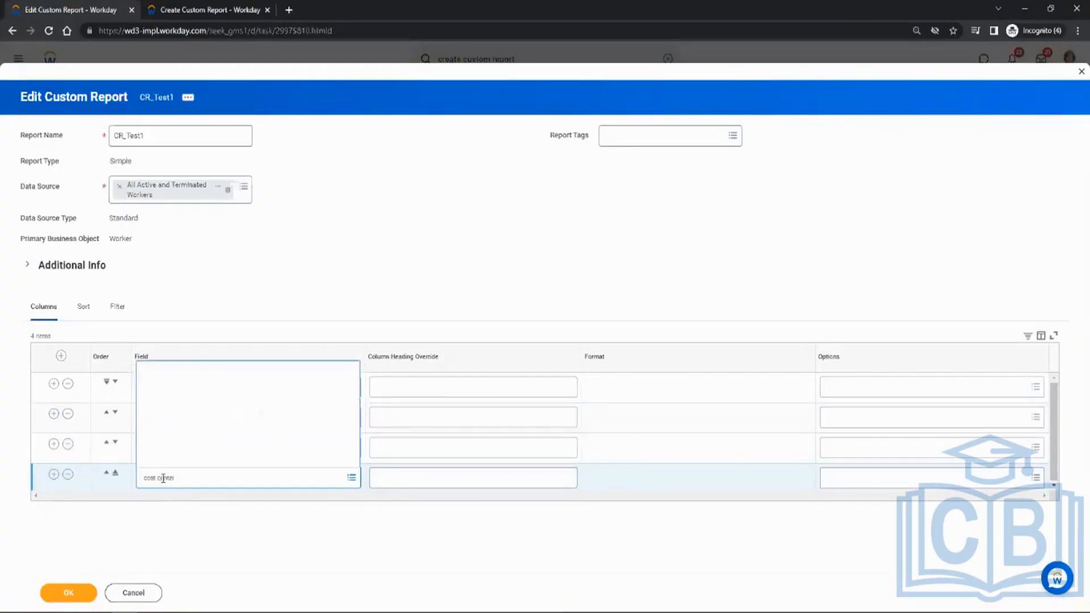
click(196, 268)
- Add a fifth report column with the Company field
click(54, 474)
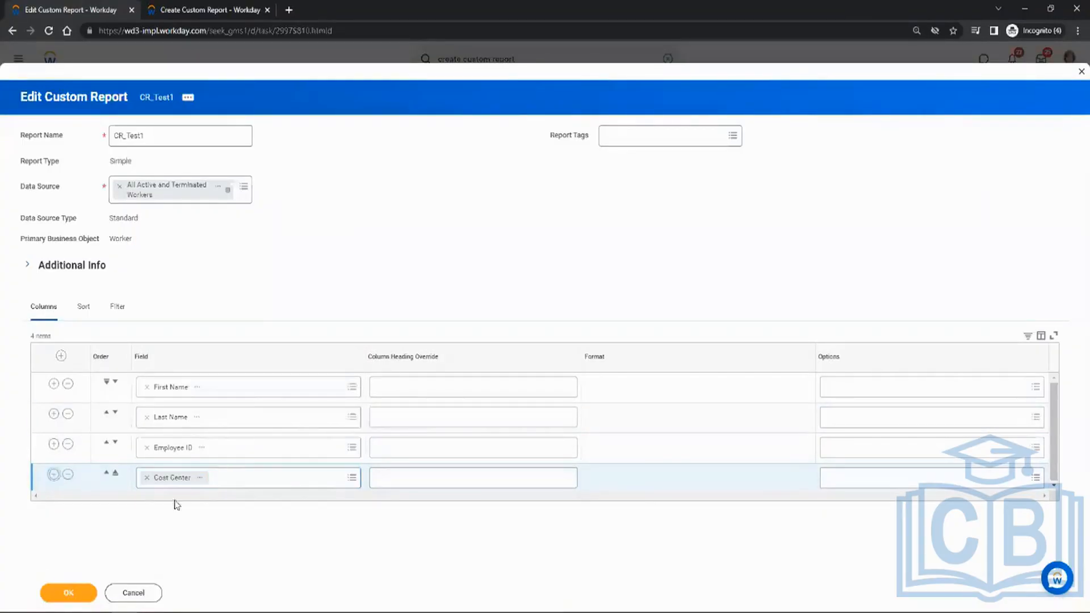
click(165, 508)
text(compa)
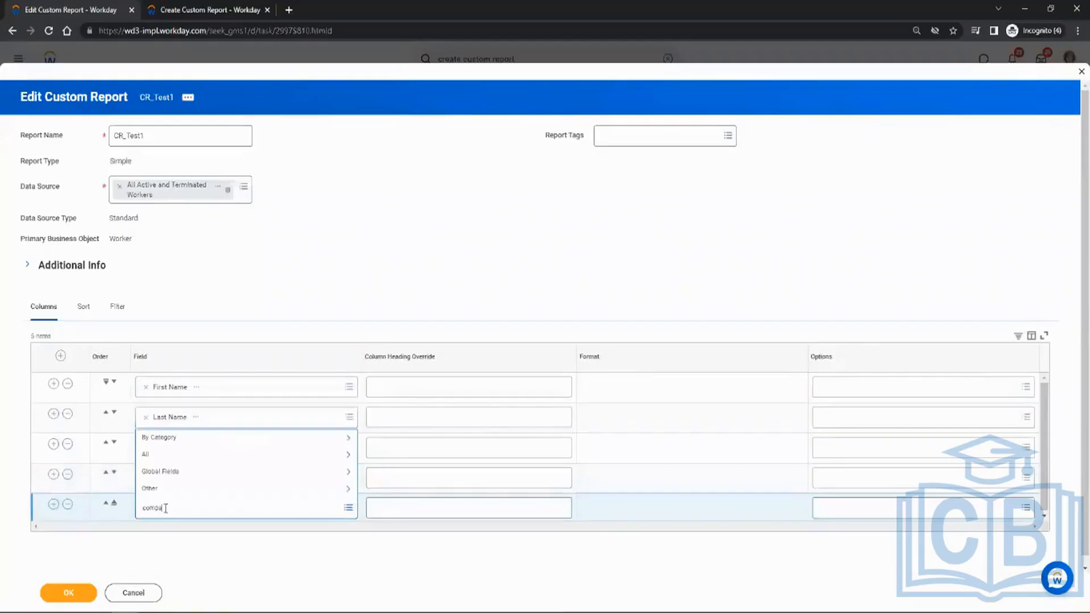
text(n)
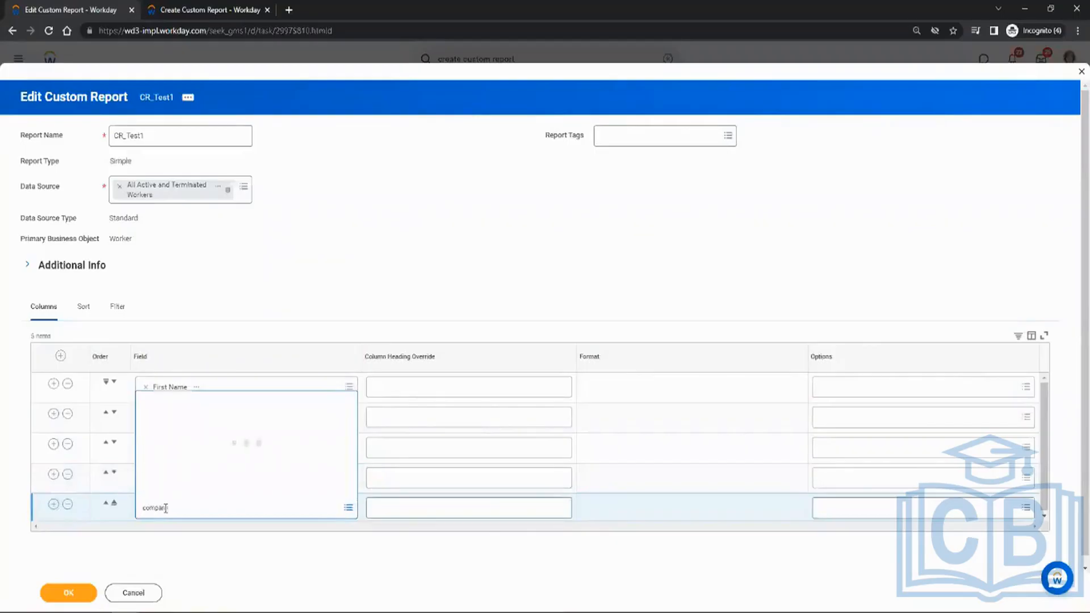
text(y)
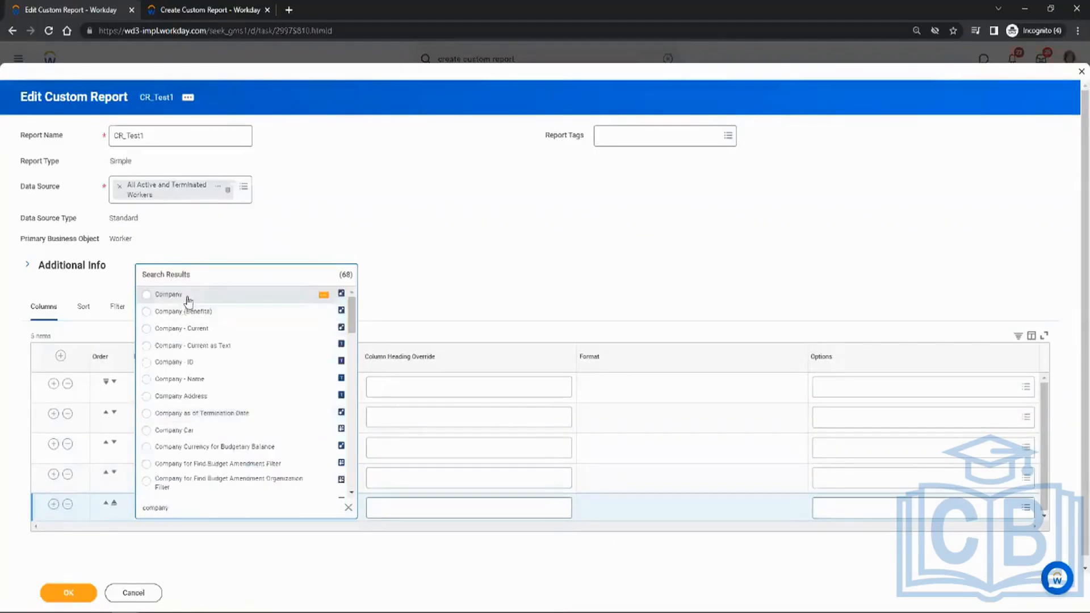
click(188, 297)
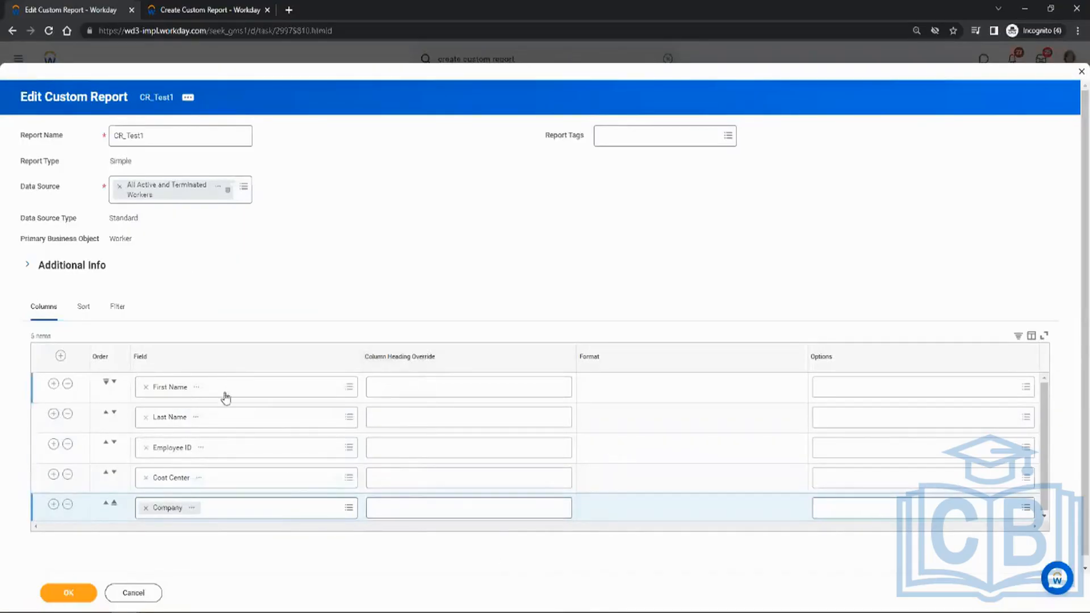
- Sort the report by the Employee ID field in Alphabetical - Ascending direction
click(405, 390)
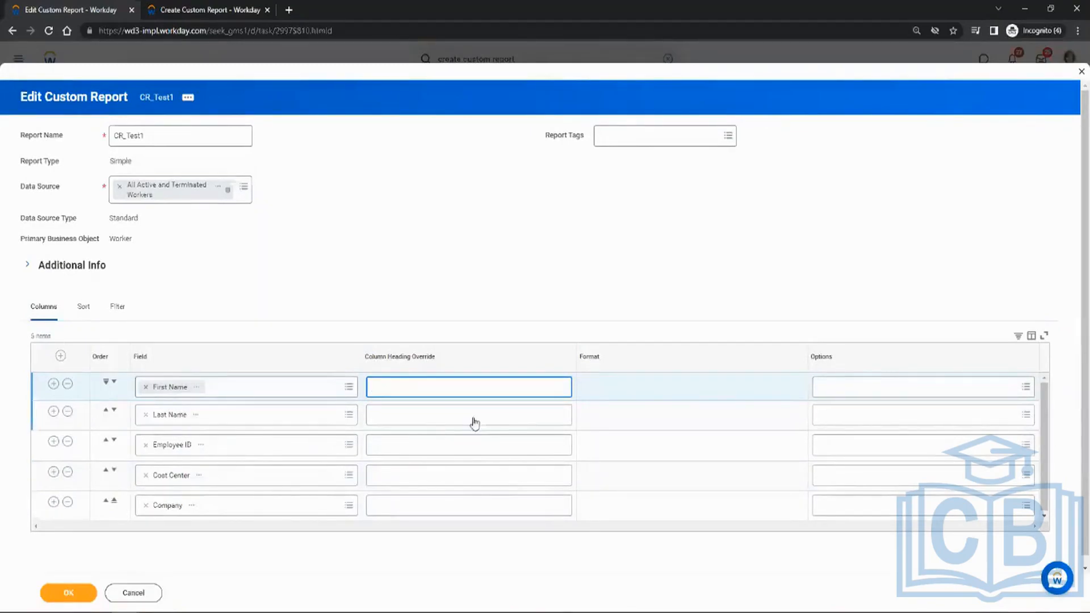
click(84, 309)
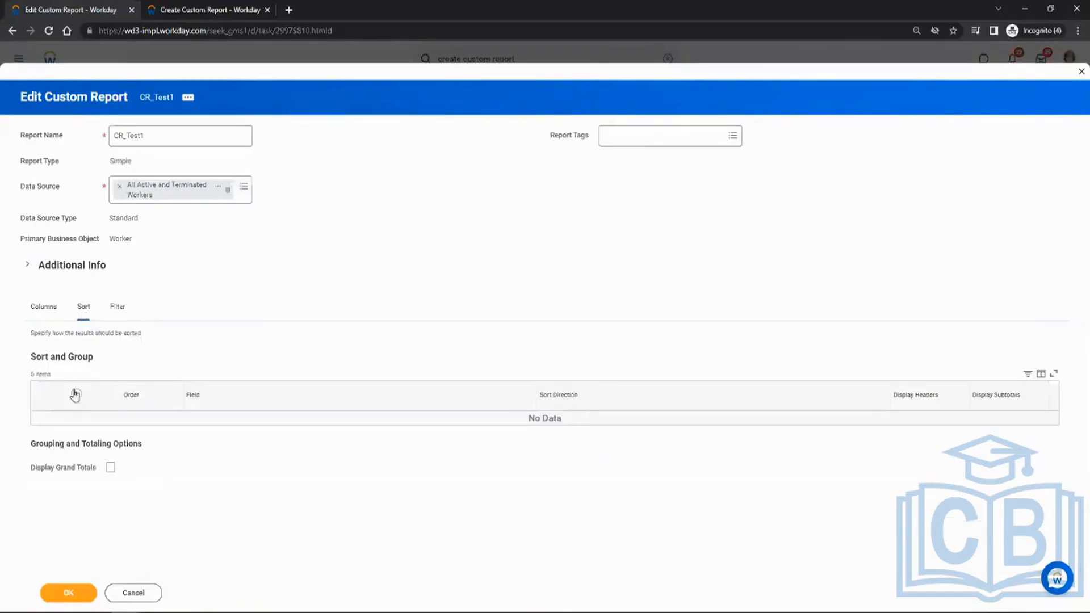
click(76, 394)
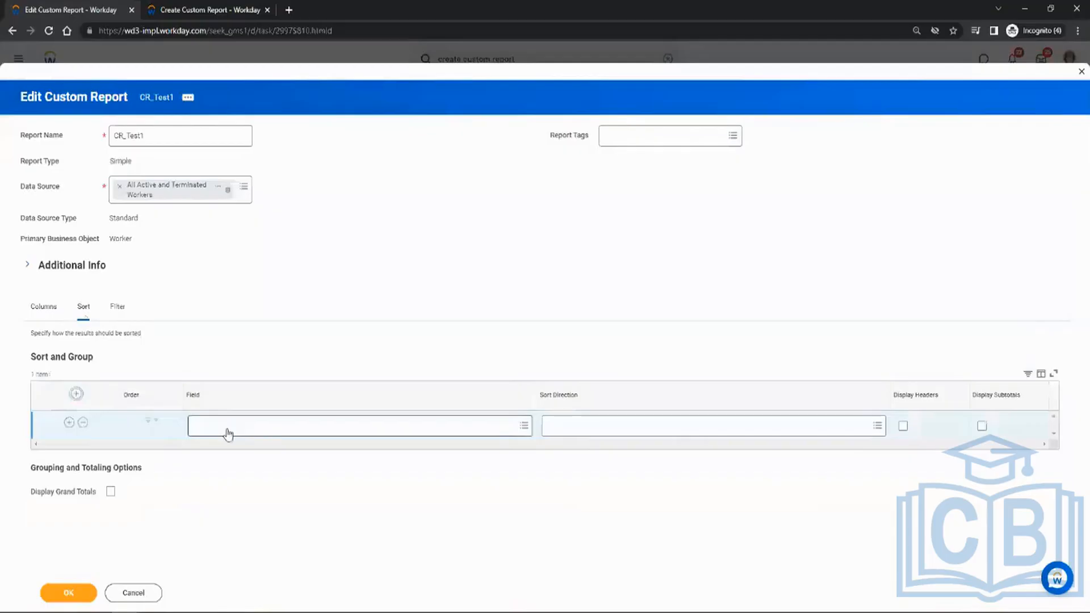
click(231, 431)
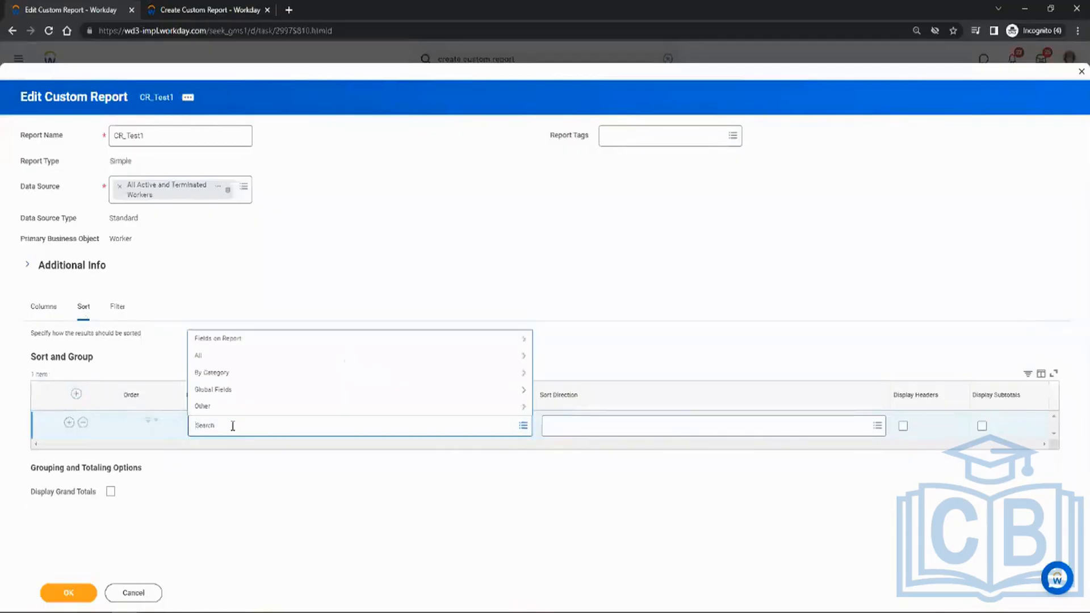
click(245, 347)
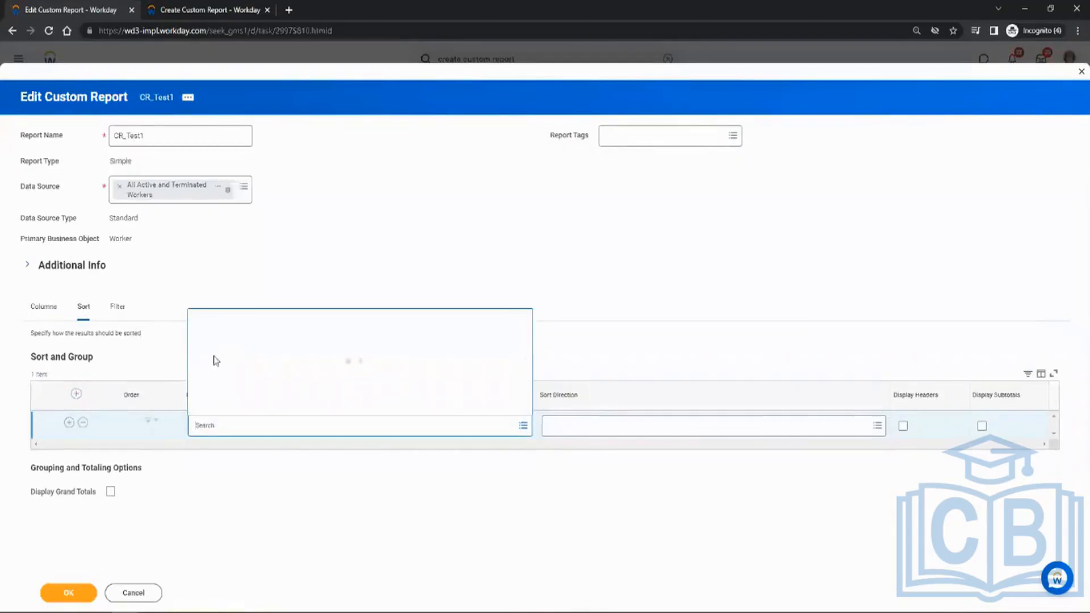
click(243, 379)
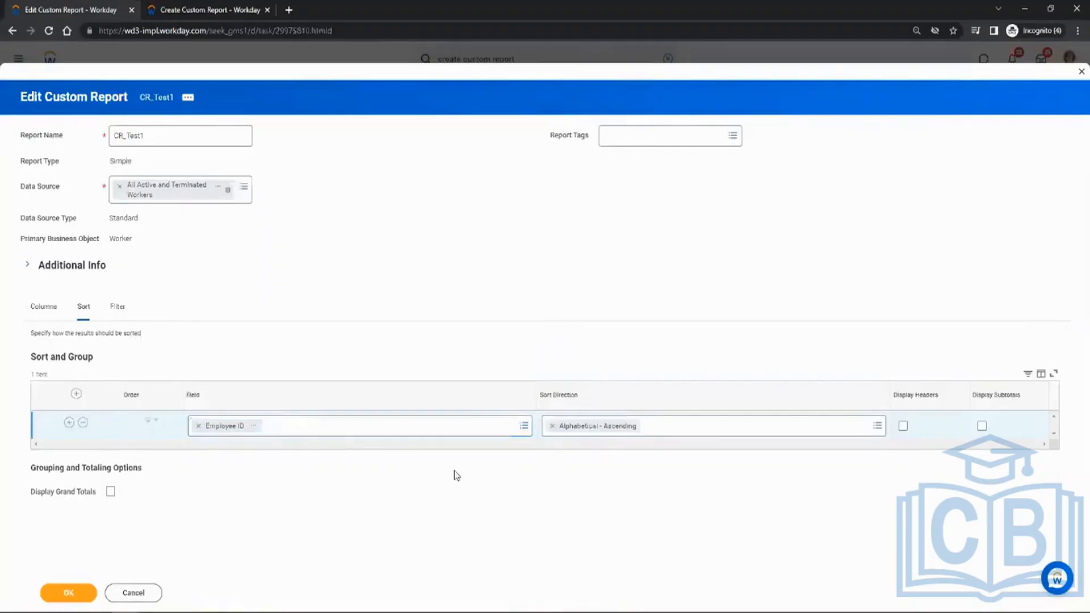
- Add an empty filter condition to the report's filter on instances
click(117, 308)
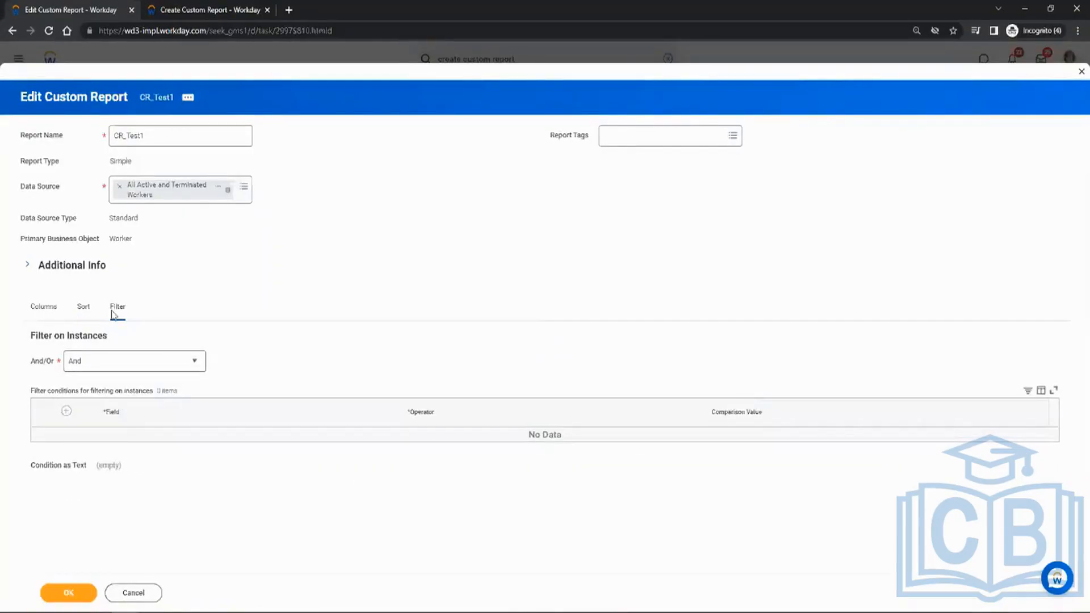
click(45, 307)
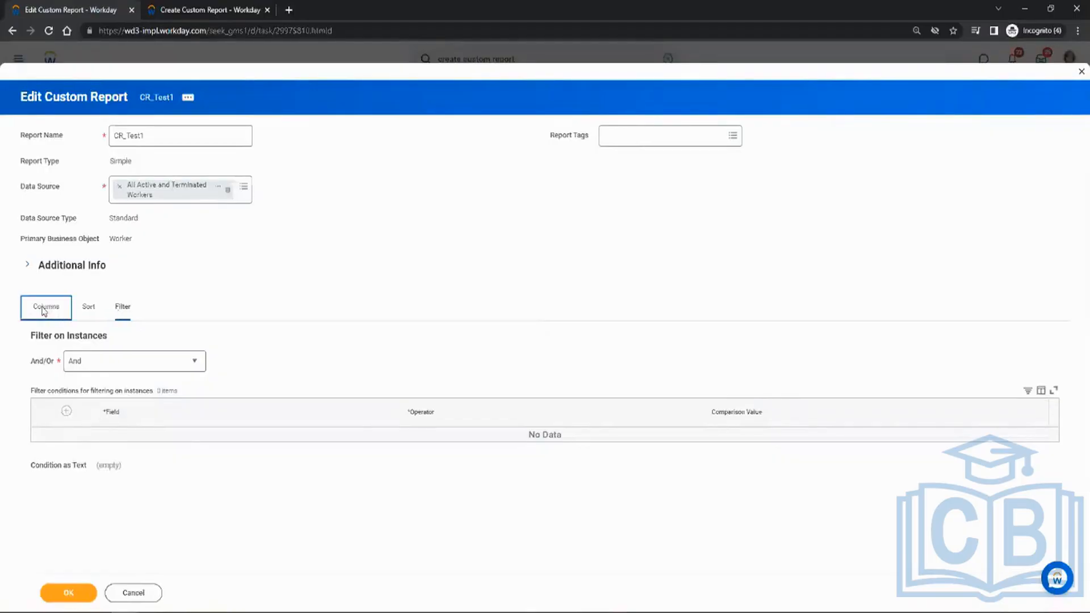
click(122, 309)
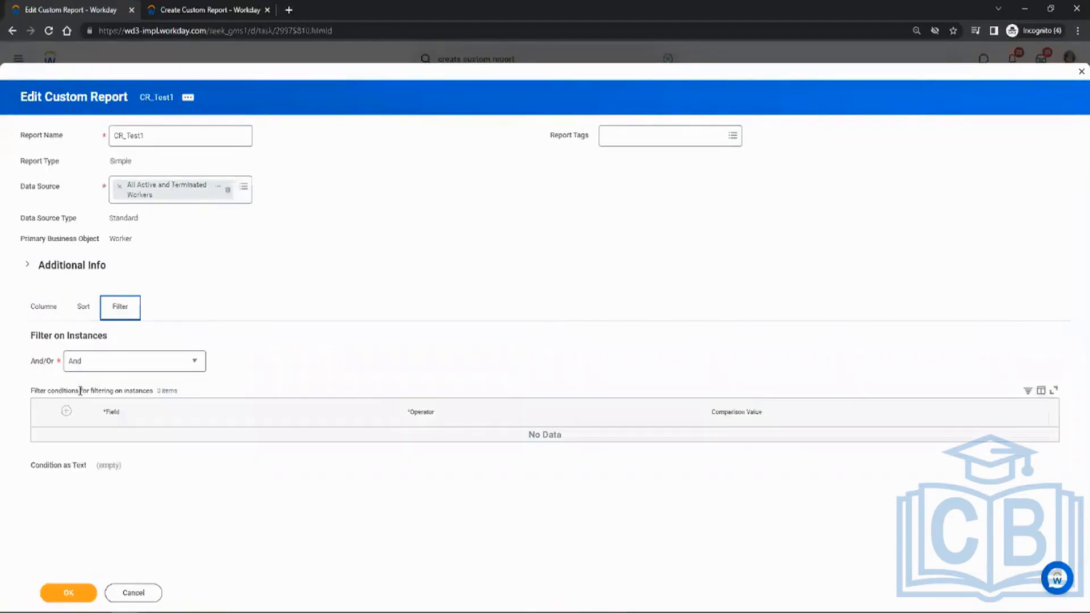
click(67, 411)
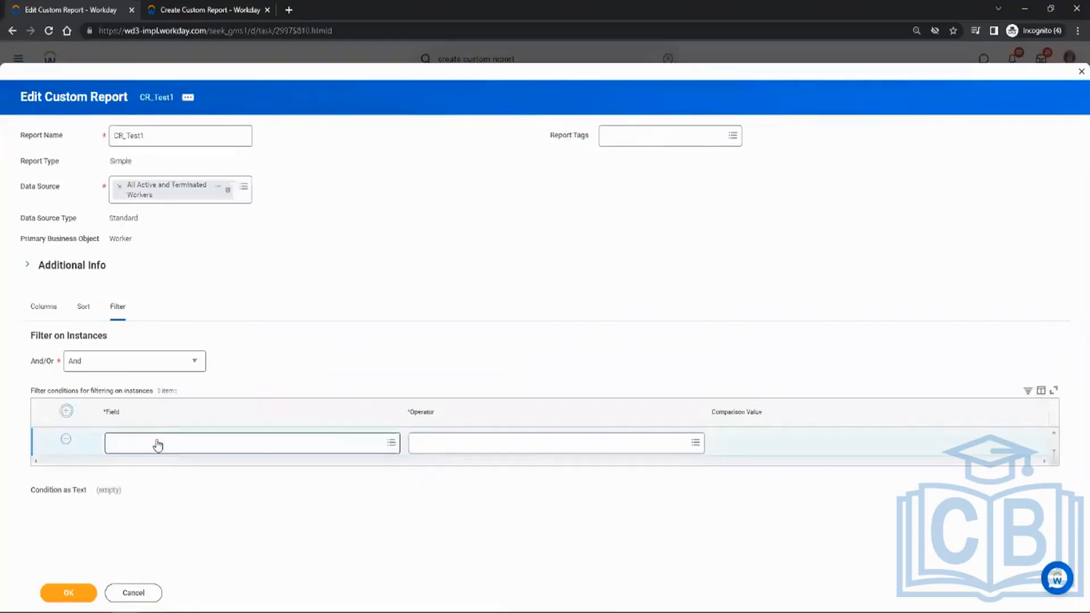
click(161, 448)
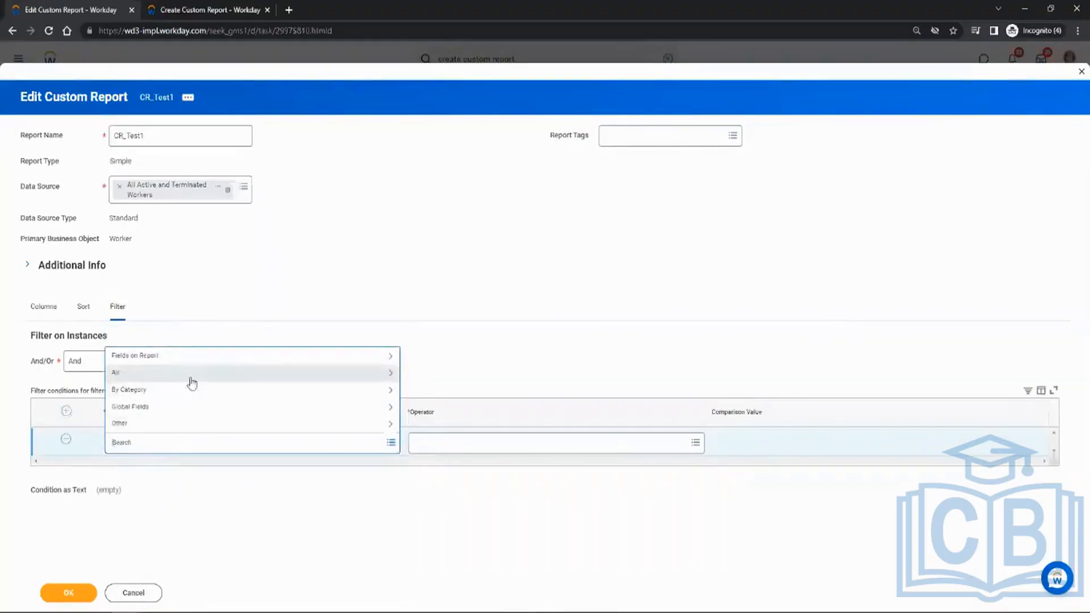
click(200, 358)
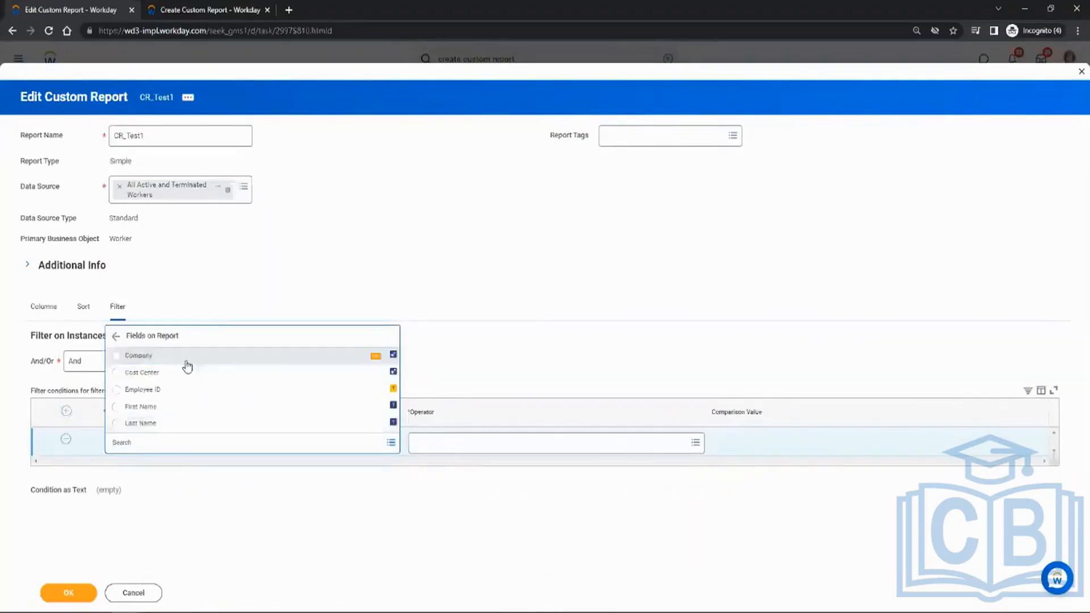
click(187, 358)
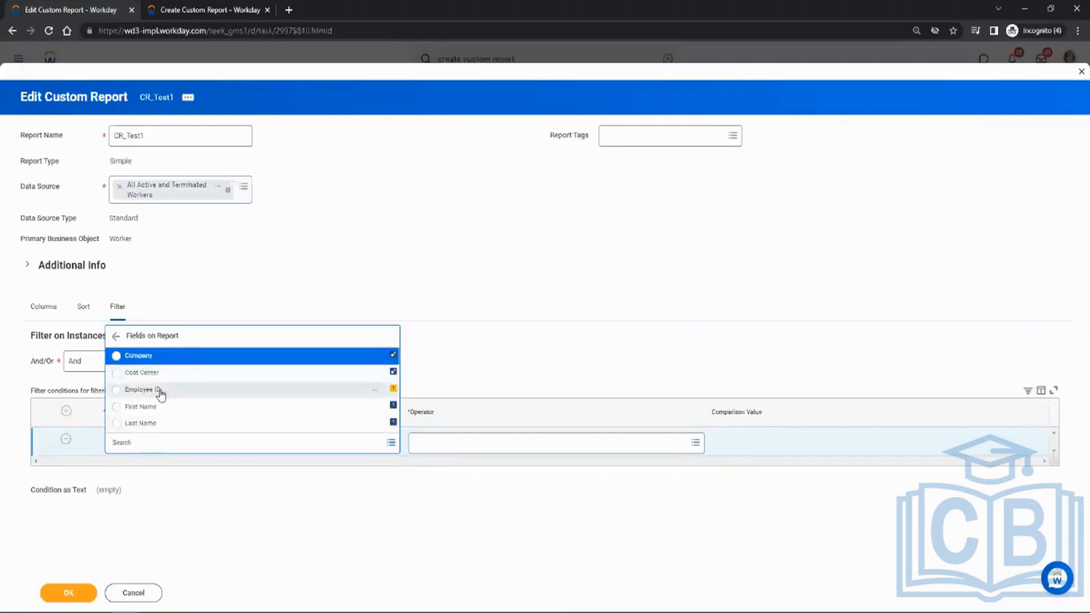
click(312, 310)
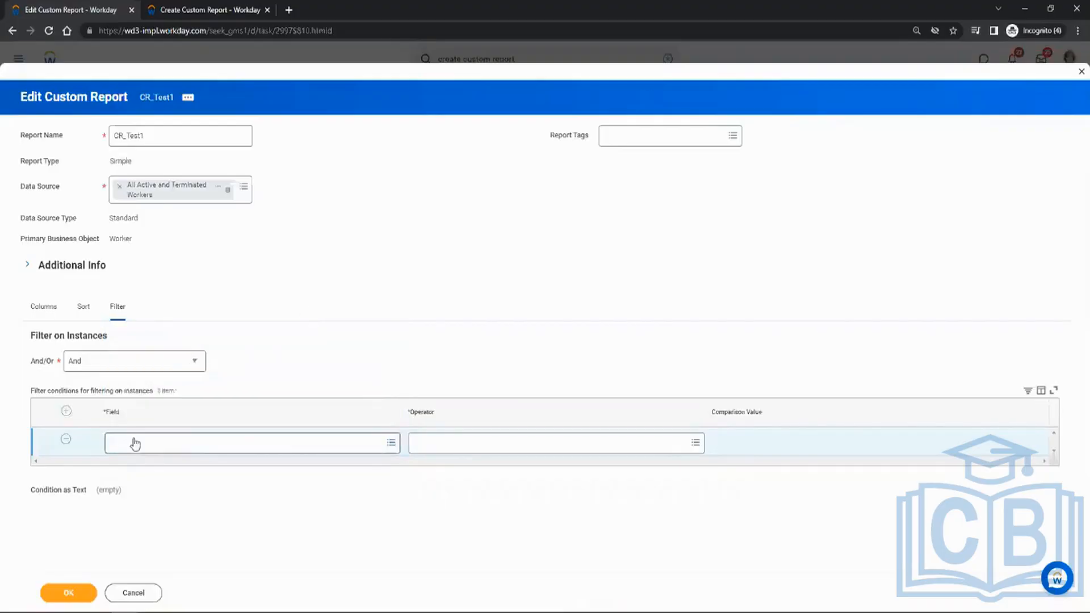
click(53, 310)
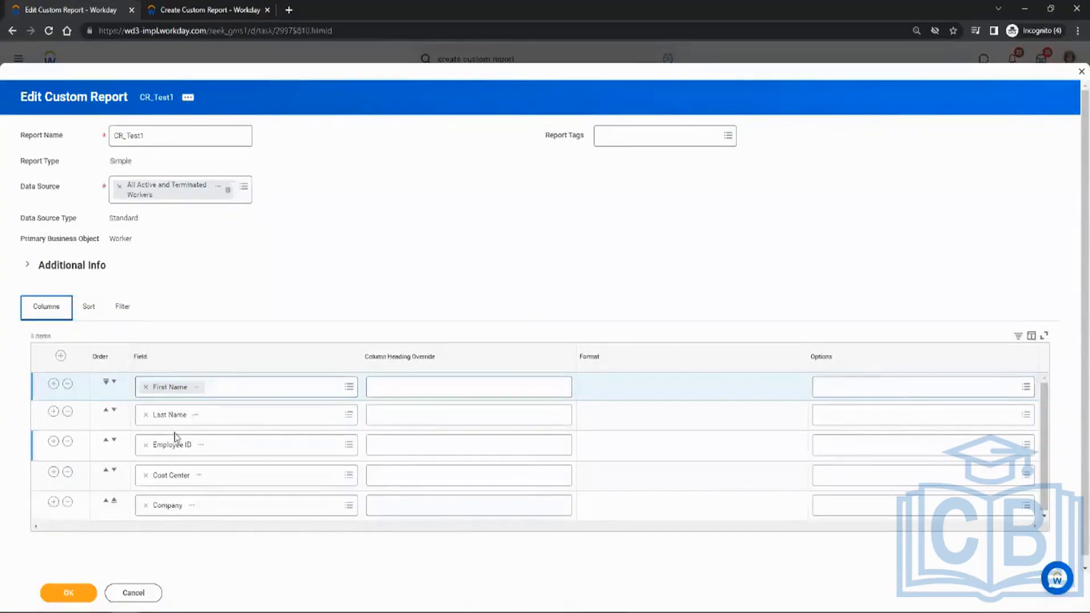
click(121, 310)
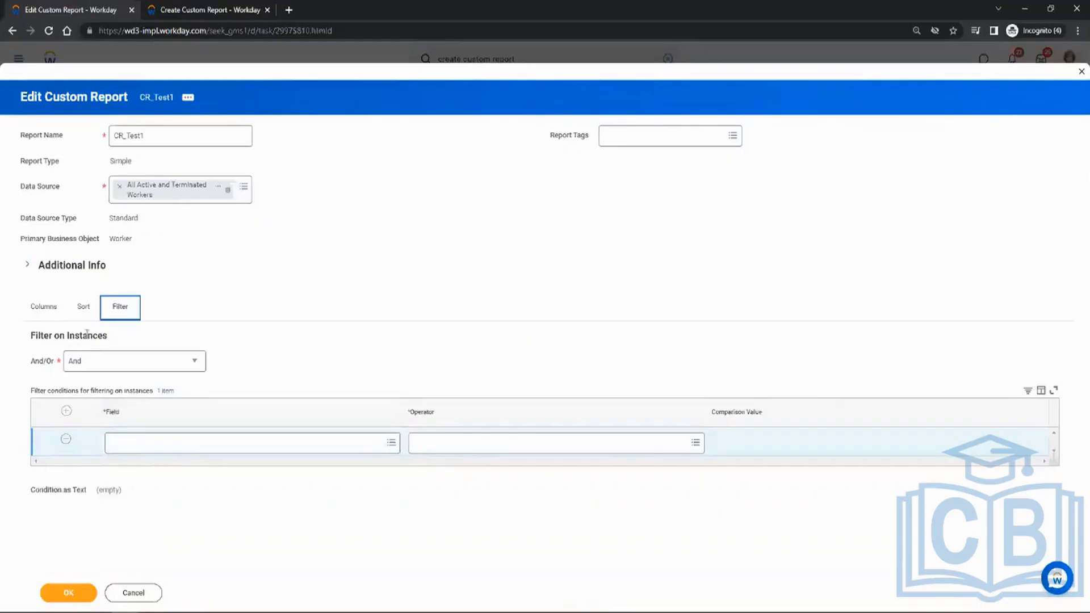
- Set the filter condition's field to Location and its operator to "in the selection list"
click(173, 442)
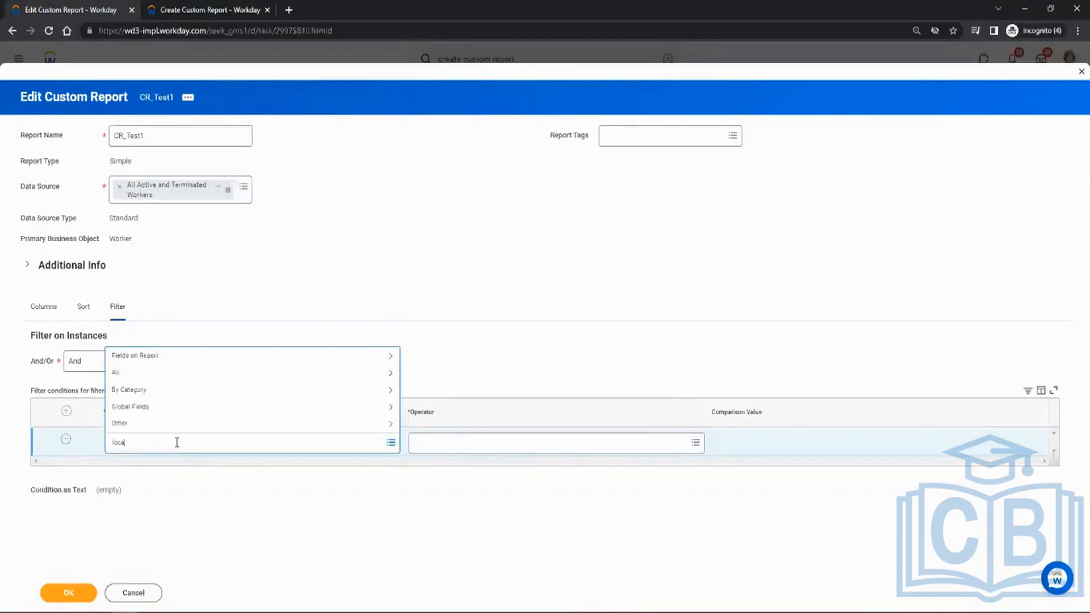
key(Return)
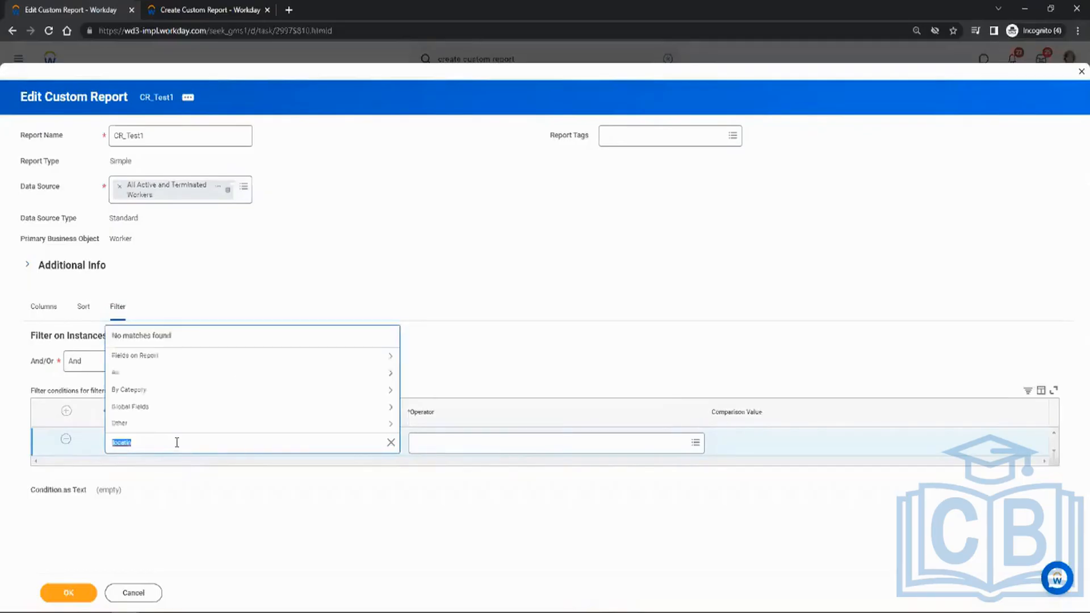
key(Return)
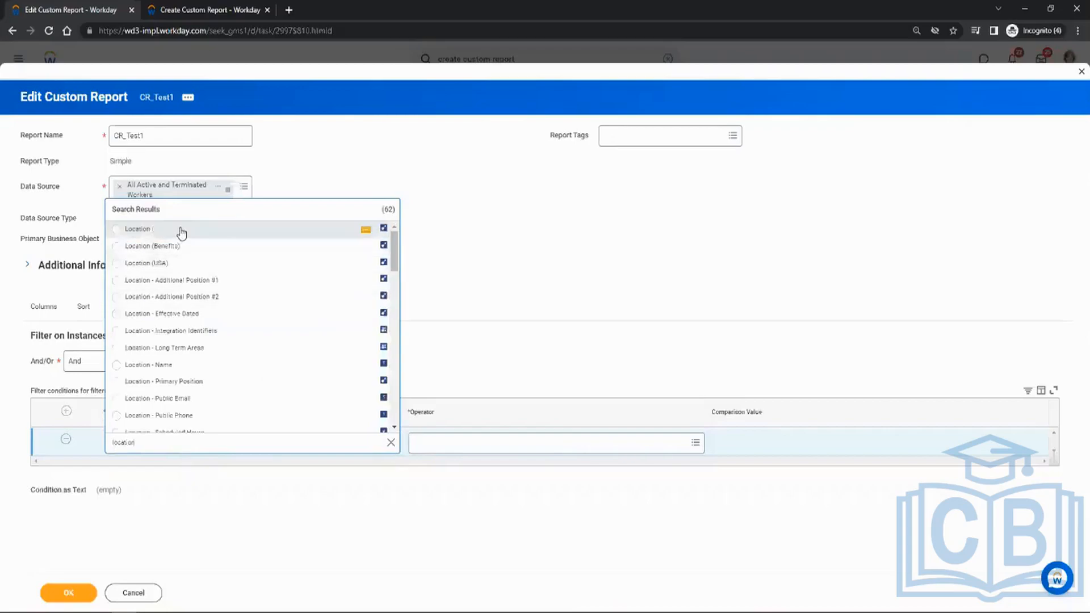
click(182, 230)
click(523, 442)
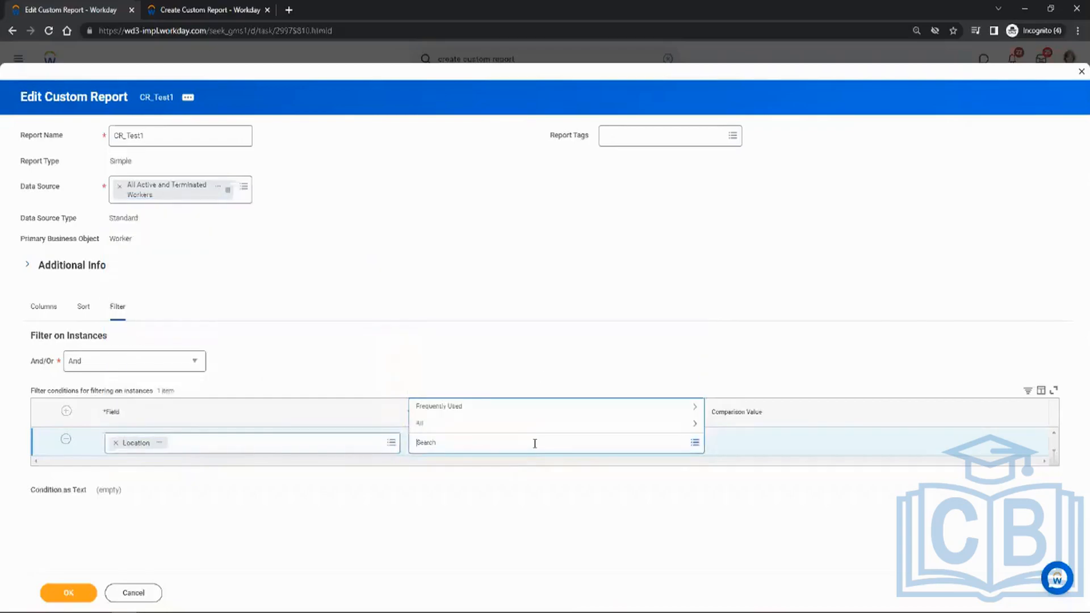
click(462, 406)
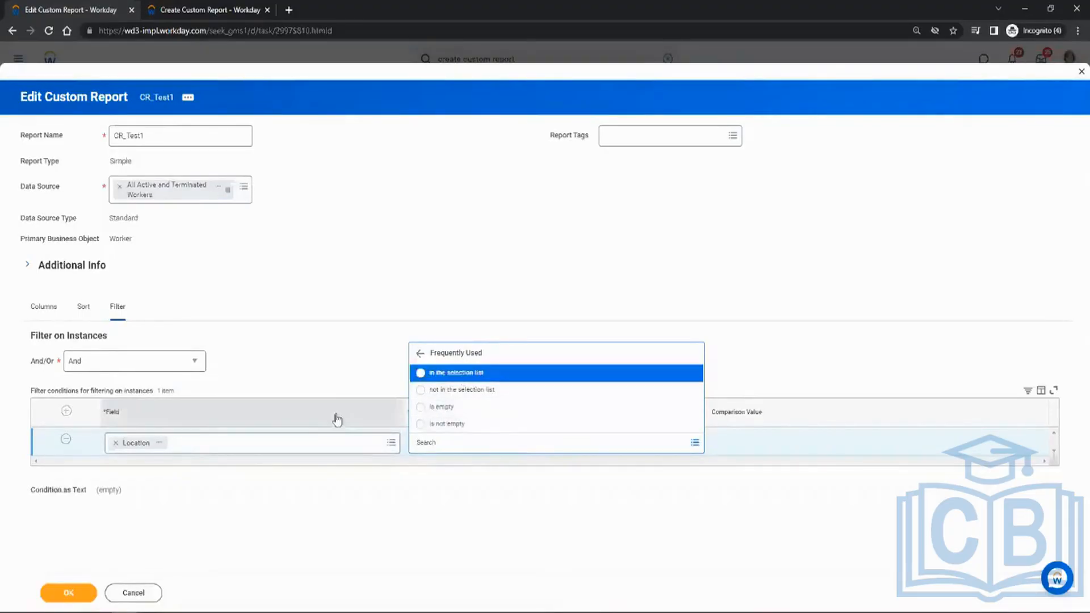
click(460, 379)
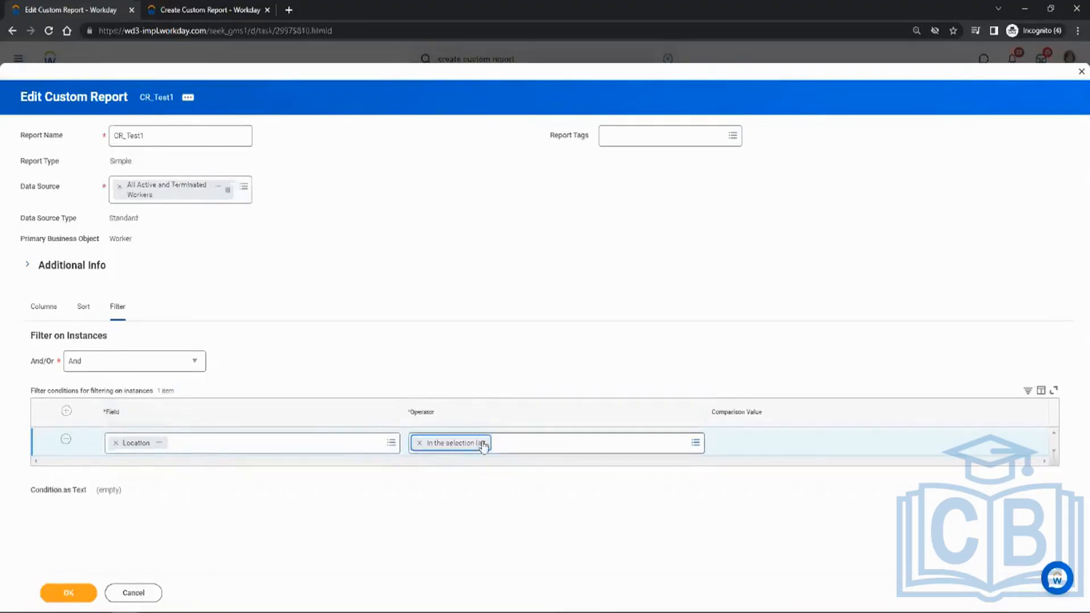
- Set the Location filter's comparison values to Adelaide, Anchorage, Athens, Auckland, Bangkok, Barcelona, Beaverton and Berlin
click(782, 449)
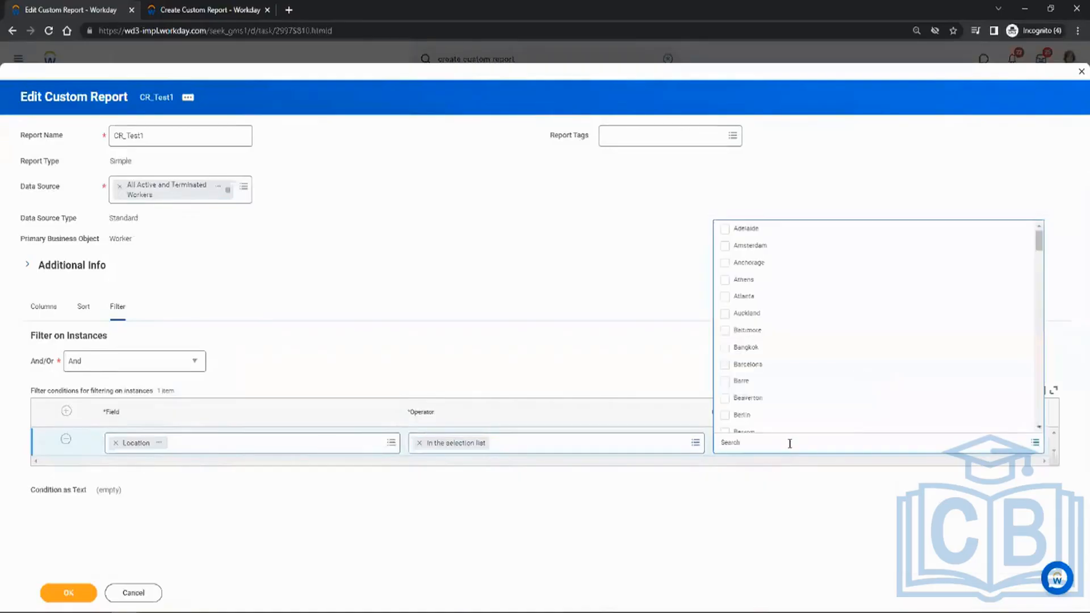
click(755, 230)
click(752, 262)
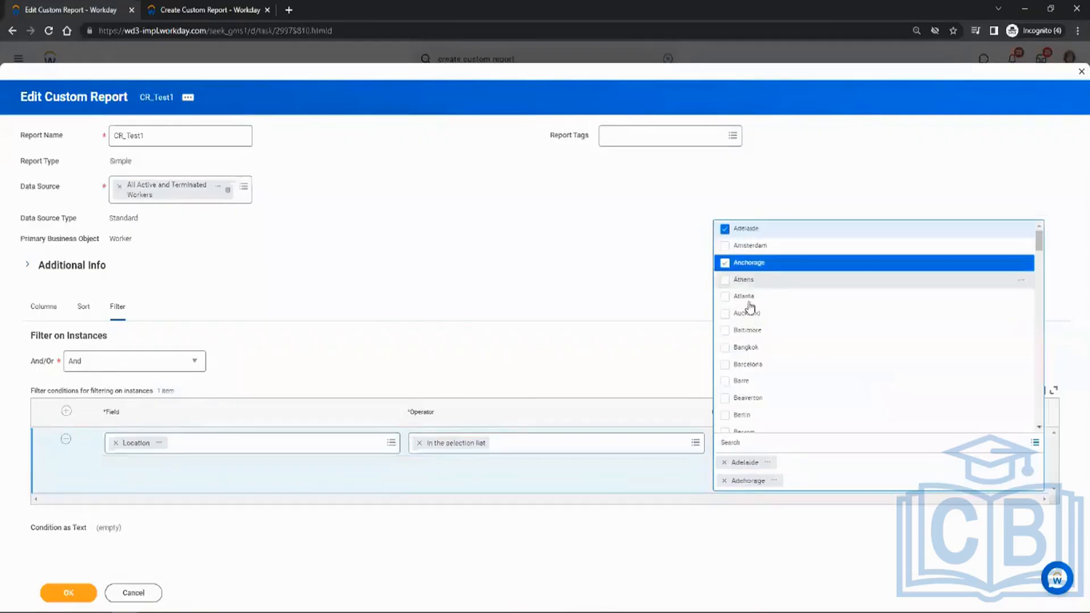
click(747, 280)
click(746, 313)
click(738, 347)
click(739, 364)
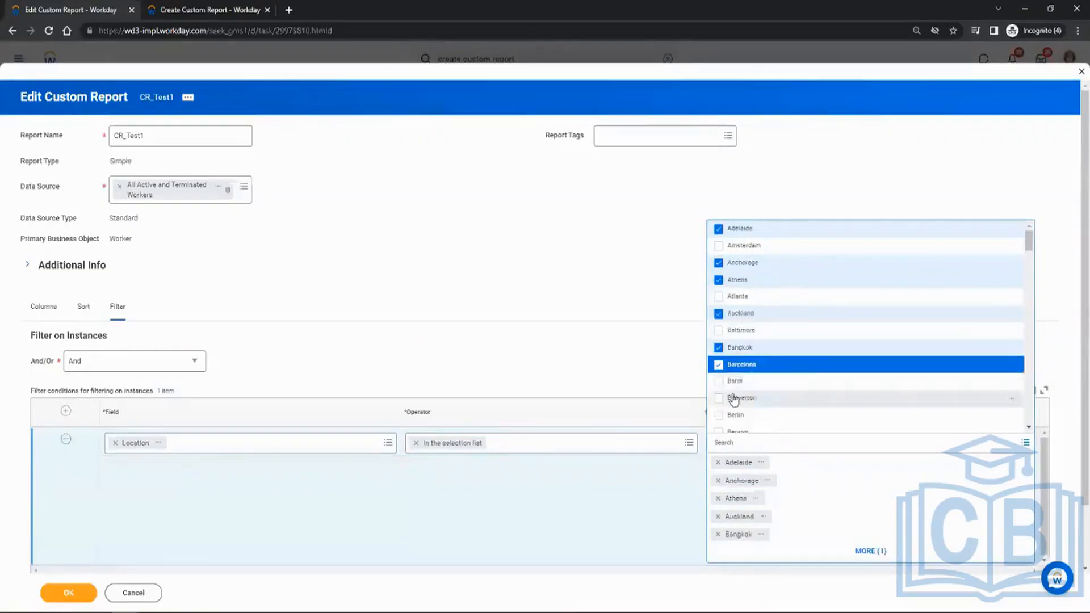
click(742, 398)
click(743, 414)
click(610, 306)
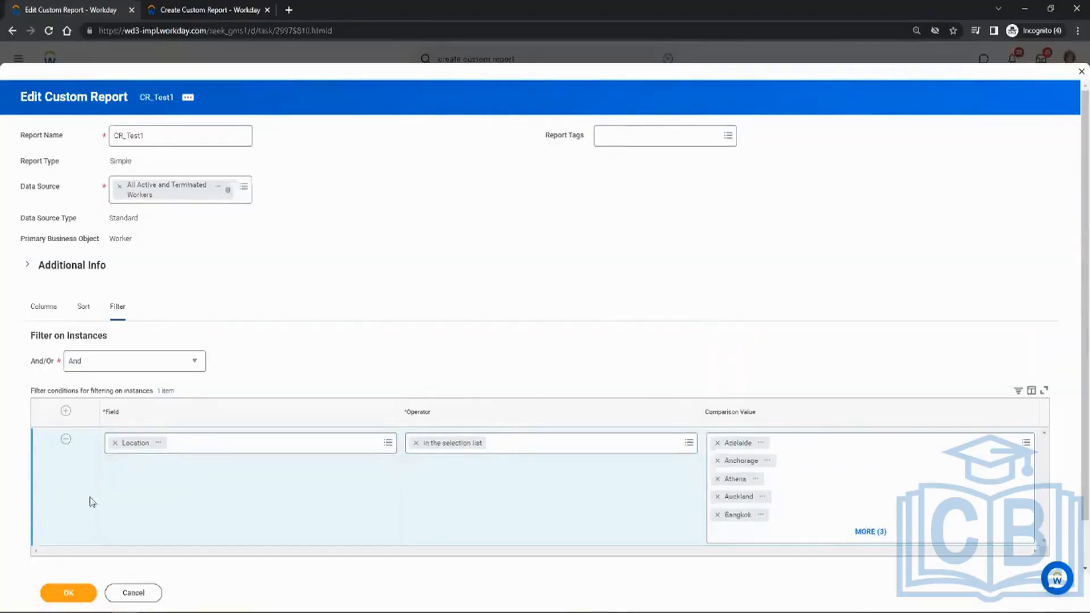
- Review the column, sort and filter settings, save the report definition and run CR_Test1
click(49, 311)
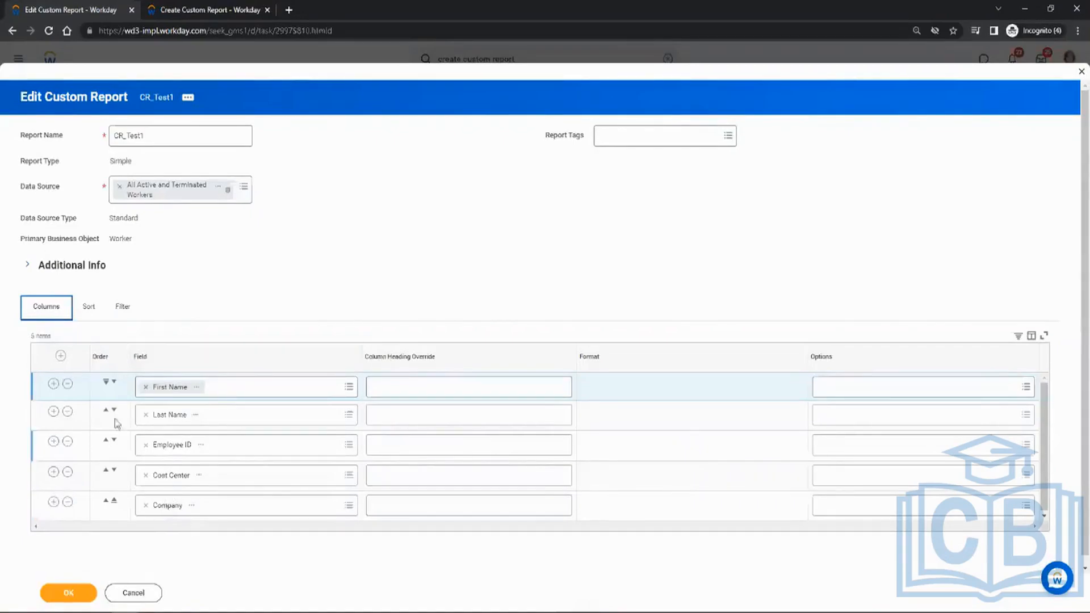
click(87, 308)
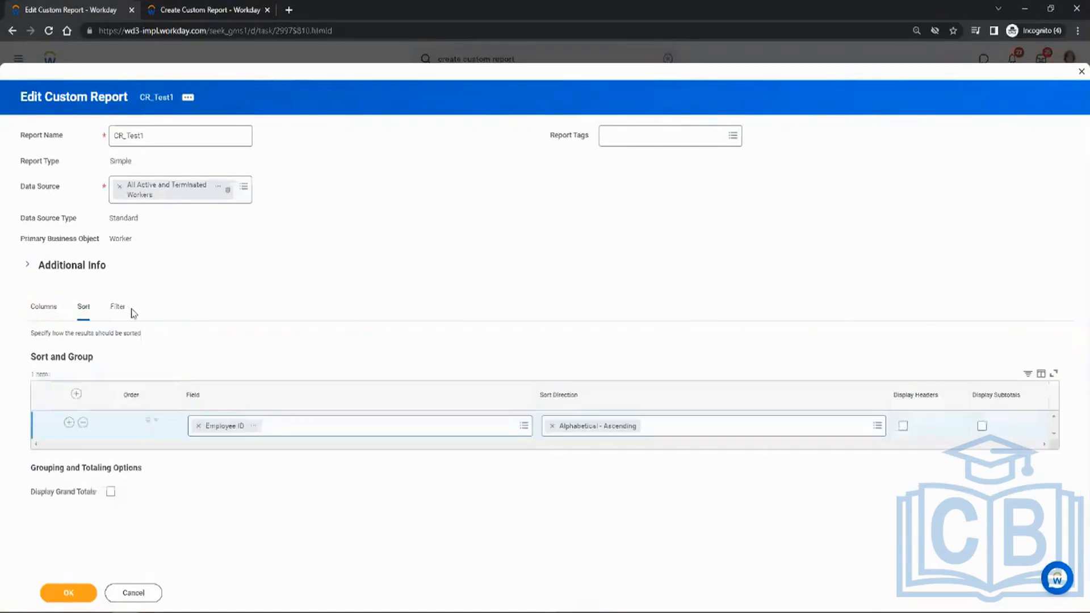
click(129, 309)
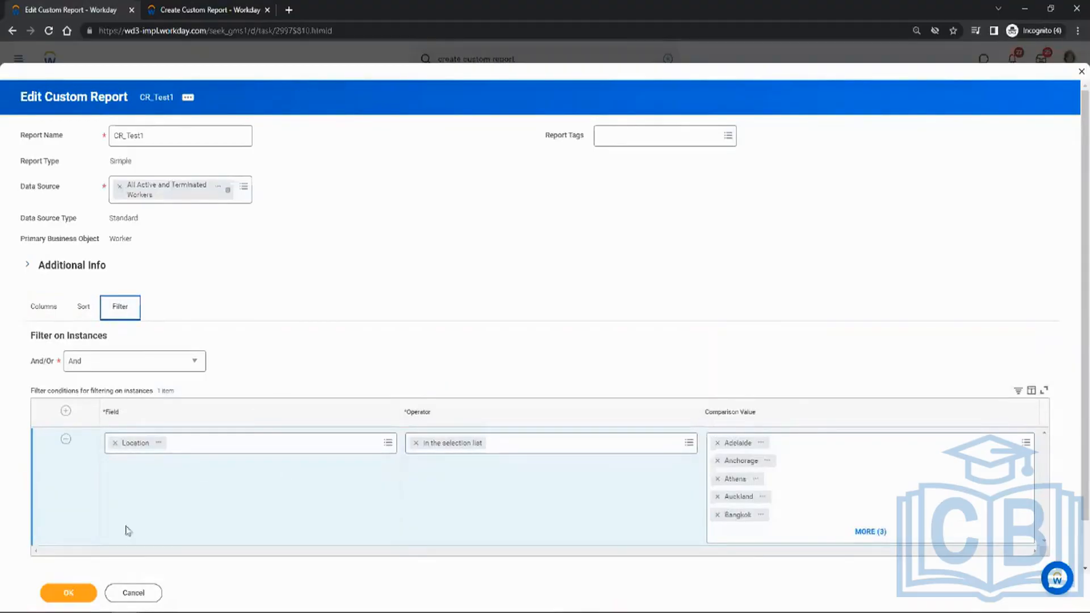
click(69, 592)
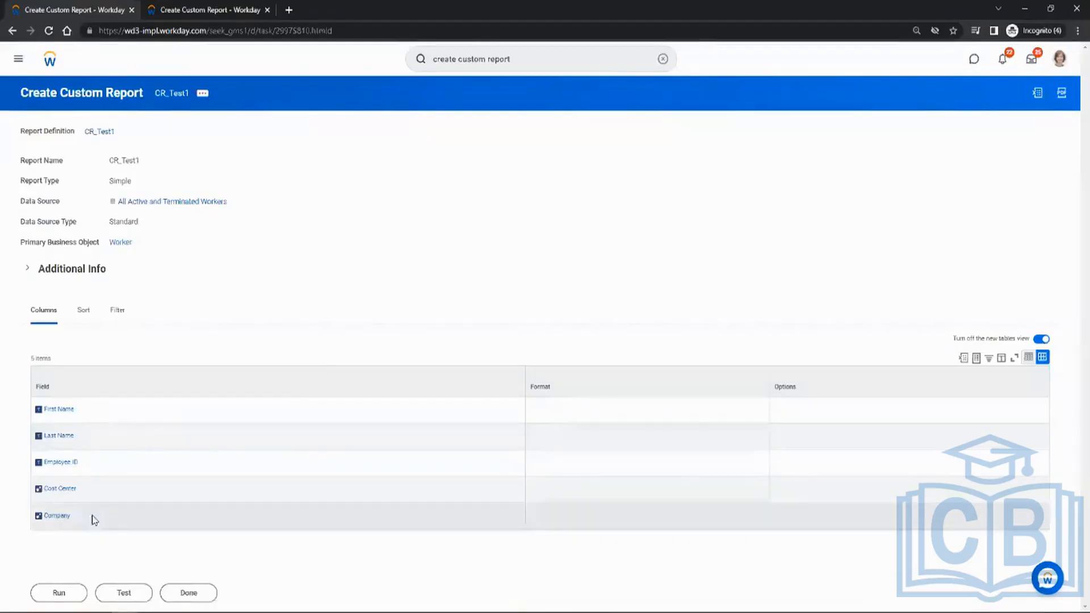
click(59, 592)
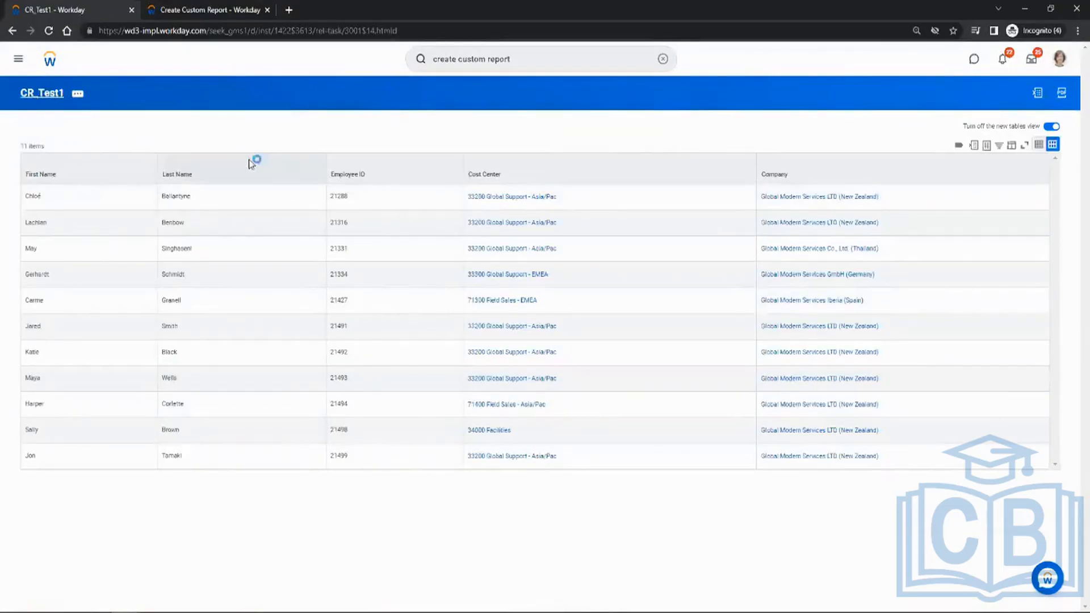
- Open the CR_Test1 definition from the report results and run the report again from there
click(46, 103)
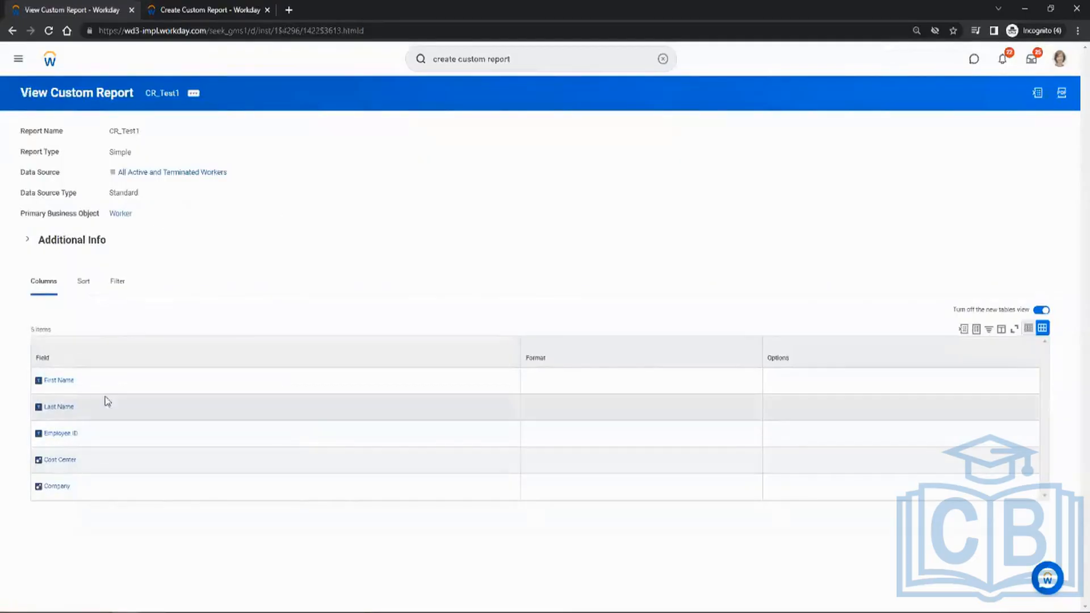
click(194, 95)
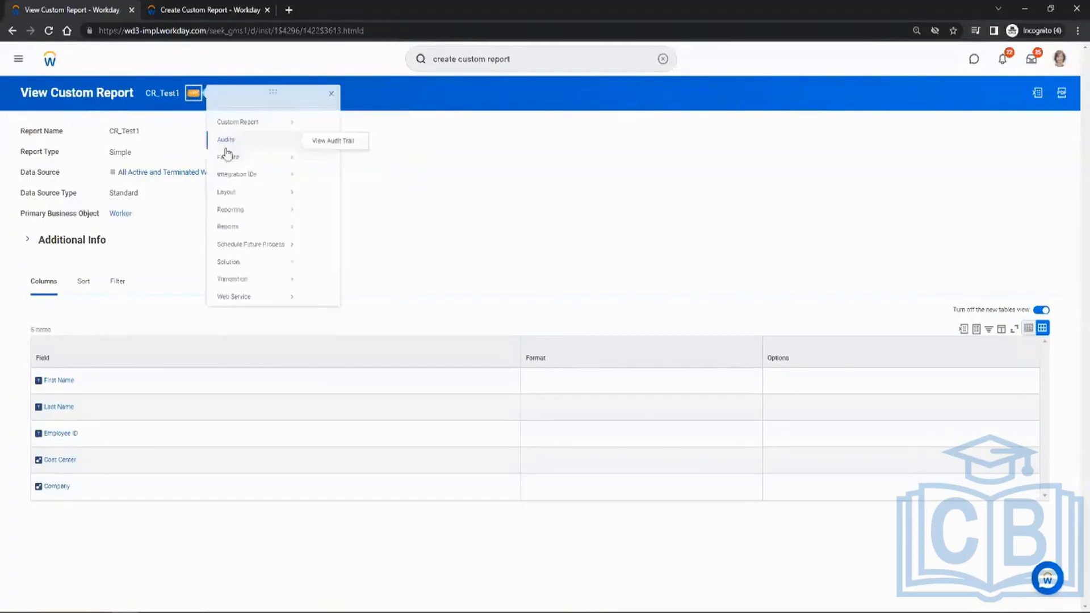
mouse_move(260, 141)
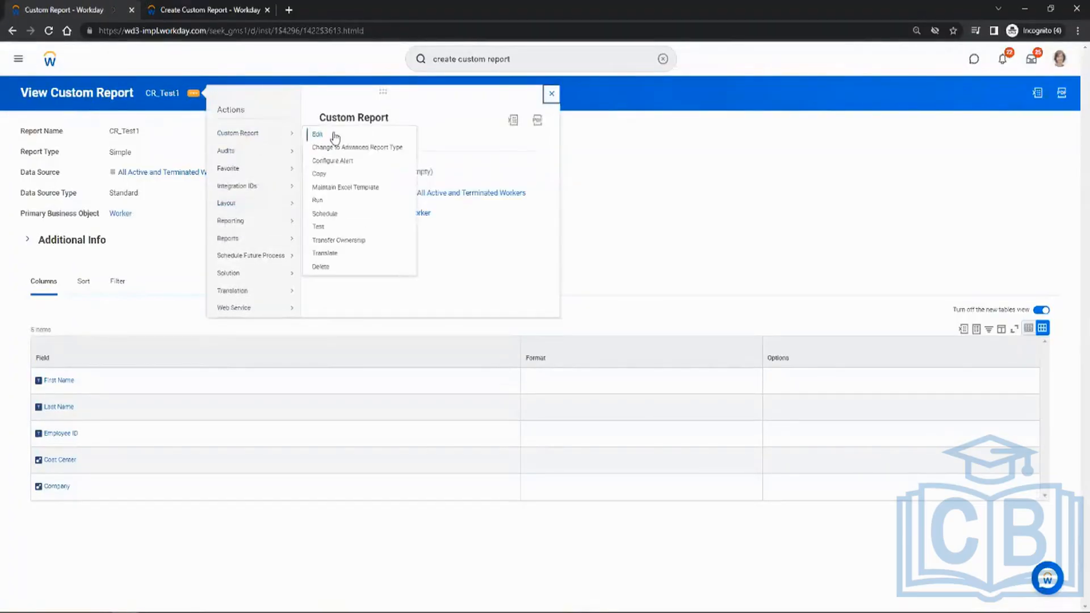
click(322, 200)
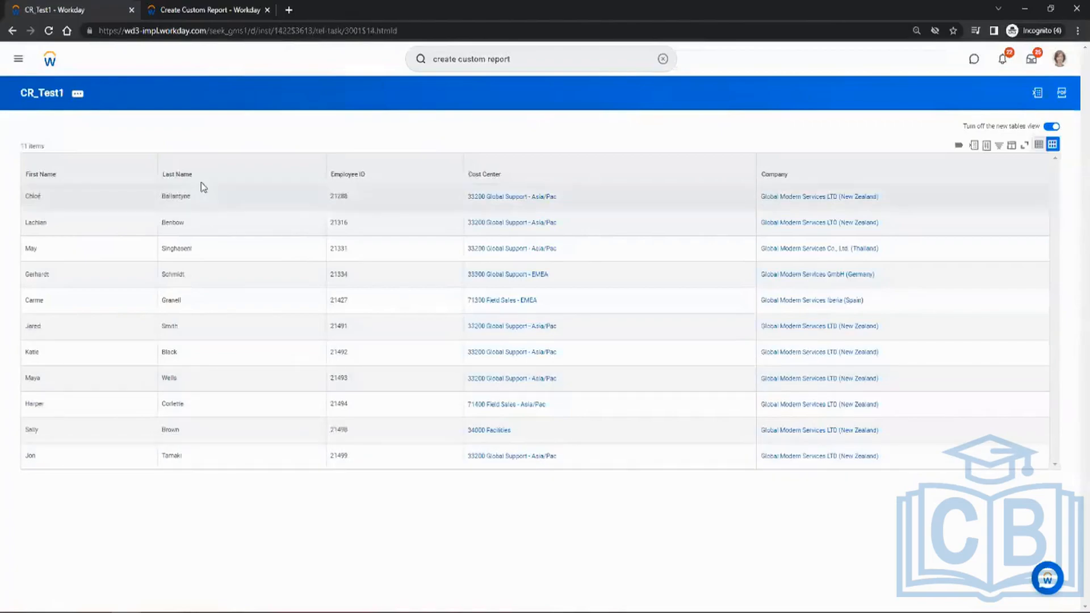
- Edit the CR_Test1 definition to override the Employee ID column heading with EID, and rerun the report
click(75, 97)
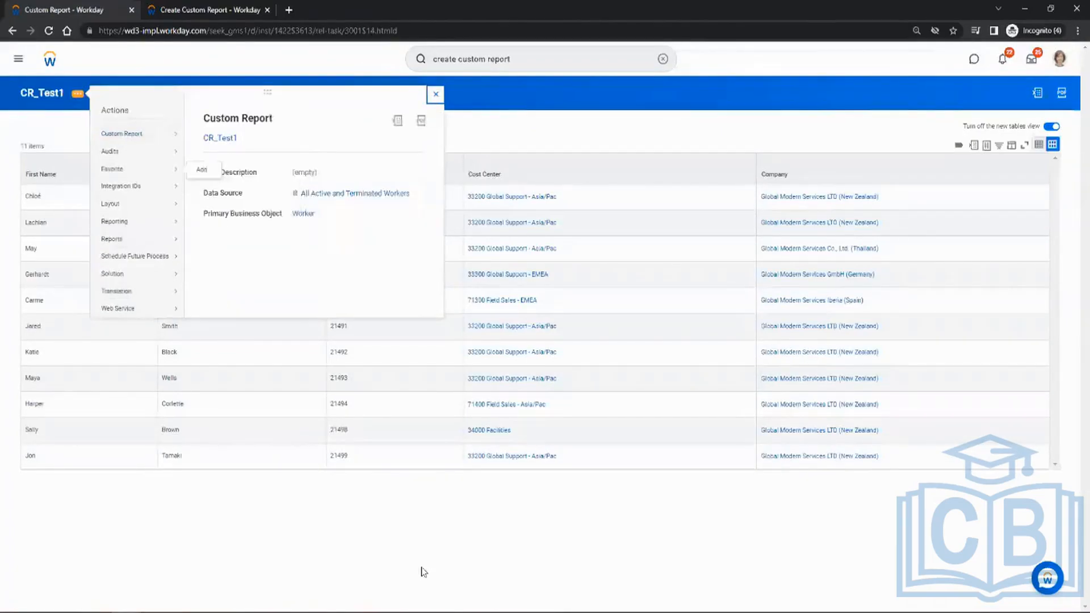
click(450, 529)
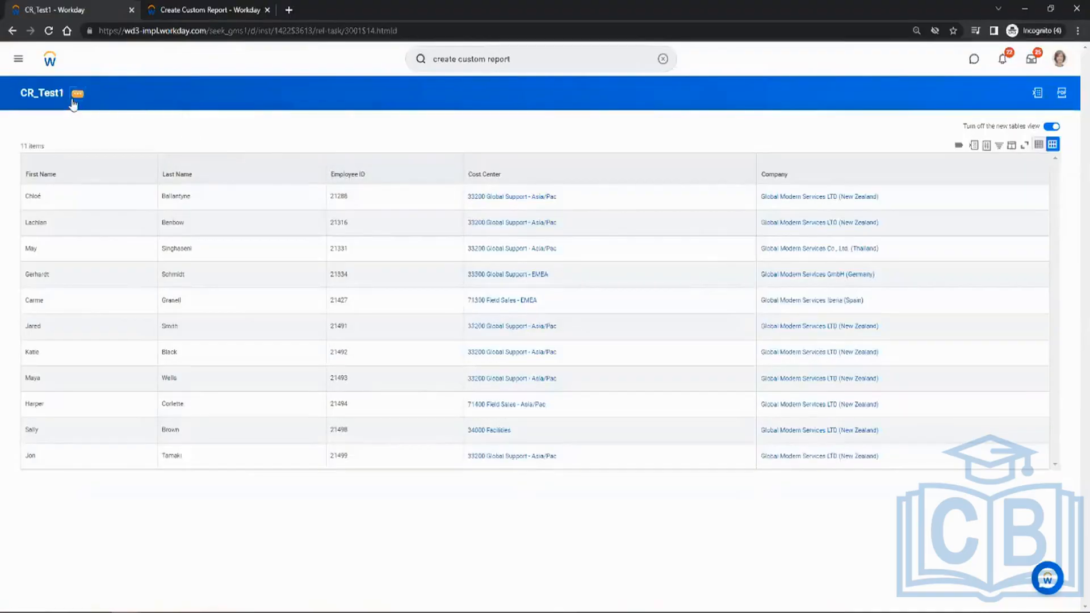
click(90, 96)
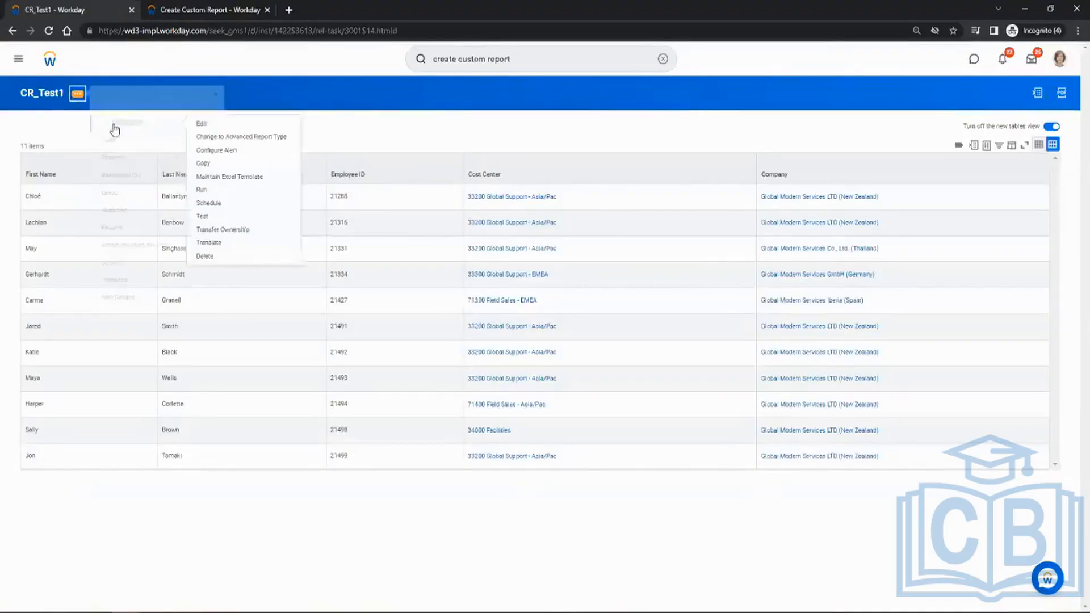
click(205, 137)
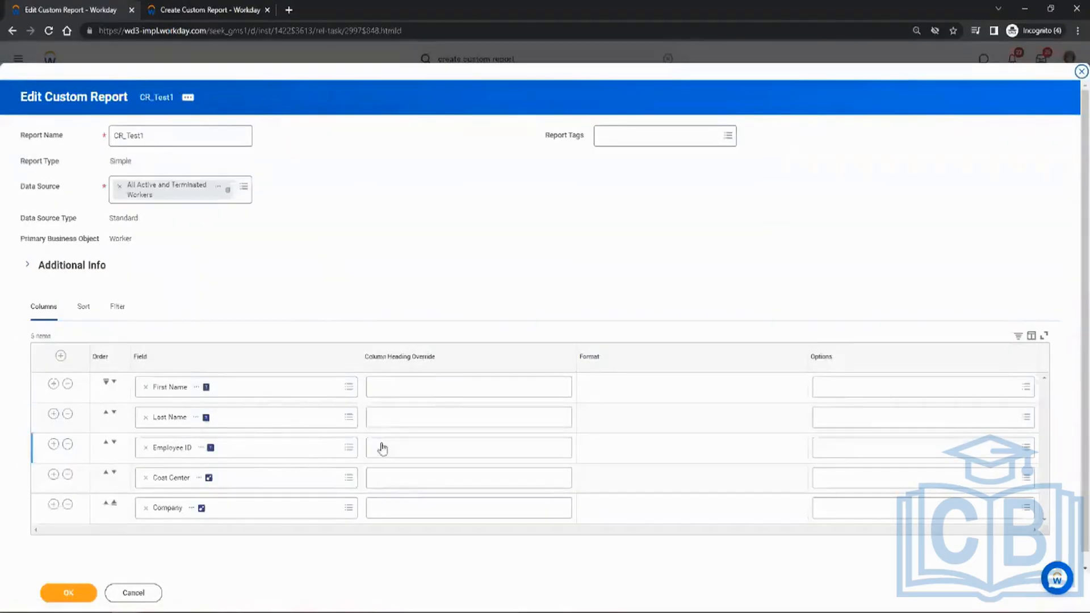
click(432, 455)
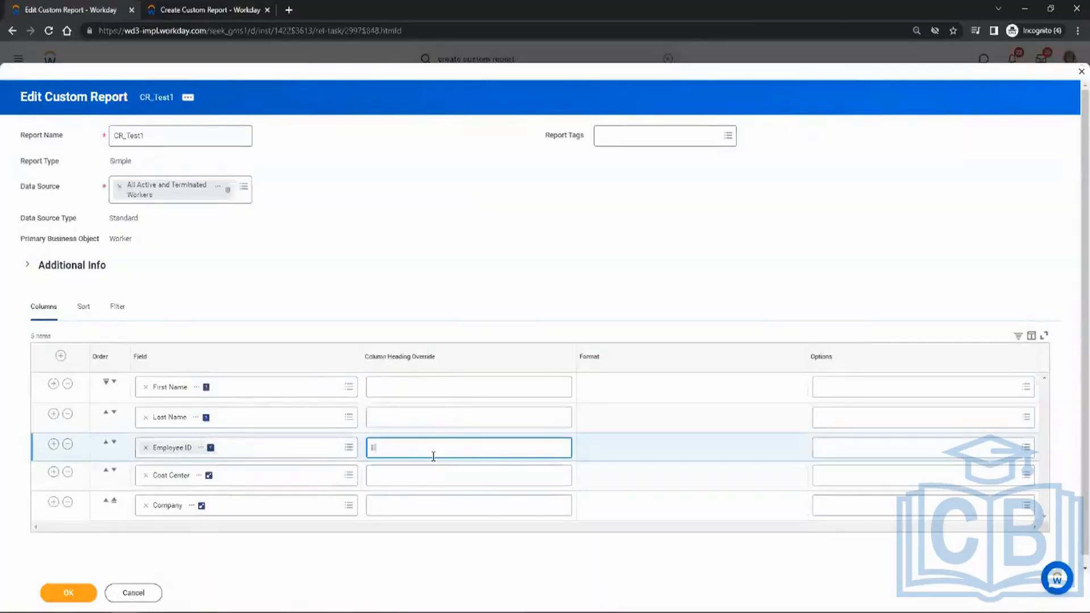
text(EID)
click(68, 592)
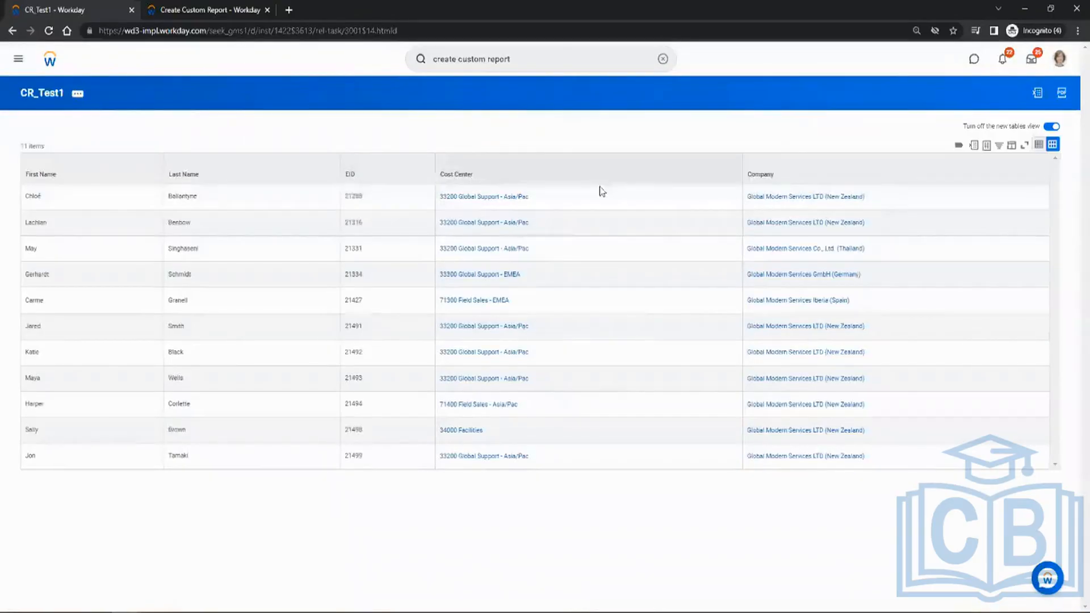
click(84, 98)
mouse_move(123, 135)
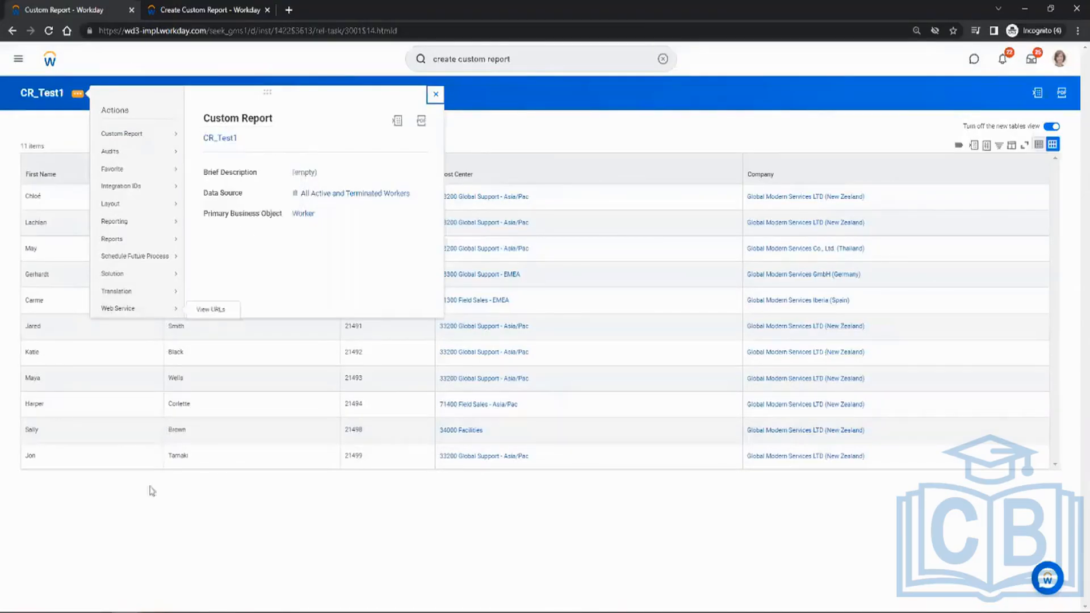
click(241, 500)
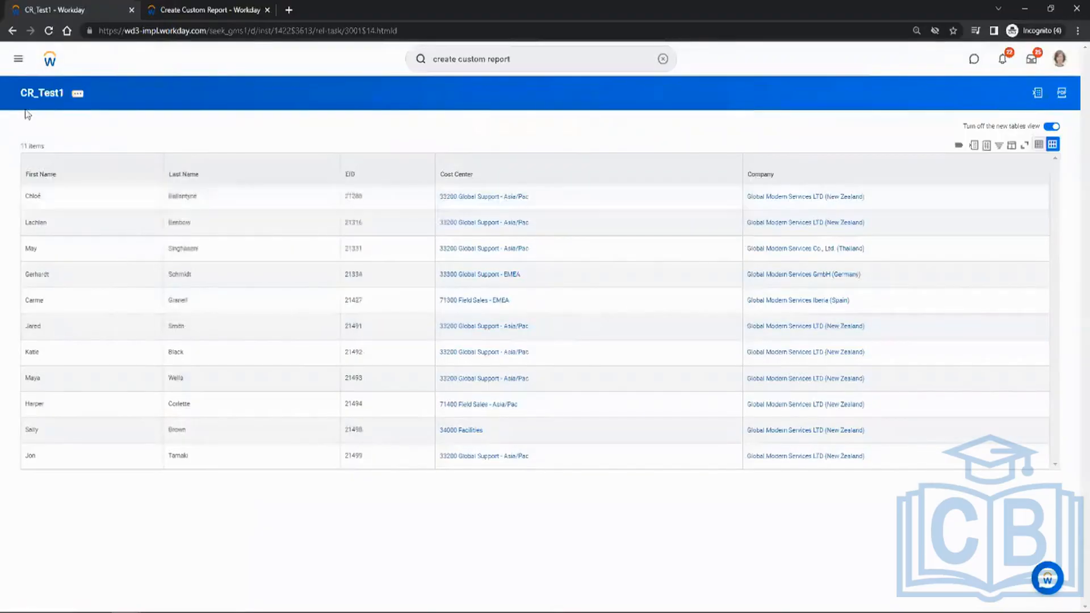
- Open the CR_Test1 definition from the report results and review its column, sort and filter settings
click(45, 94)
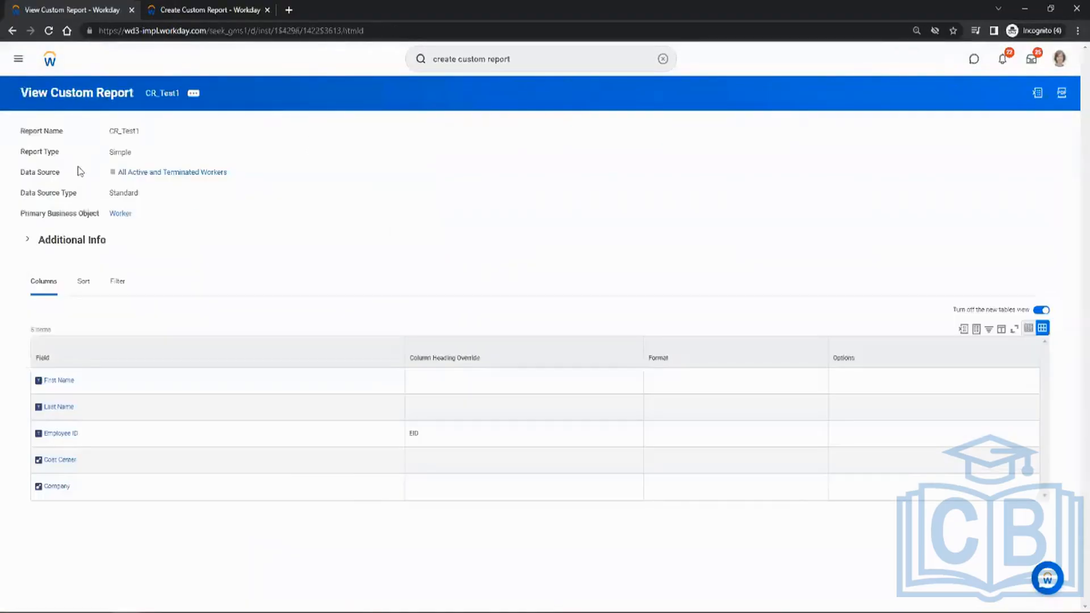
double_click(120, 131)
click(83, 287)
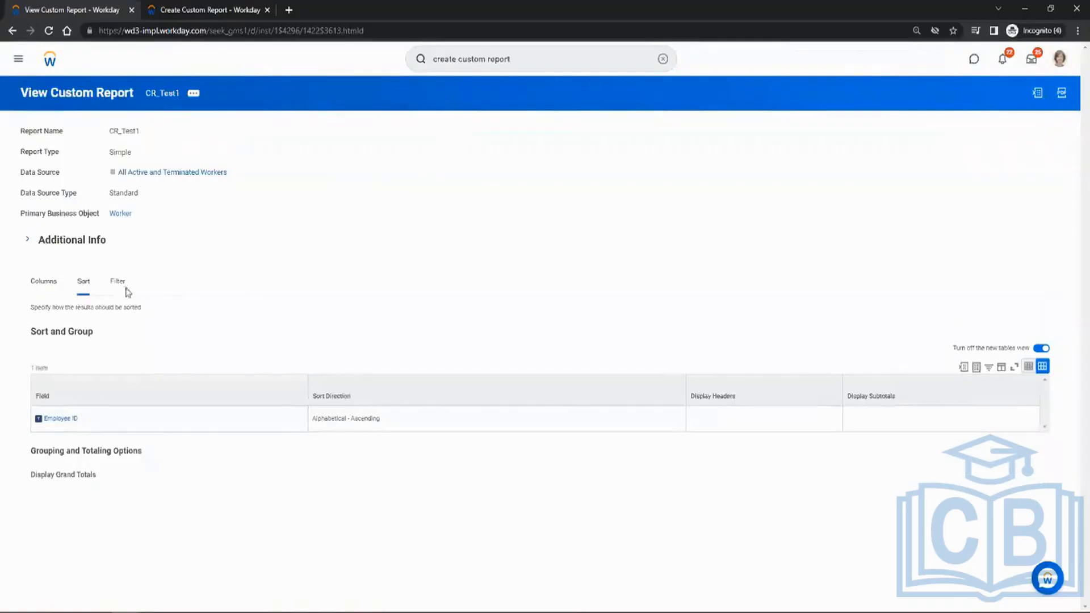
click(114, 284)
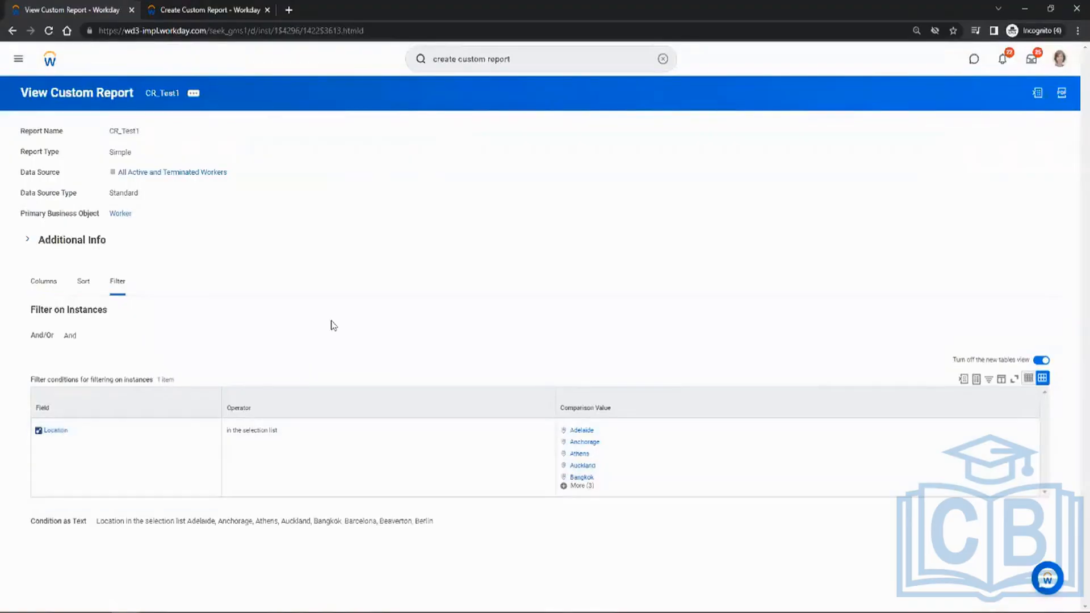
click(44, 282)
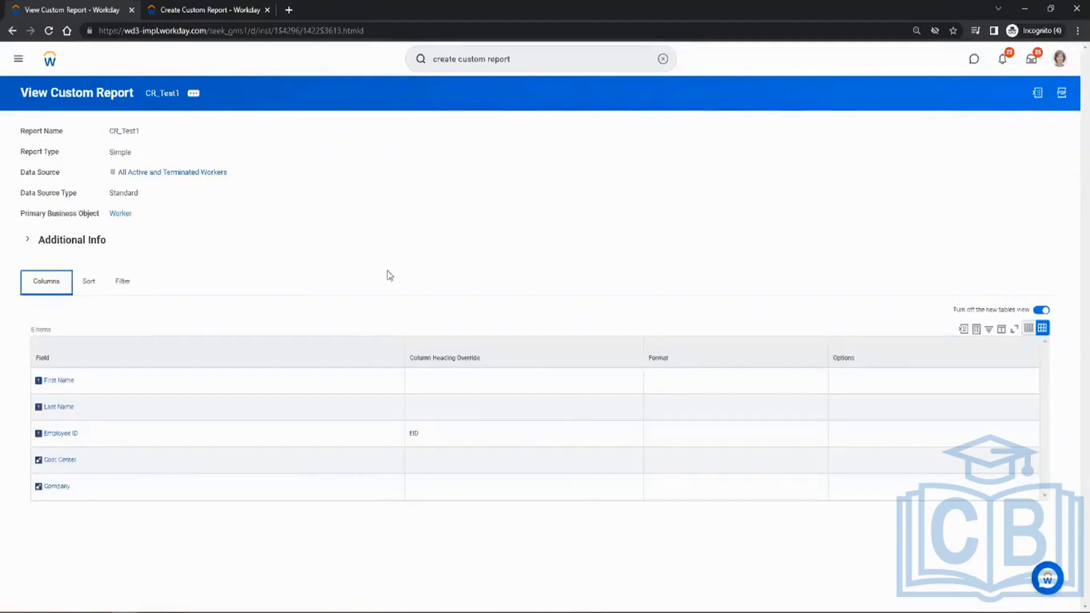
click(87, 282)
click(125, 282)
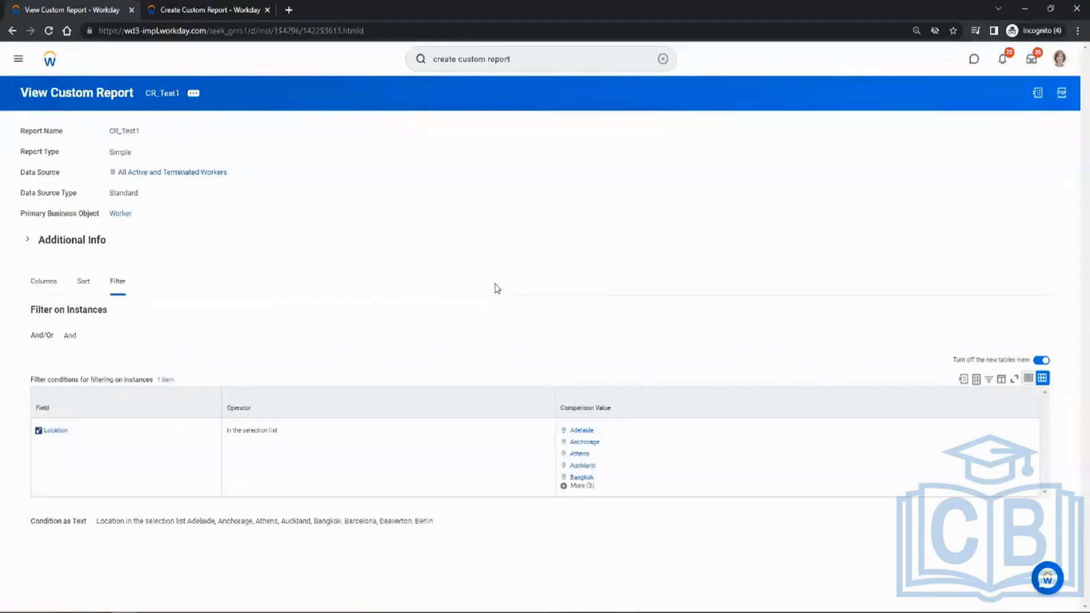
click(56, 289)
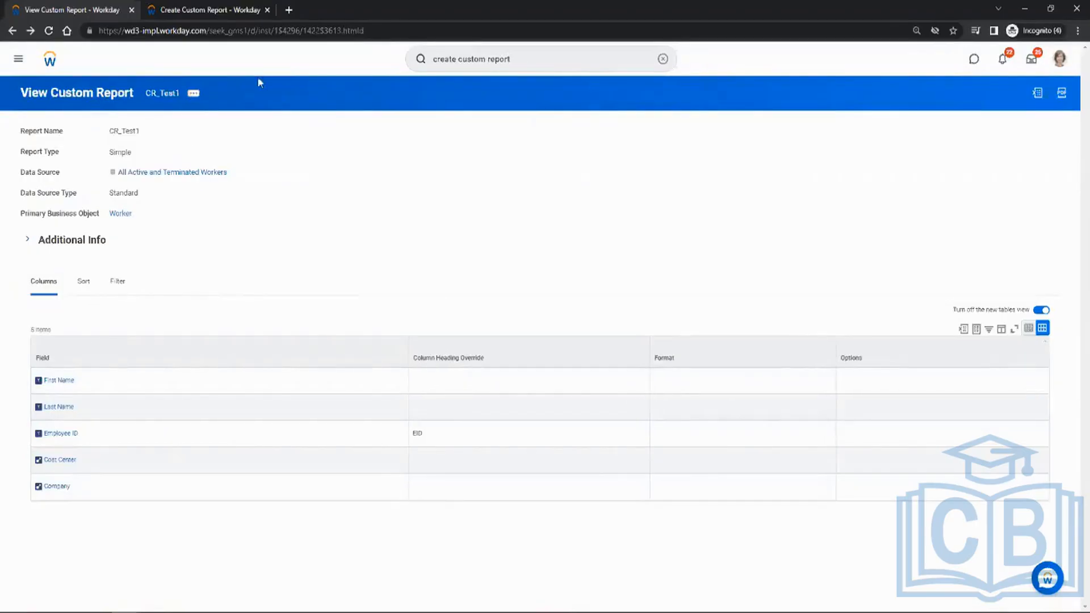
- Return to the home page, dismiss the implementation banner and search for the report definition with rd:cr_test
click(51, 60)
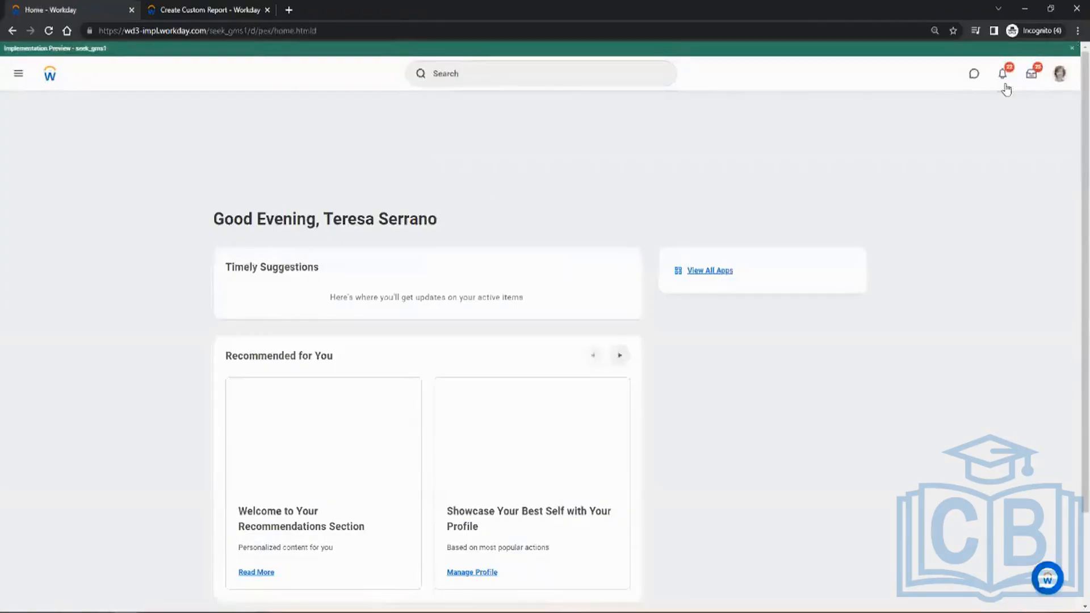
click(1072, 48)
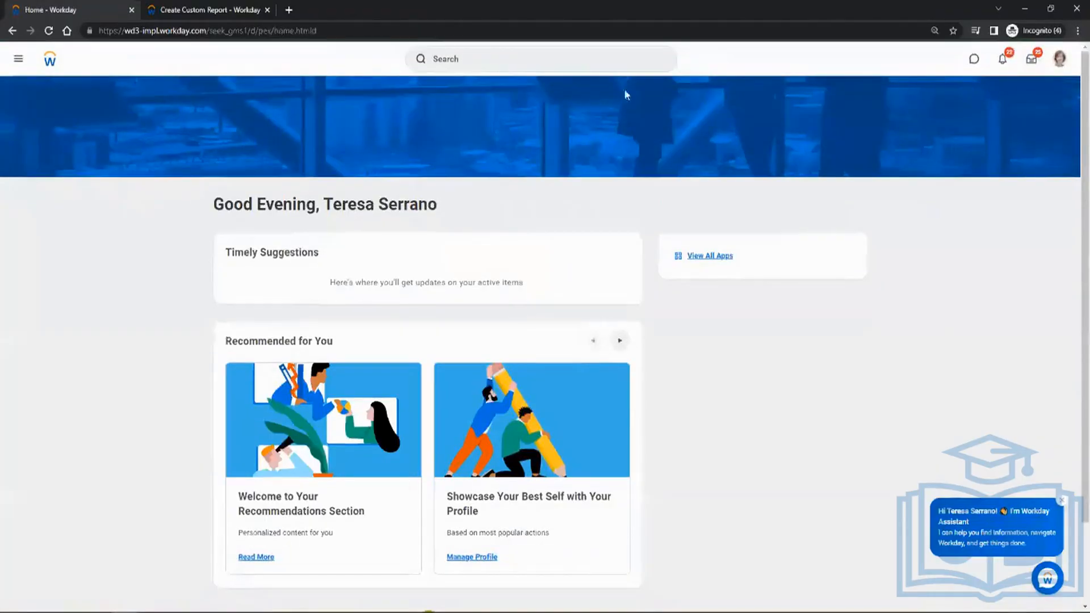
click(565, 67)
text(rd)
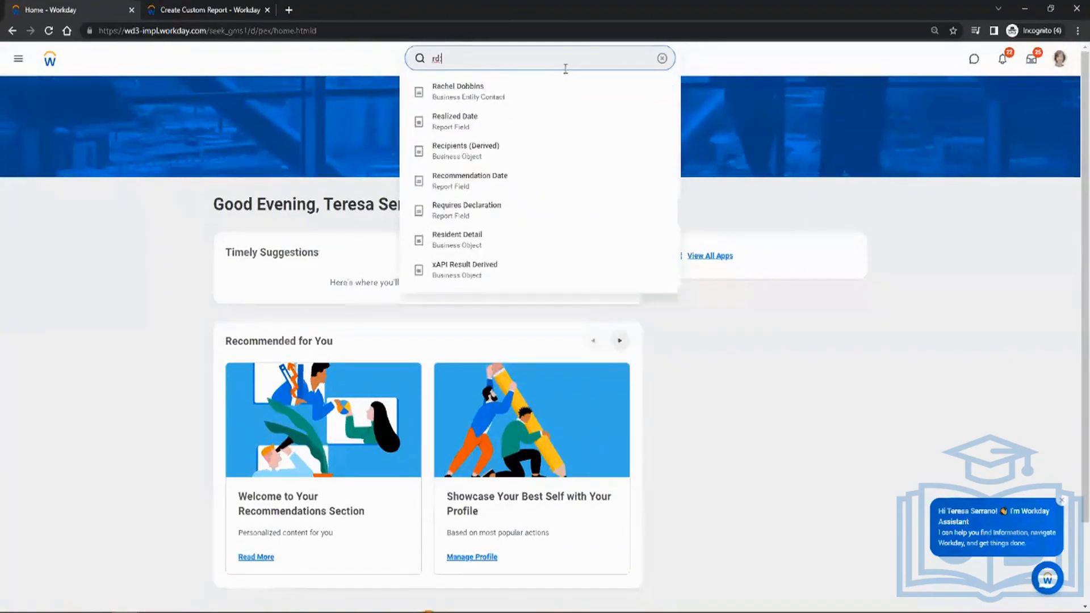
text(:cr_test)
key(Return)
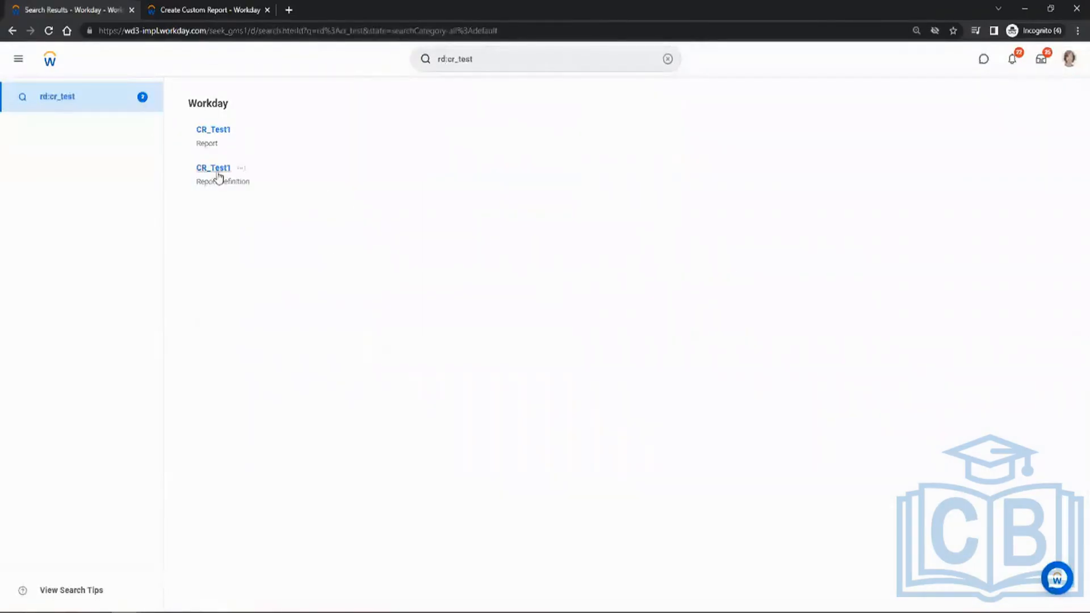
- Search for "data source", open the Data Sources report and look through the listed data sources
text(data)
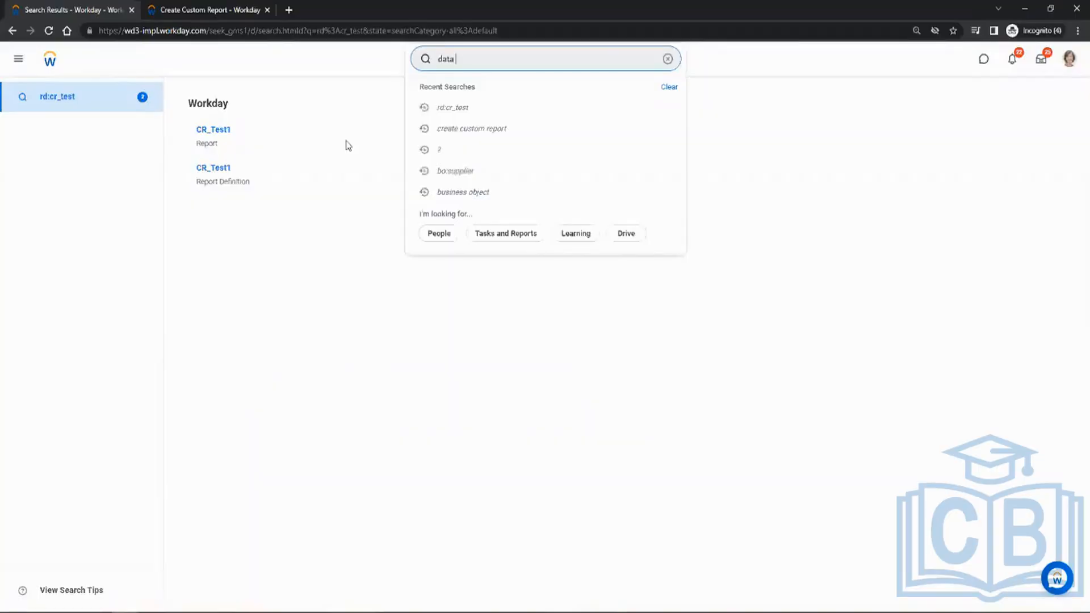
text( source)
key(Return)
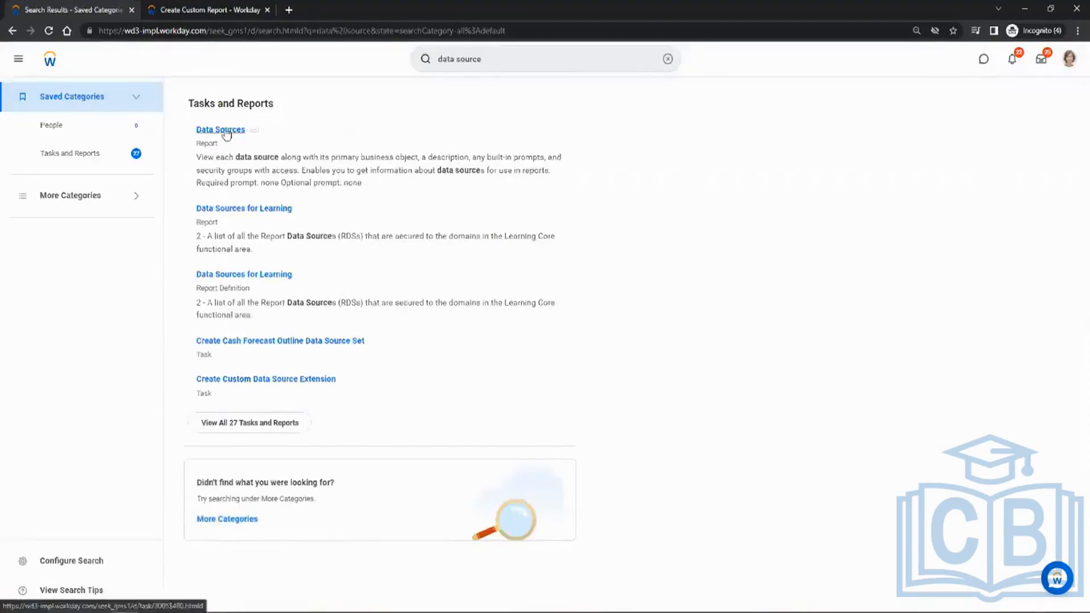
click(226, 132)
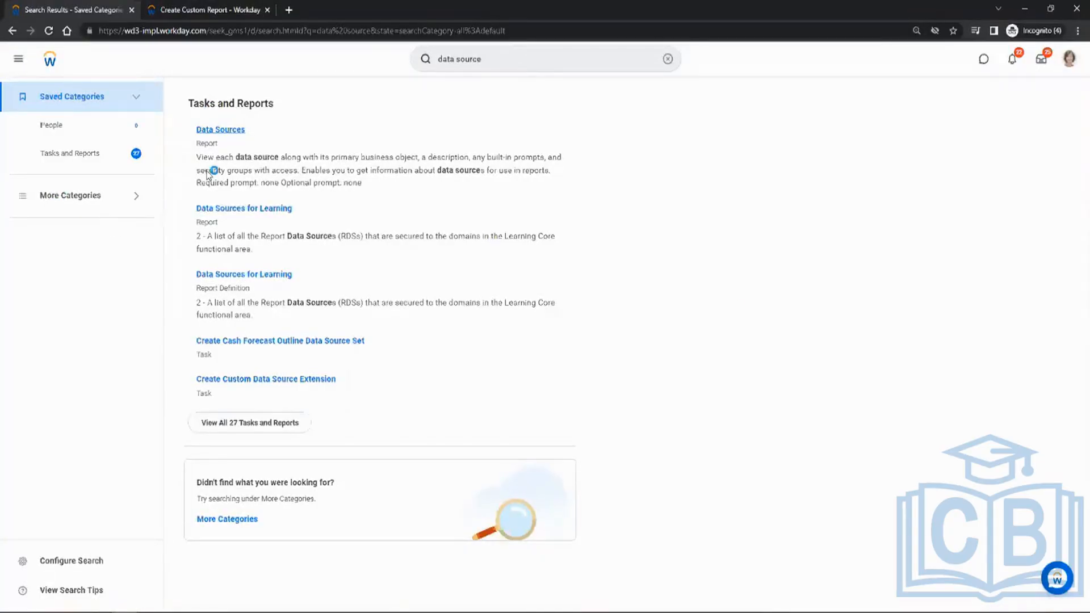
click(241, 133)
click(218, 130)
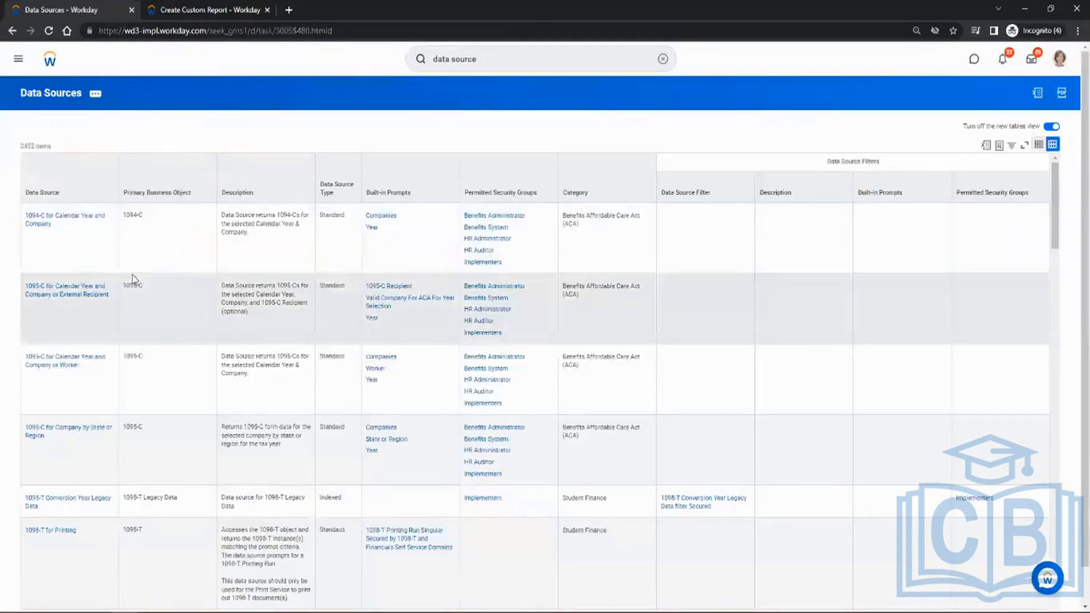
scroll(130, 328, down, 6)
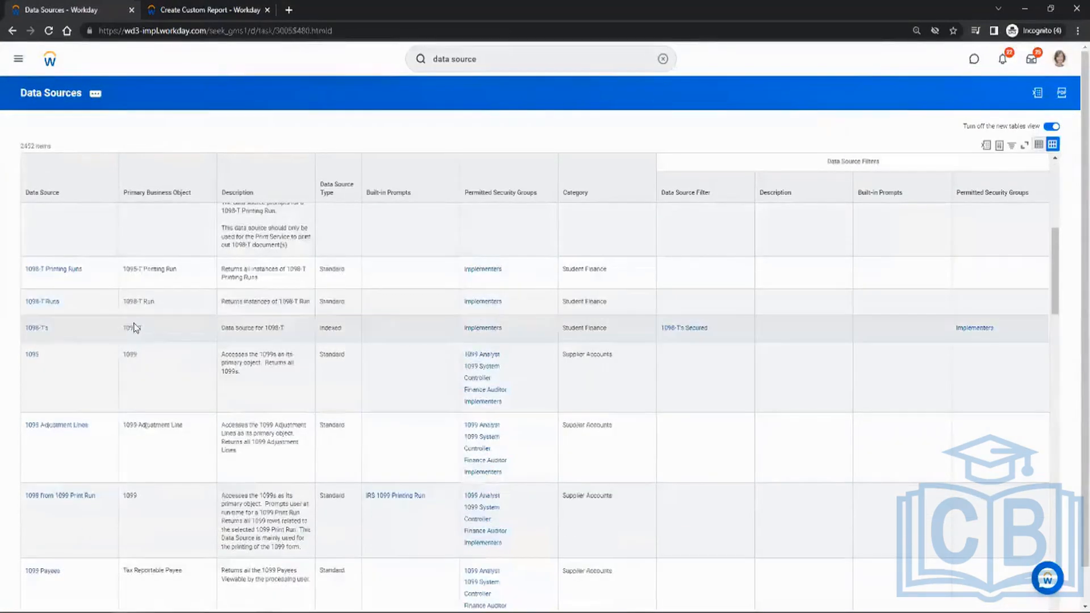
scroll(133, 324, up, 6)
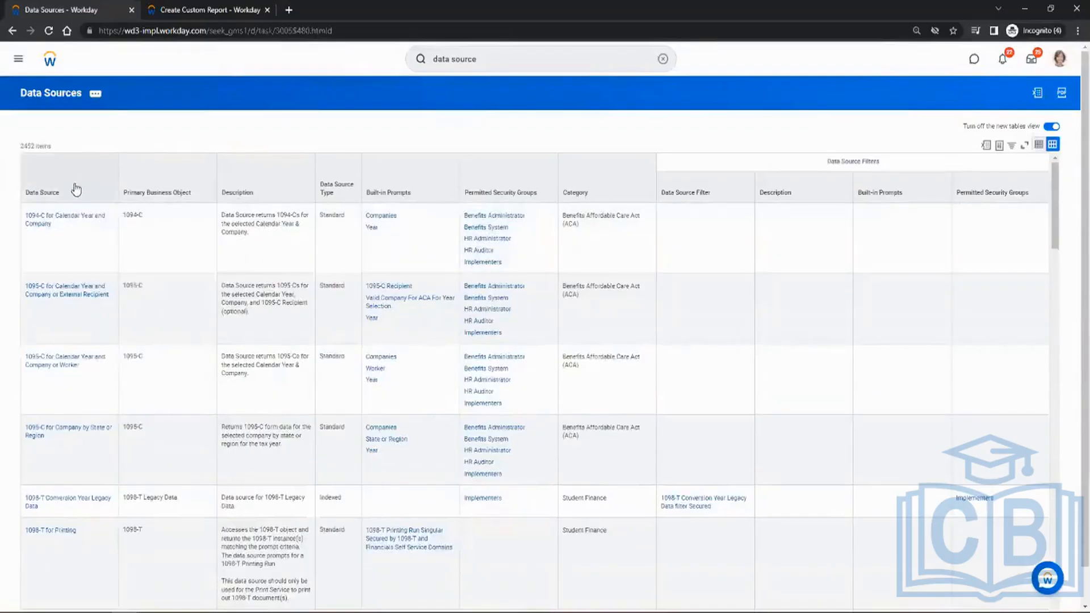
click(75, 188)
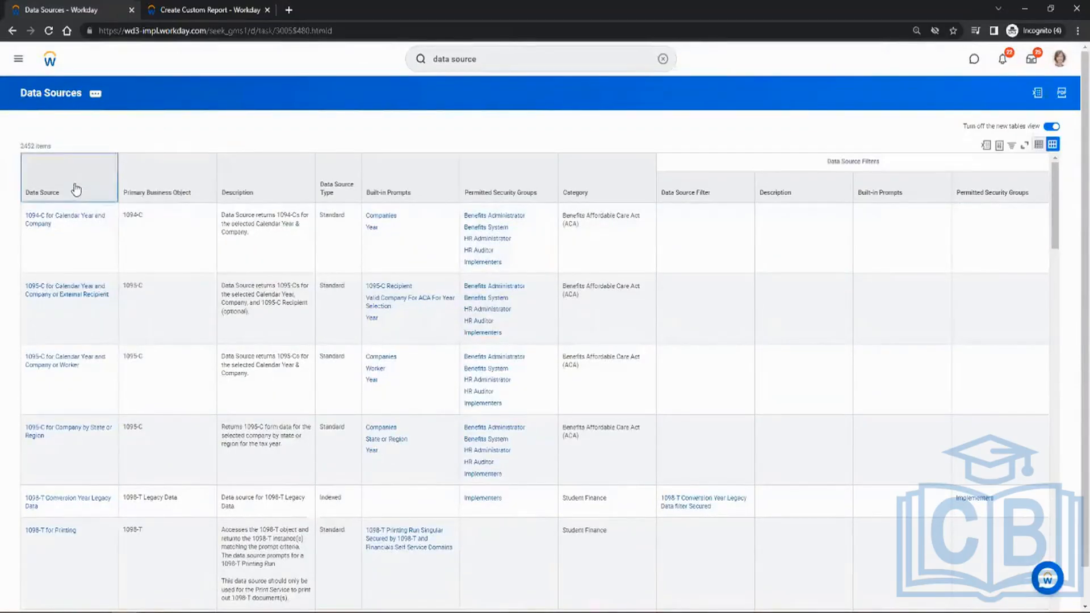
click(68, 325)
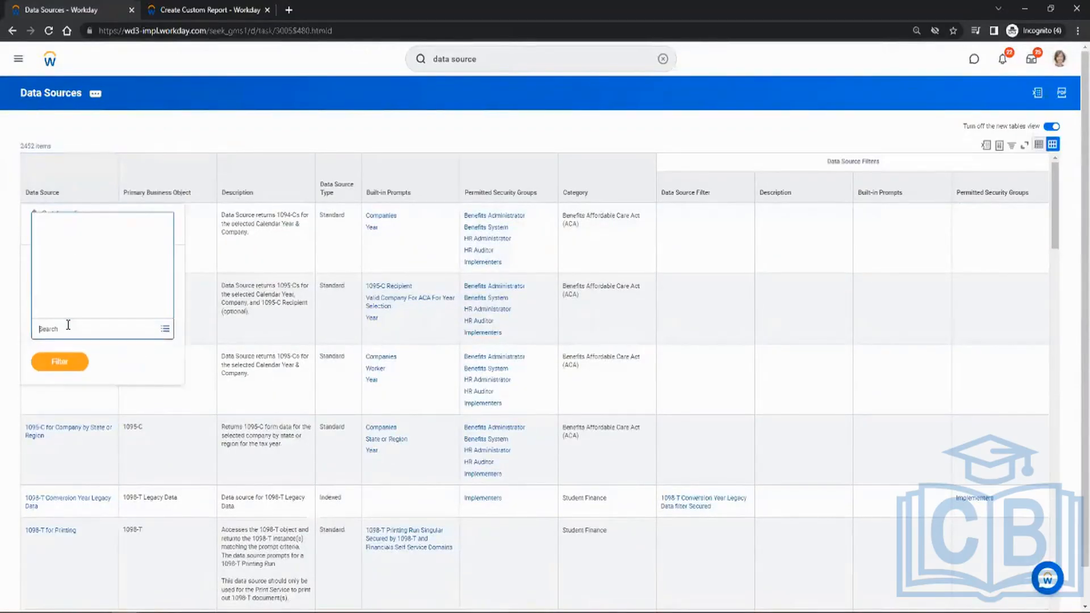
click(92, 131)
click(254, 145)
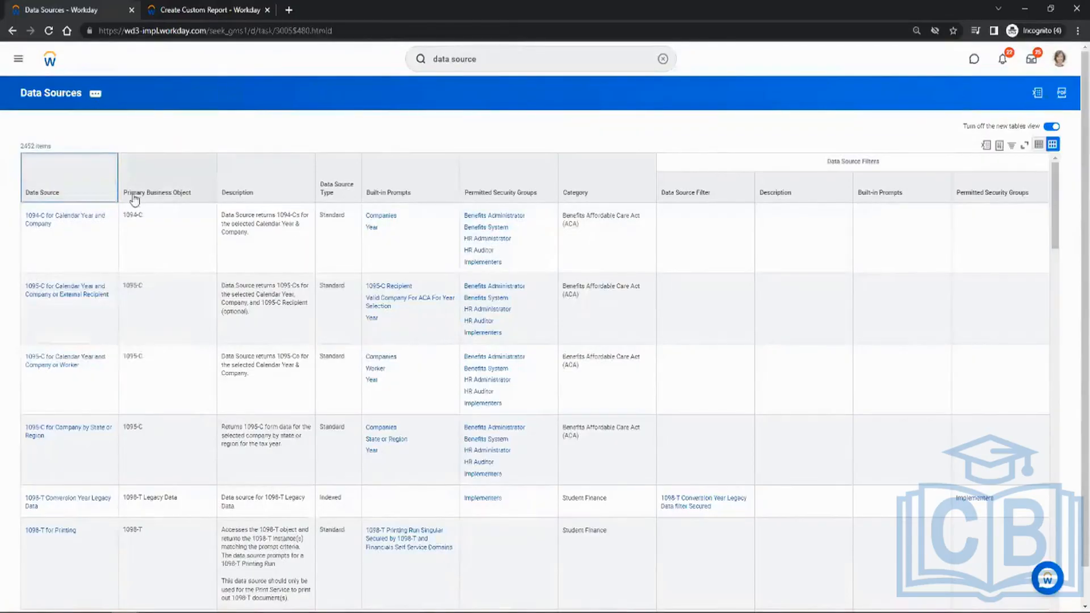
scroll(93, 329, down, 3)
scroll(91, 316, up, 3)
- Filter the Data Source column to show only All Active and Terminated Workers
click(72, 189)
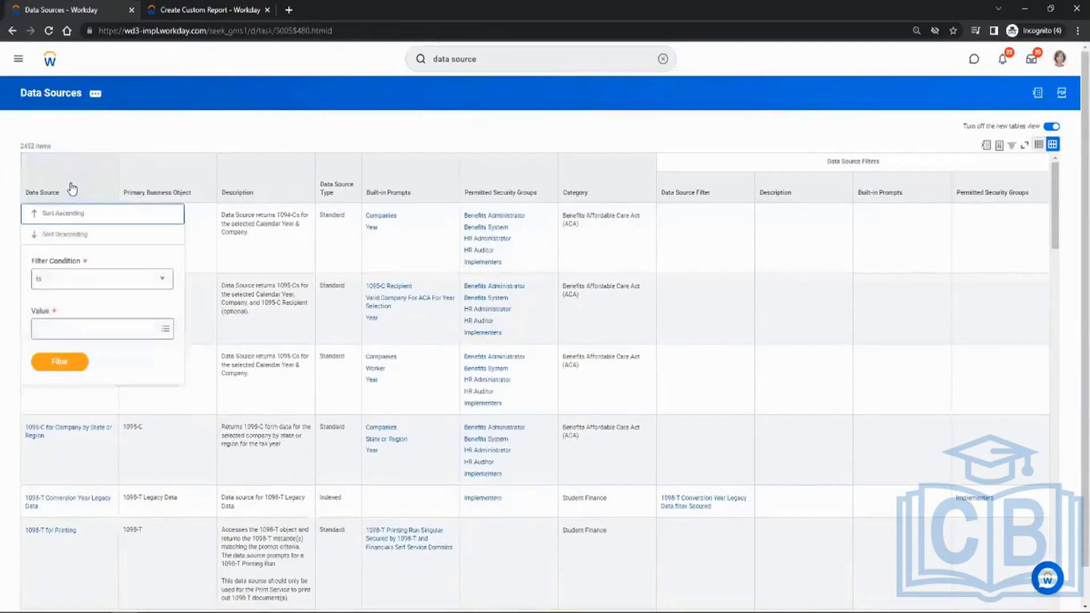
click(67, 328)
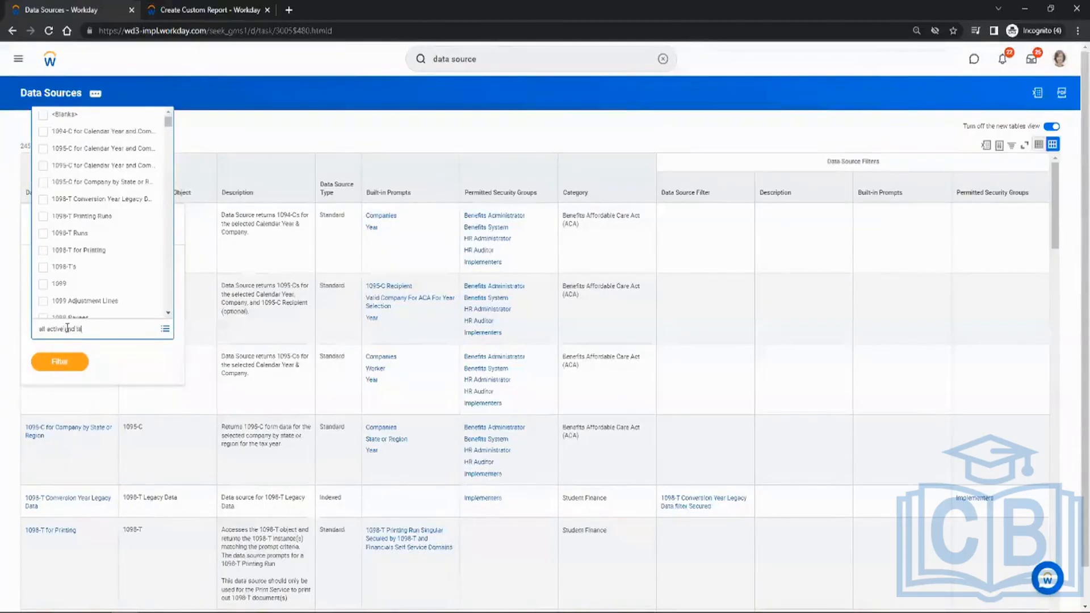
key(Return)
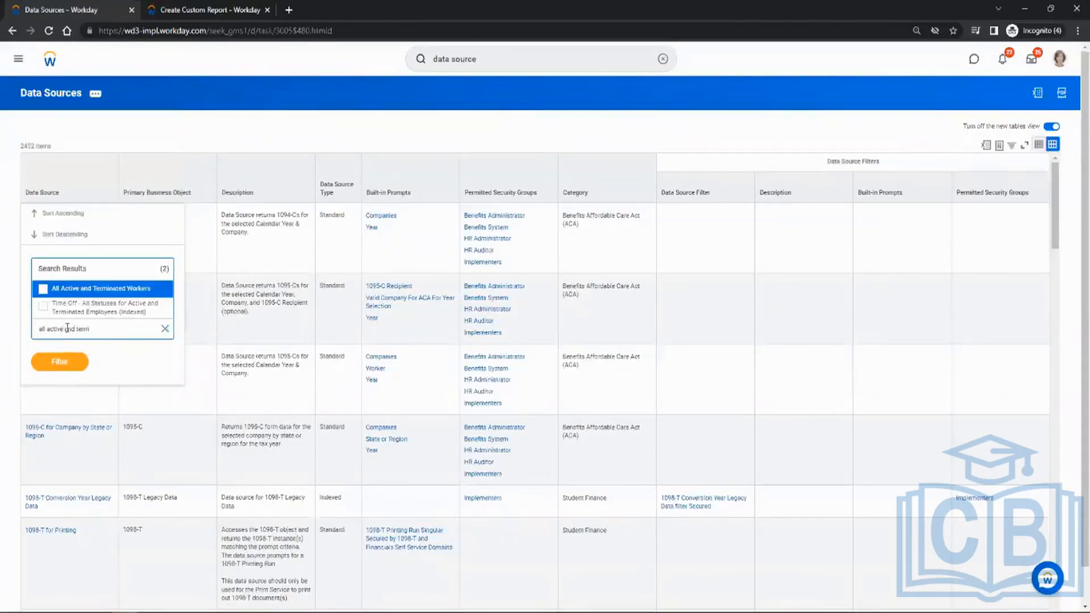
click(105, 290)
click(55, 391)
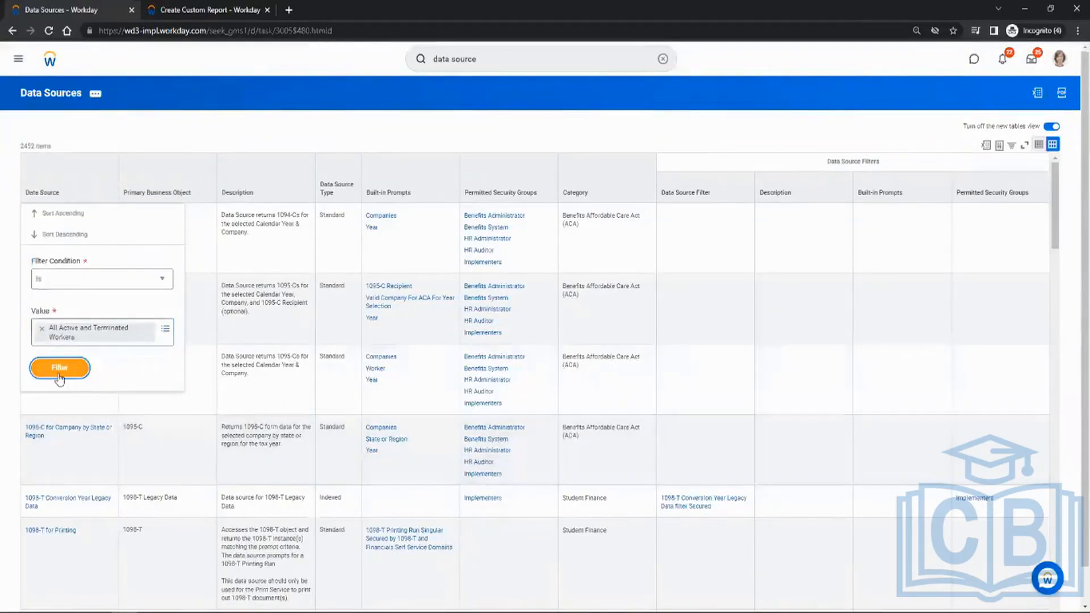
click(59, 372)
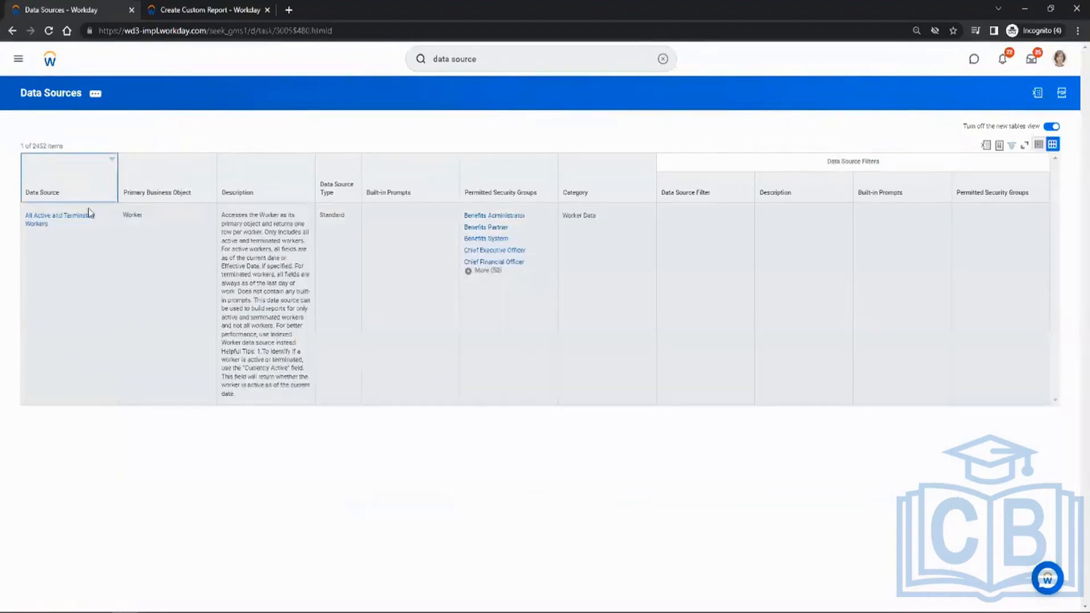
- Open the All Active and Terminated Workers data source and examine its details and available fields
click(60, 221)
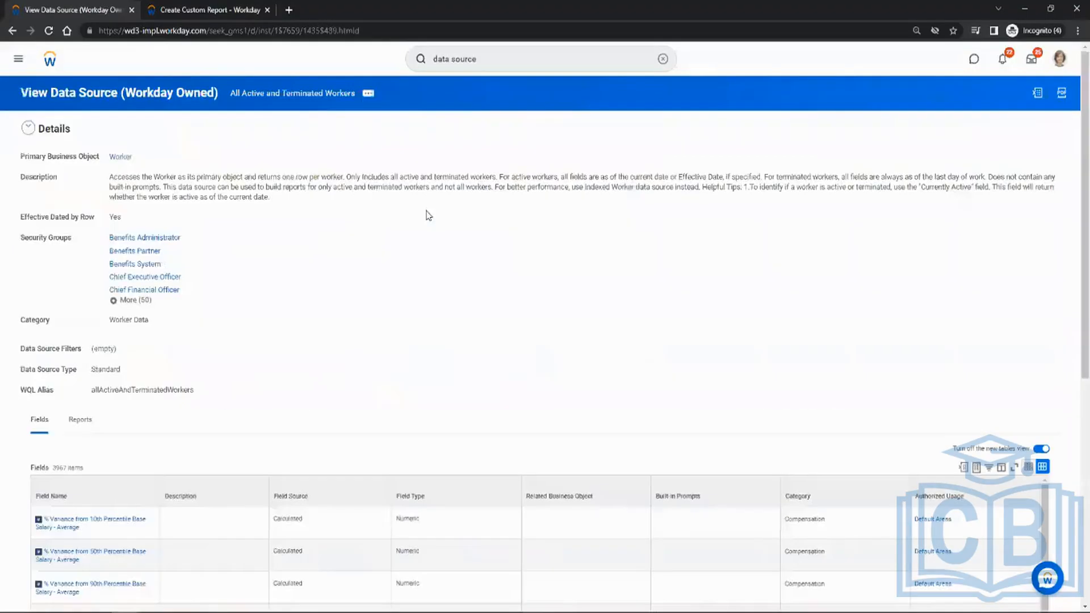
scroll(337, 261, down, 3)
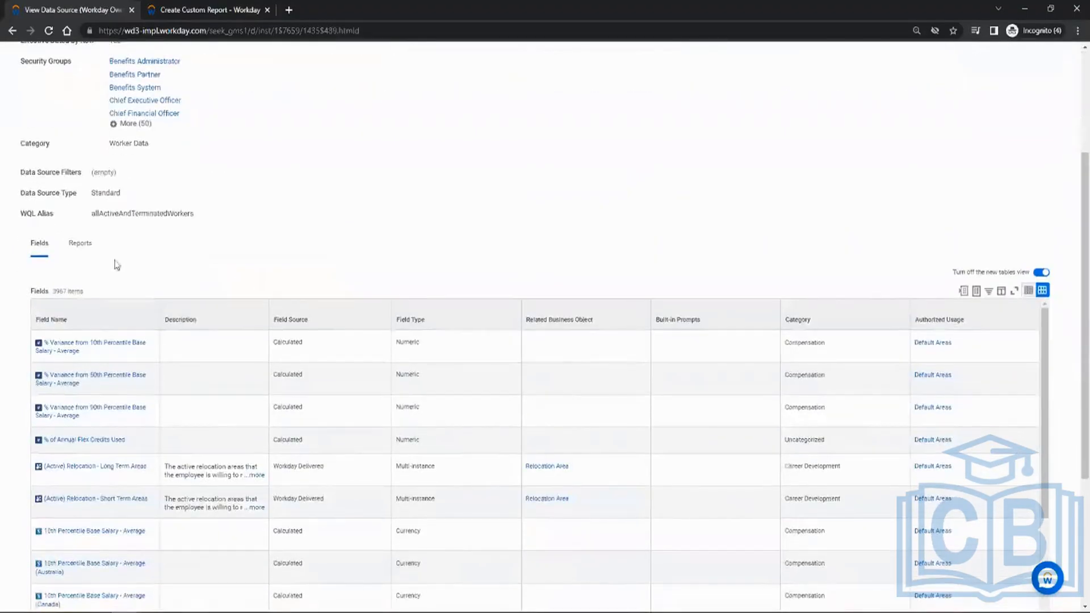
scroll(113, 389, down, 5)
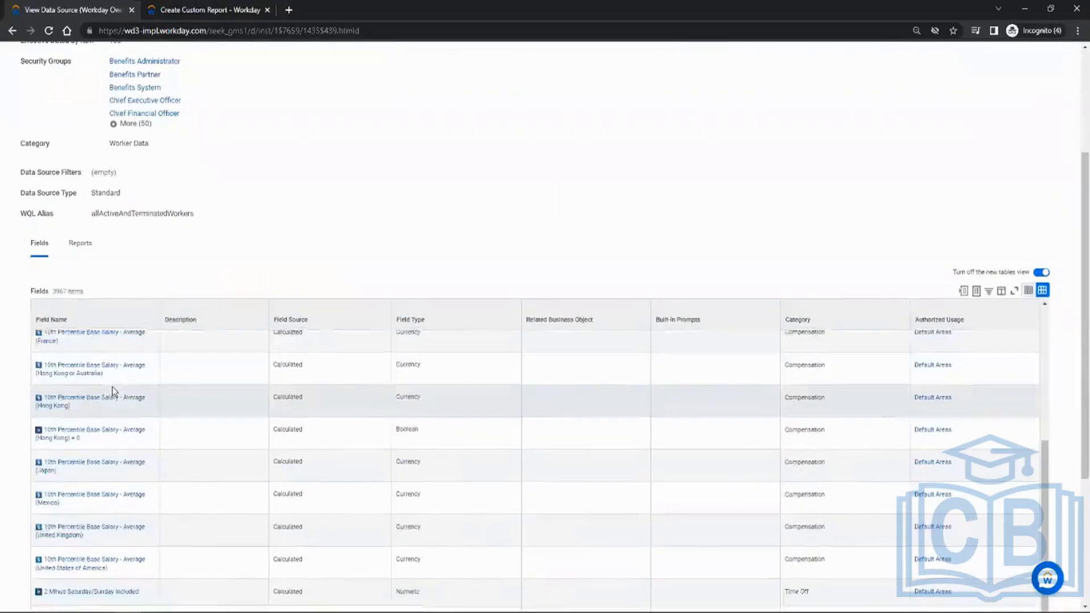
- Look through the remaining fields of the data source and the standard and custom reports that use it
scroll(113, 389, down, 4)
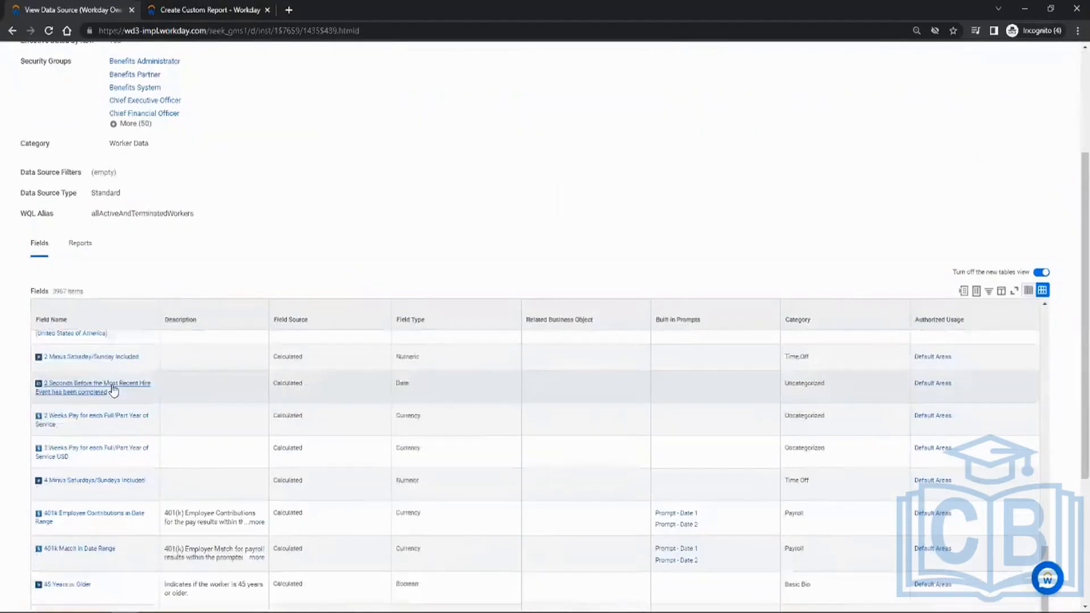
click(94, 252)
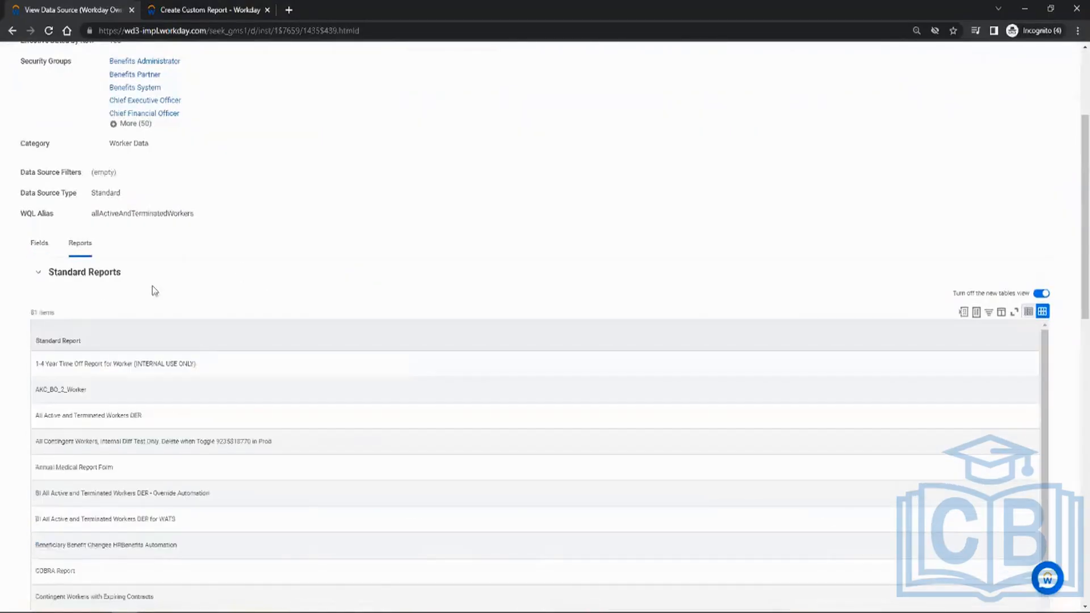
scroll(295, 197, down, 2)
scroll(73, 318, down, 6)
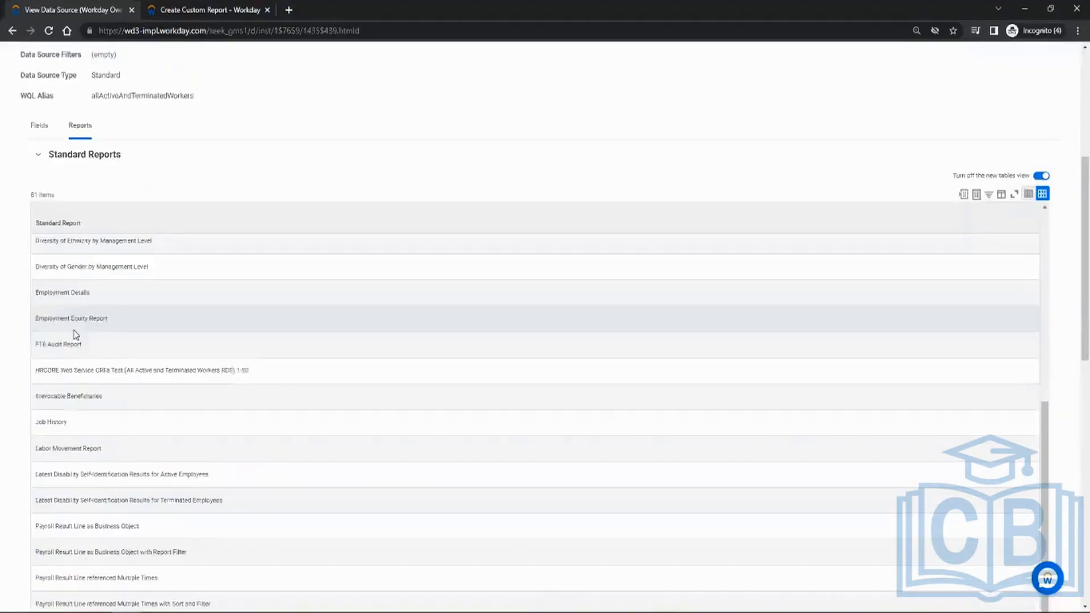
scroll(23, 376, down, 10)
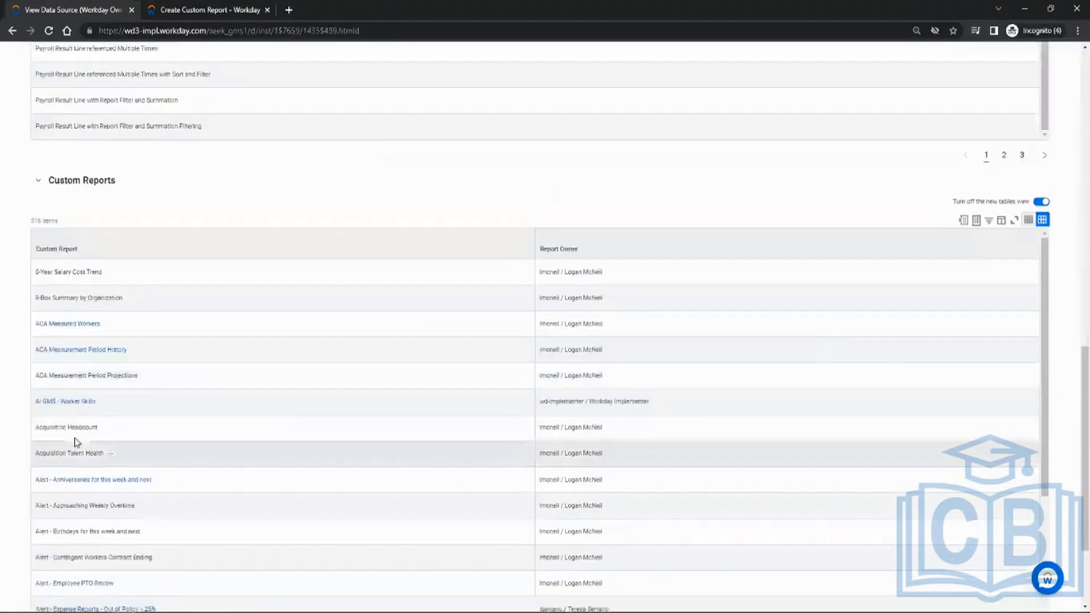
scroll(154, 335, down, 4)
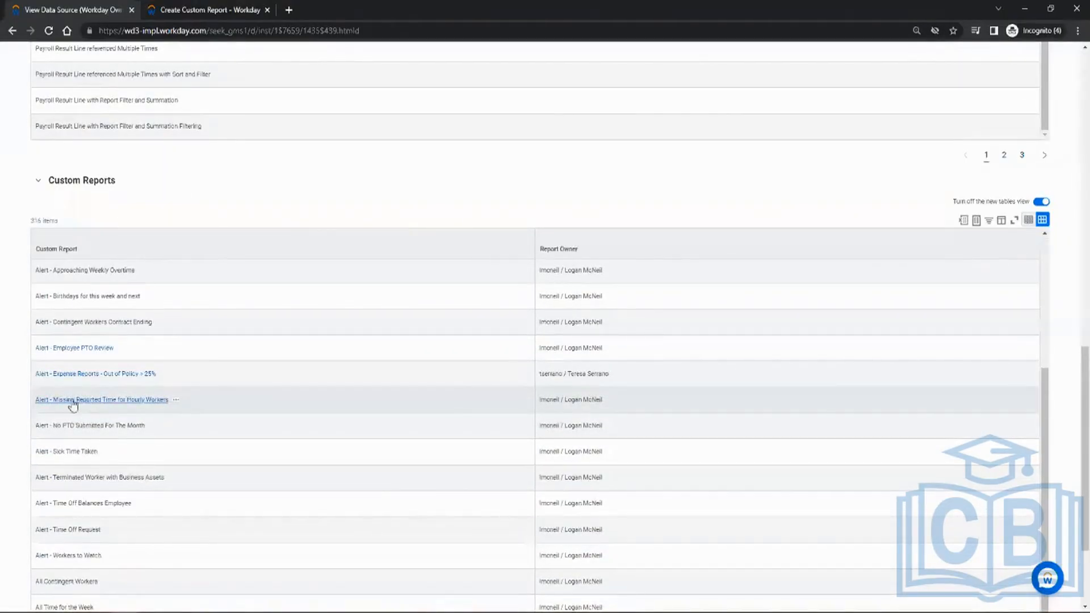
- Copy the custom report Alert - Missing Reported Time for Hourly Workers under the name CR_Test2
click(176, 401)
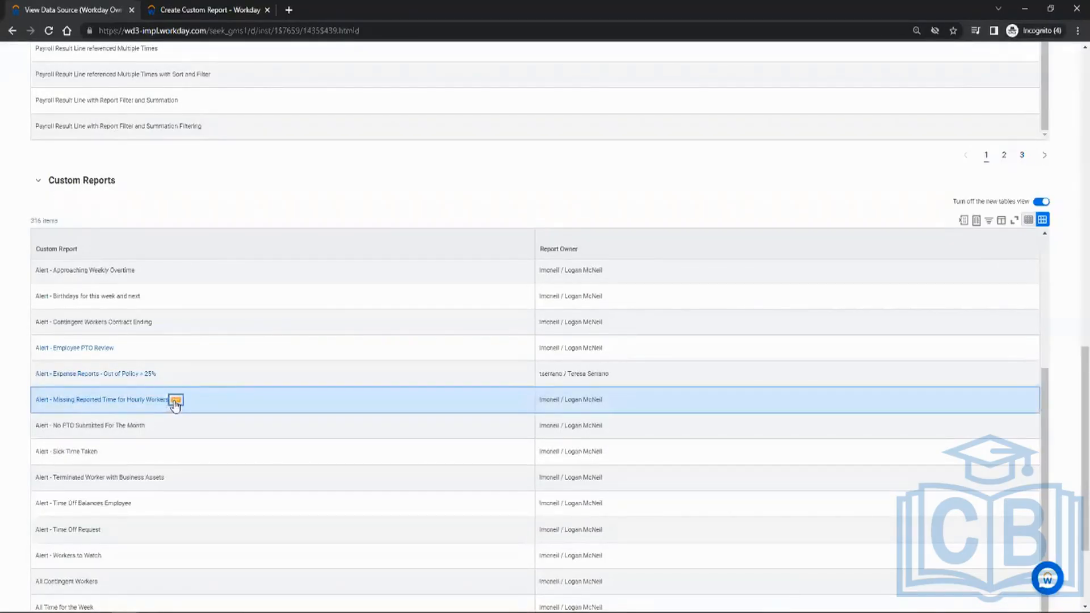
click(176, 401)
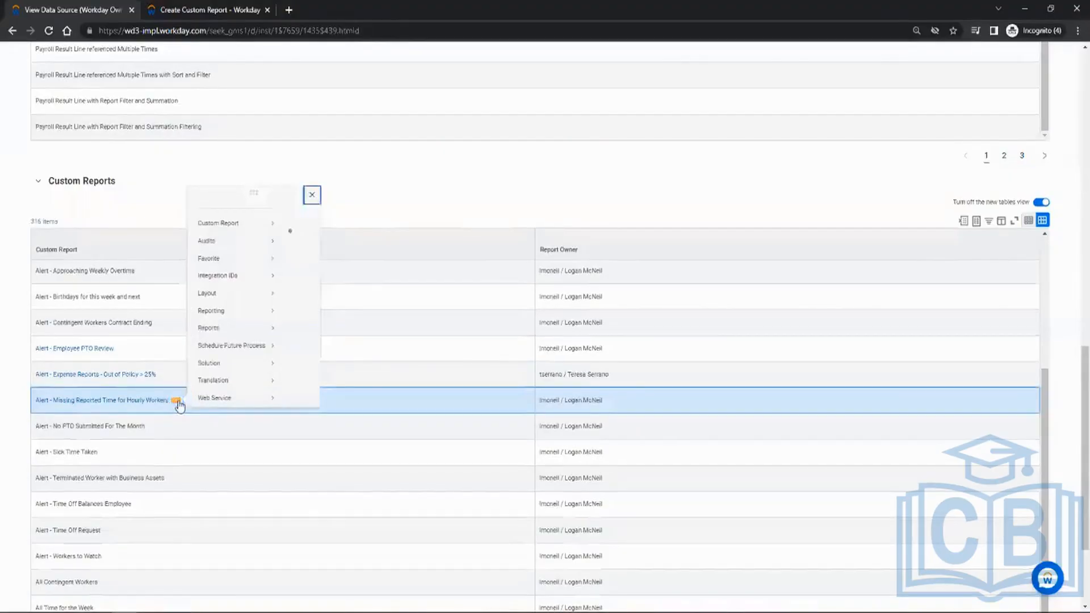
mouse_move(223, 348)
mouse_move(240, 224)
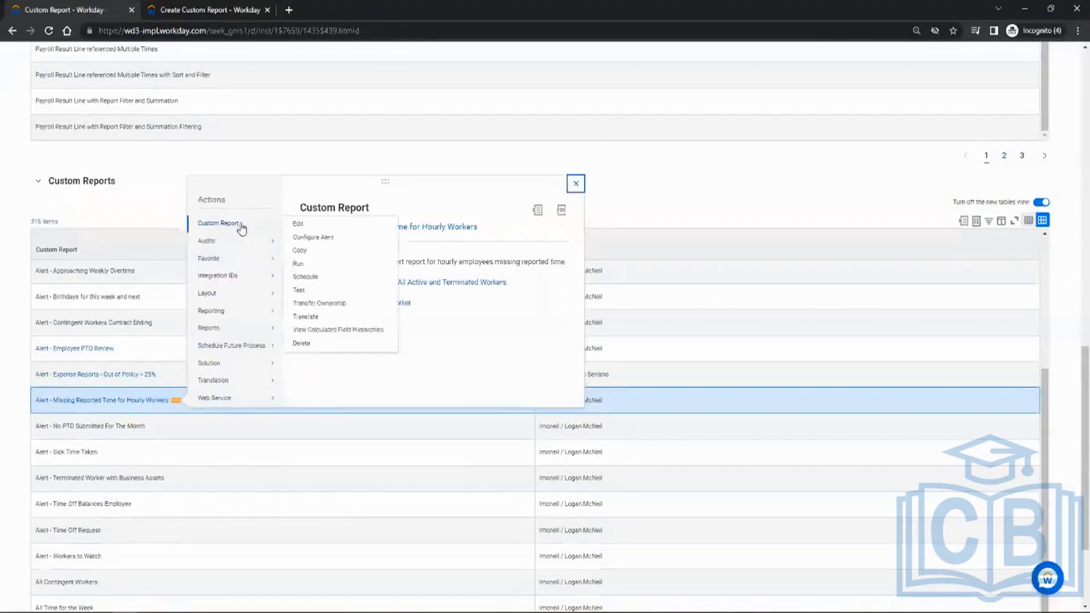
click(314, 260)
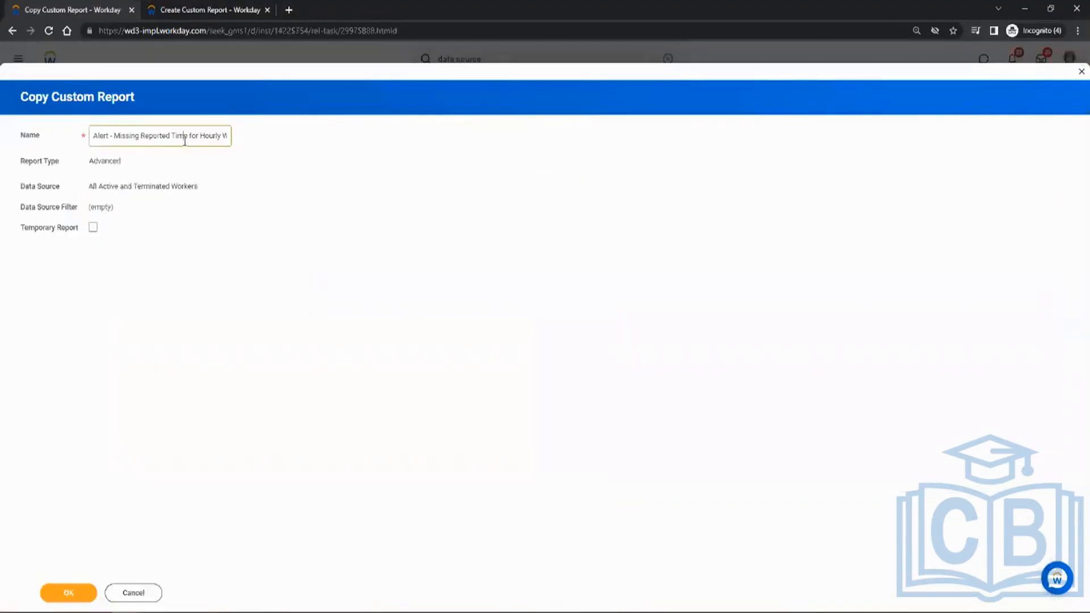
click(184, 138)
key(ctrl+a)
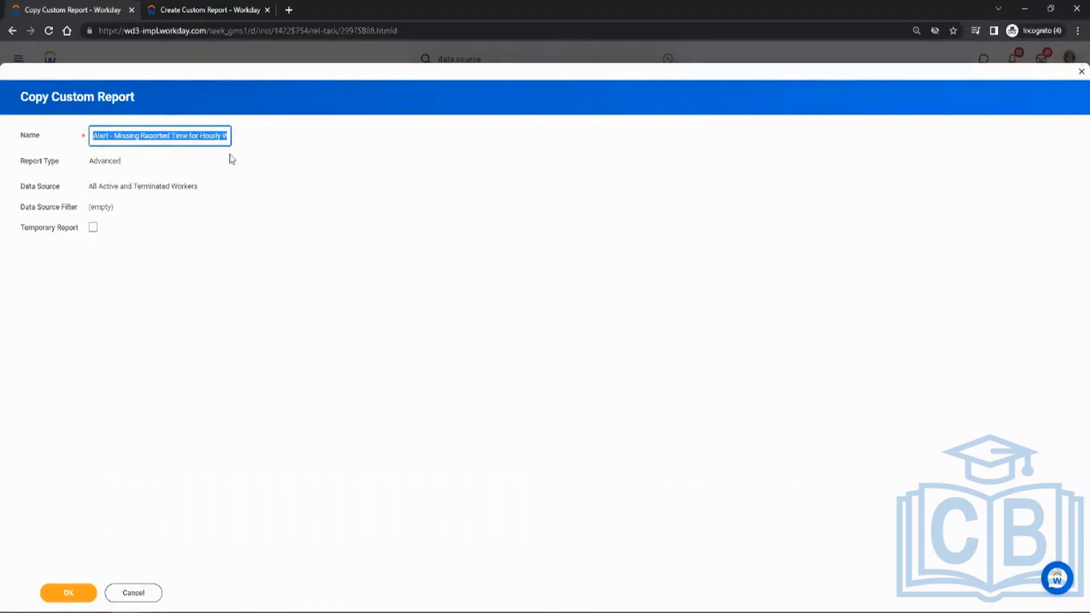
text(Cf)
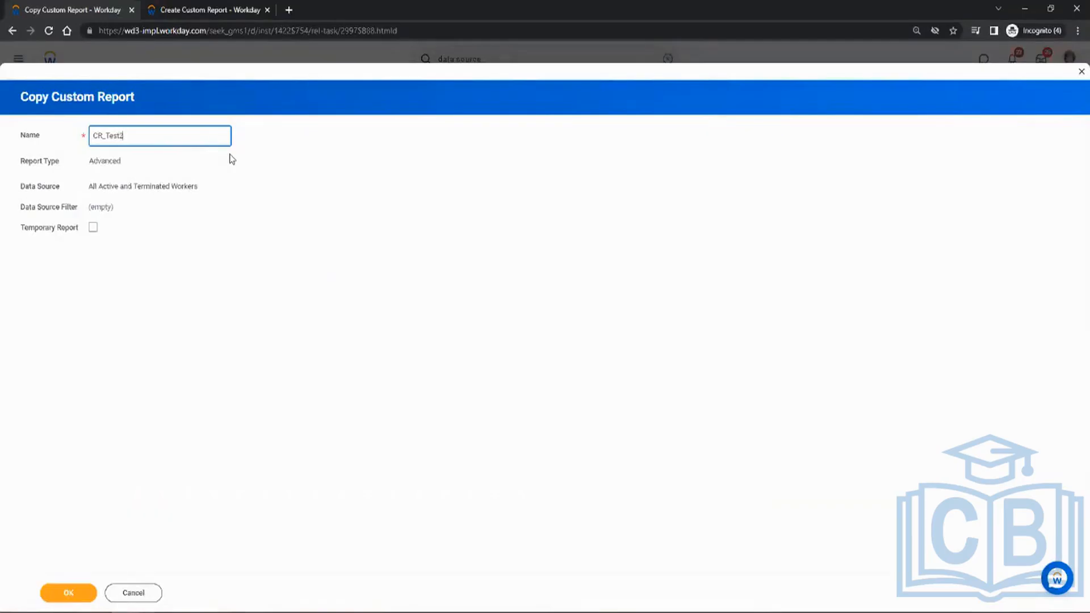
click(69, 596)
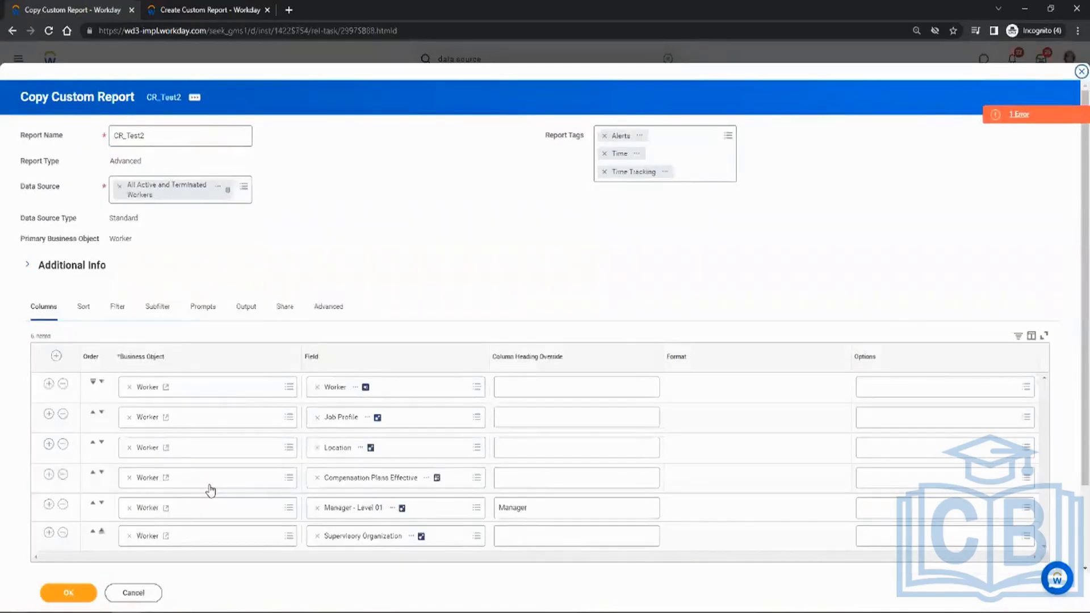
- Examine the filter conditions, columns and error details of the CR_Test2 copy, and cancel out of its editor
click(117, 309)
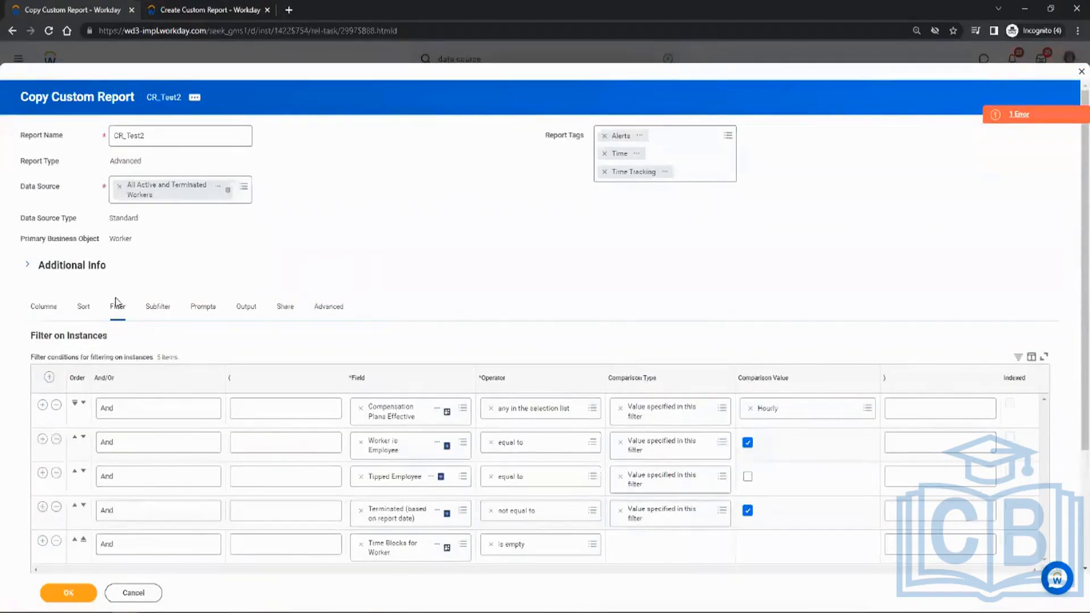
click(44, 309)
scroll(212, 432, down, 2)
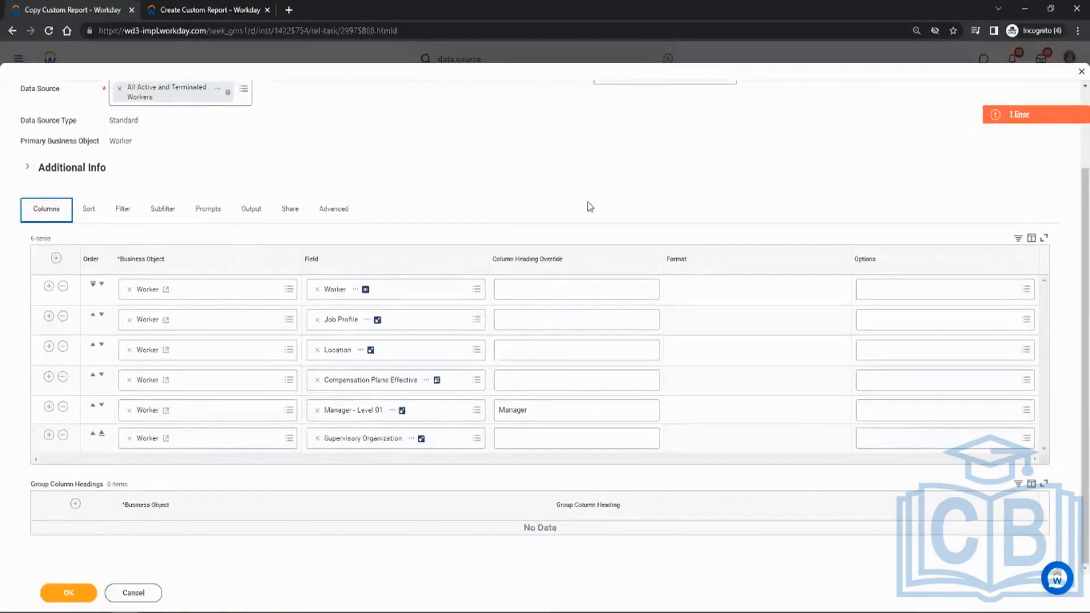
click(1012, 115)
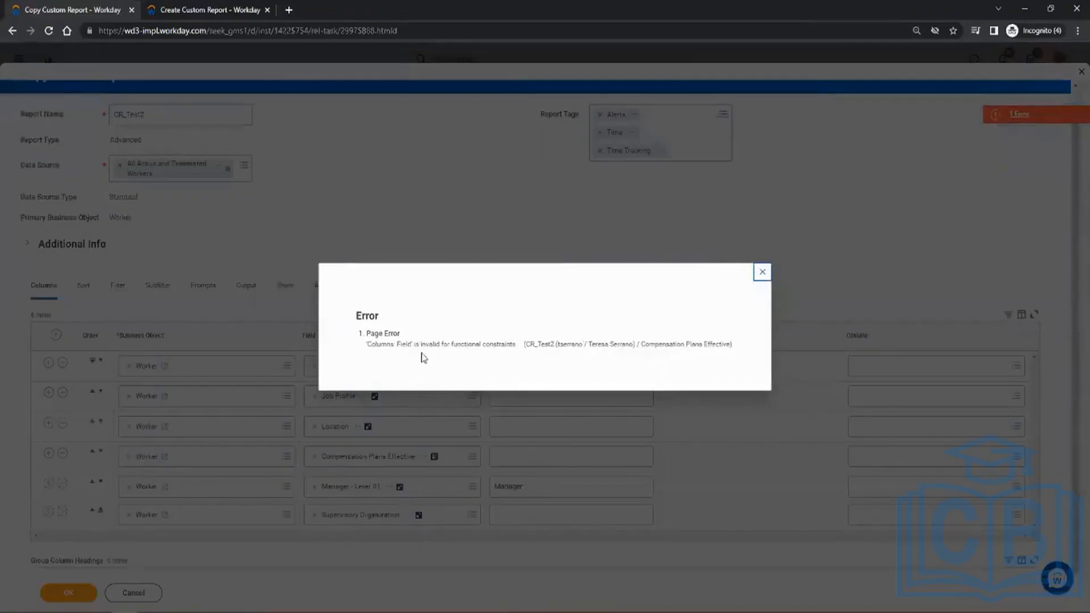
click(762, 271)
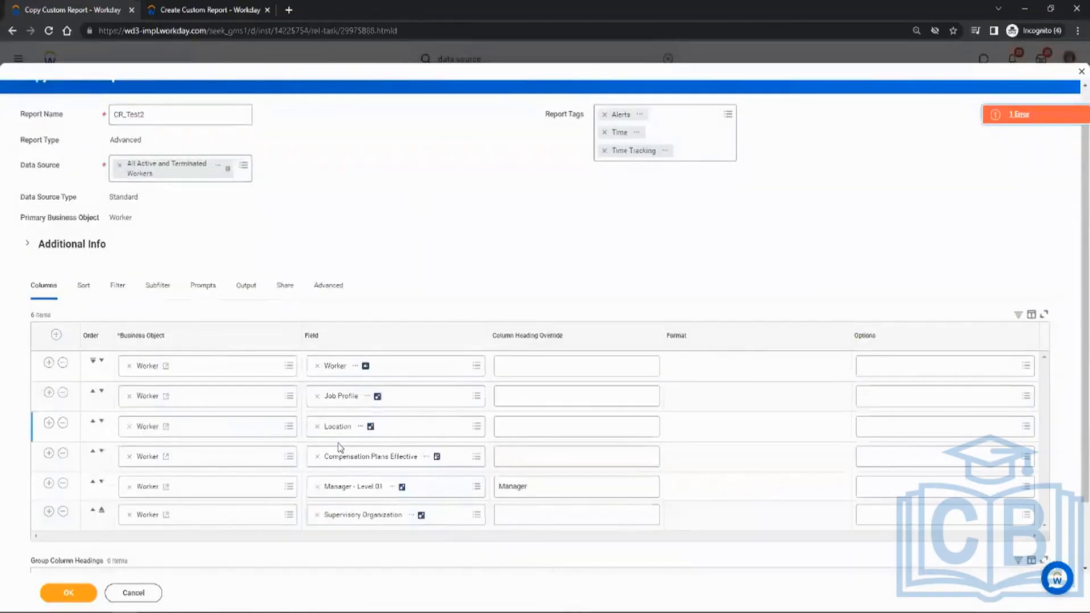
scroll(338, 447, down, 1)
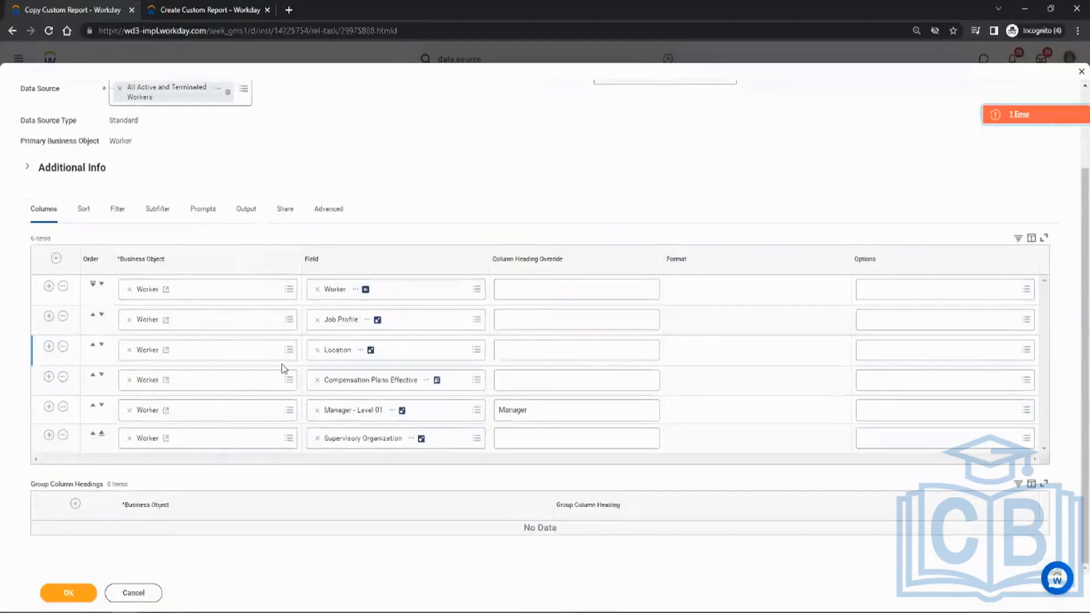
scroll(292, 382, up, 2)
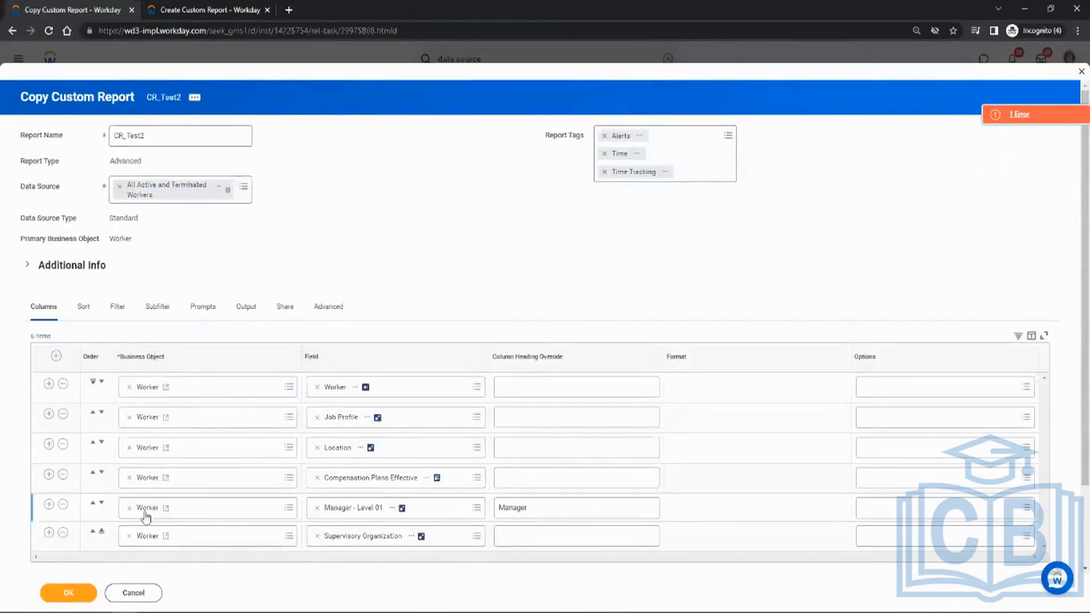
click(129, 592)
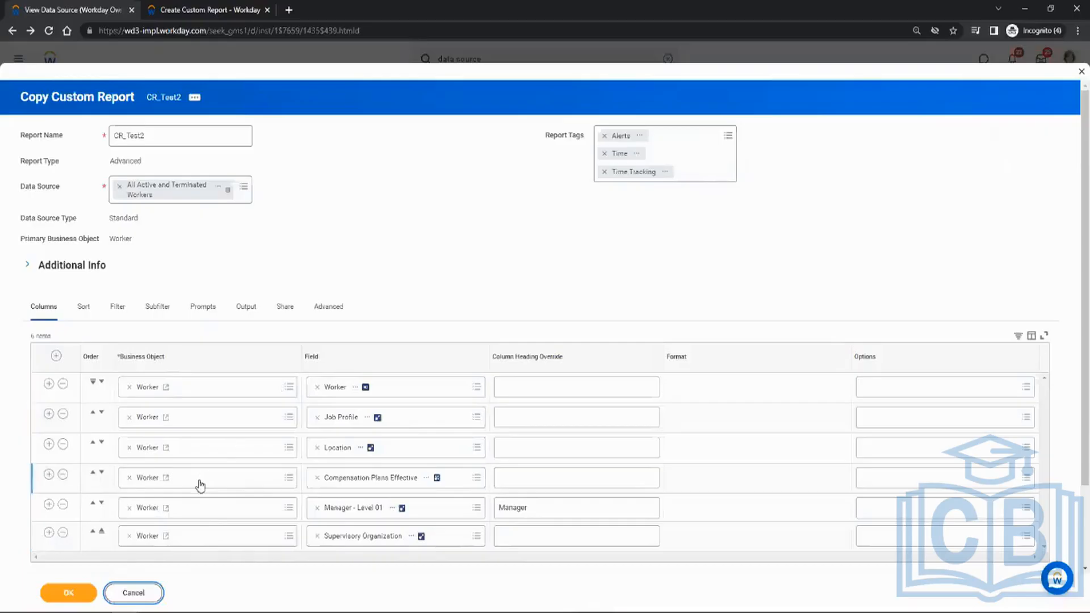
click(136, 592)
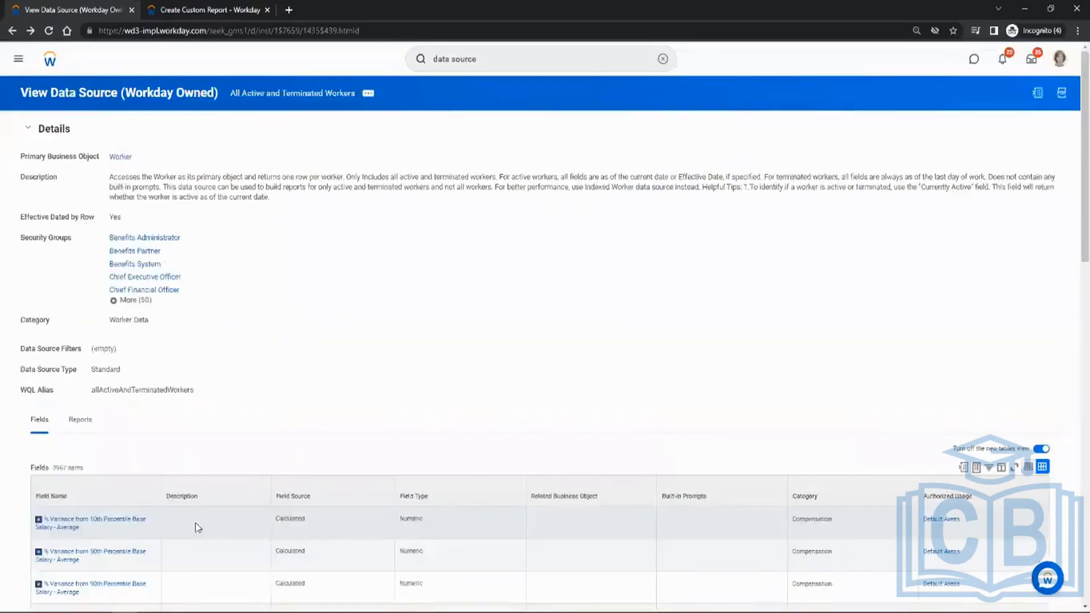
- Search for the test report definitions with rd:cr_test
drag(492, 60, 326, 58)
text(rd)
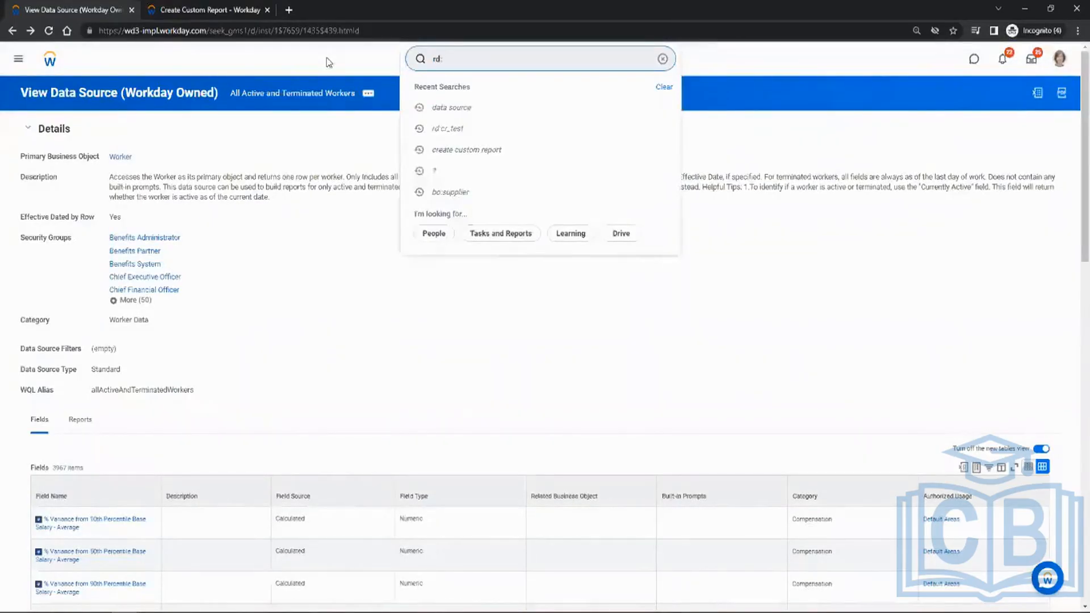
text(:cr_test)
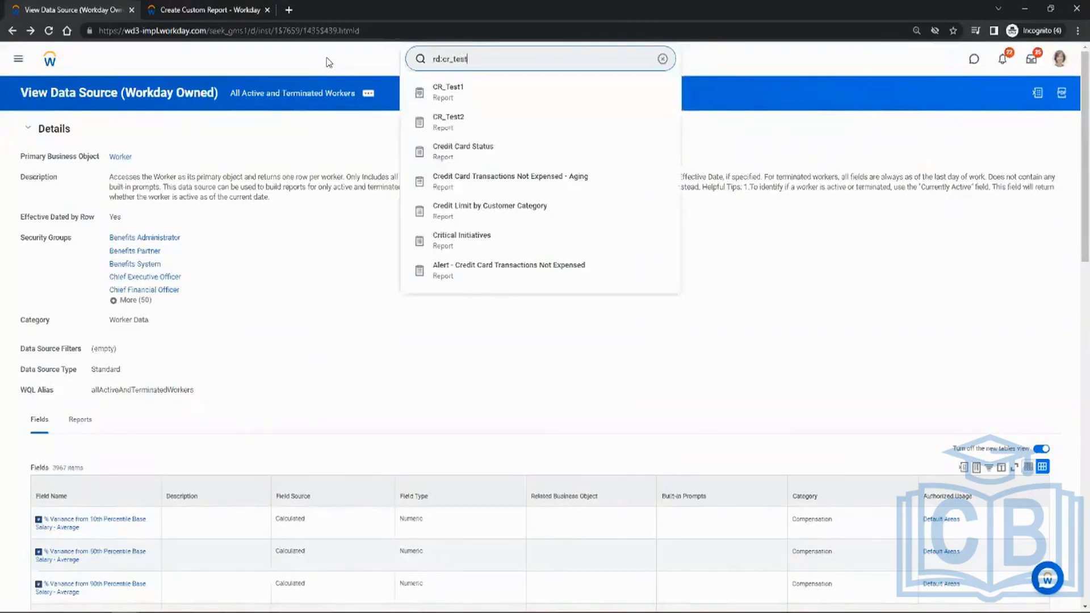
key(Return)
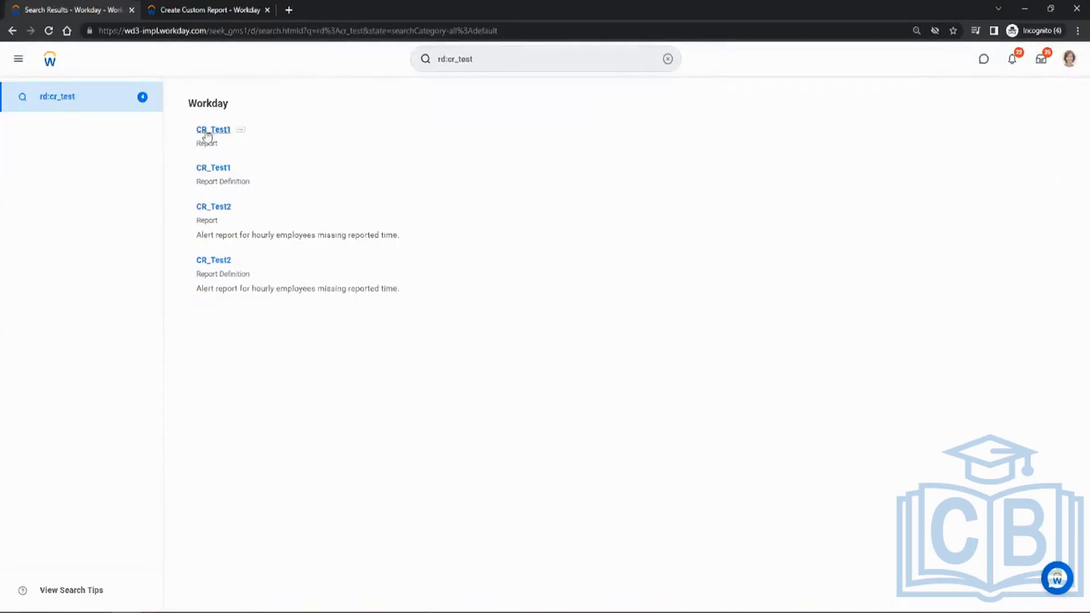
- Delete the custom report CR_Test1 from the search results and confirm its deletion
click(241, 131)
mouse_move(281, 170)
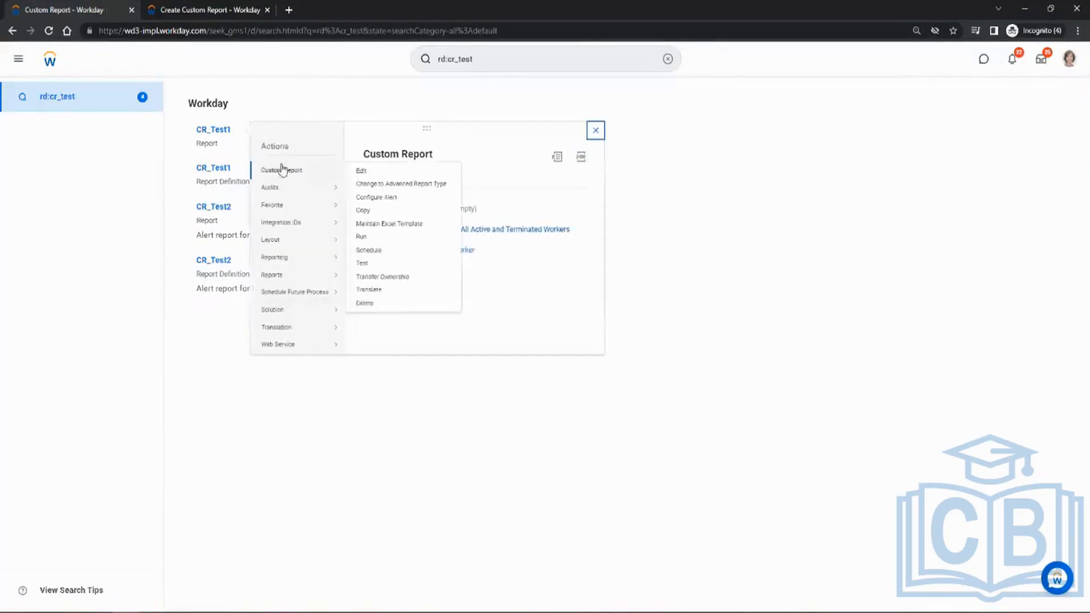
click(365, 303)
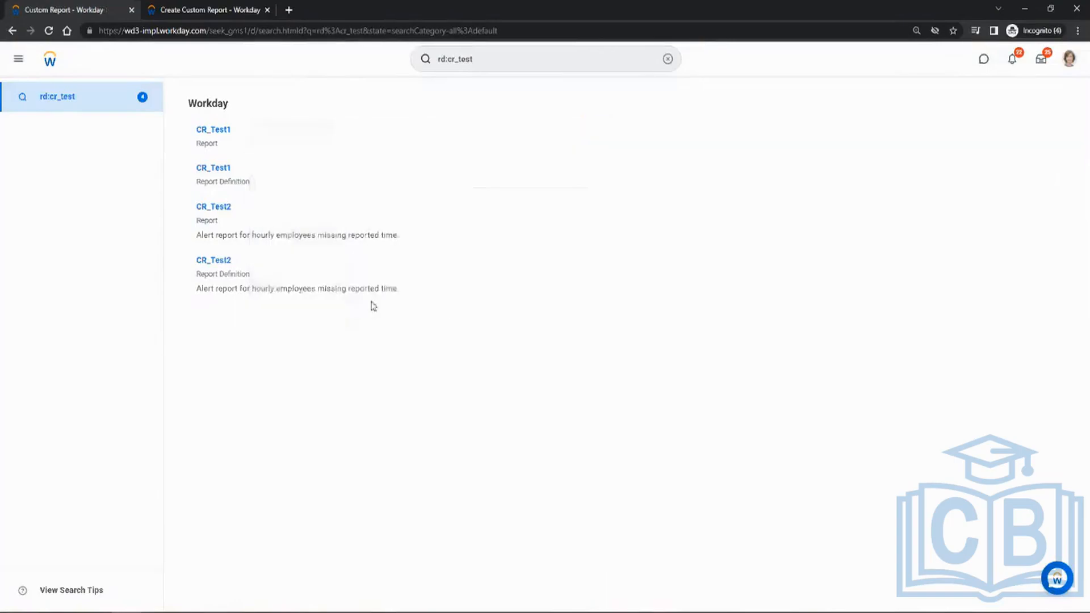
click(71, 594)
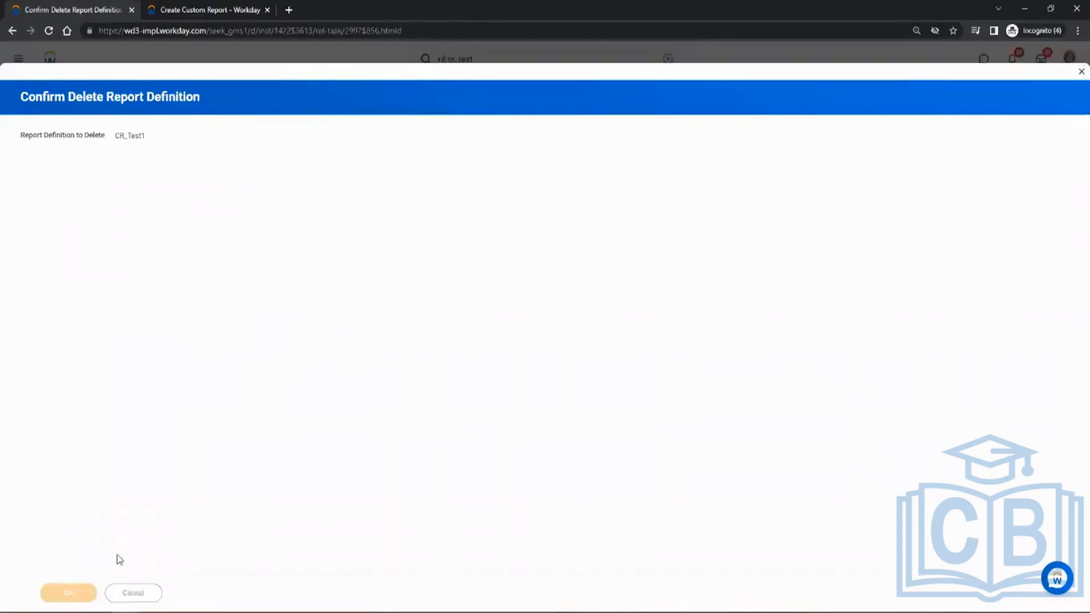
click(51, 591)
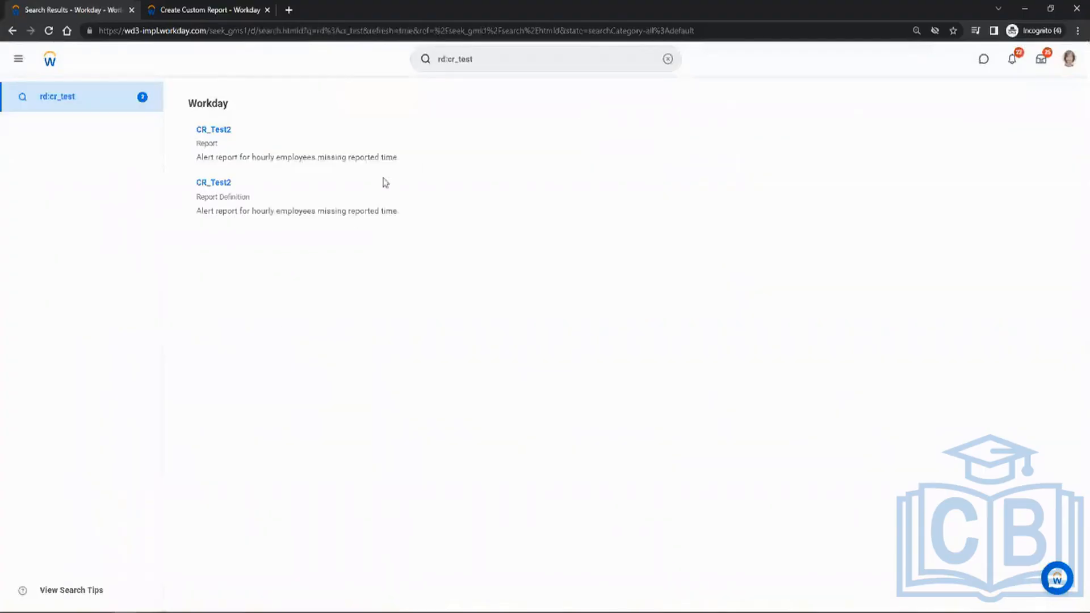
- Delete the custom report CR_Test2 from the search results and confirm its deletion
click(240, 129)
mouse_move(318, 167)
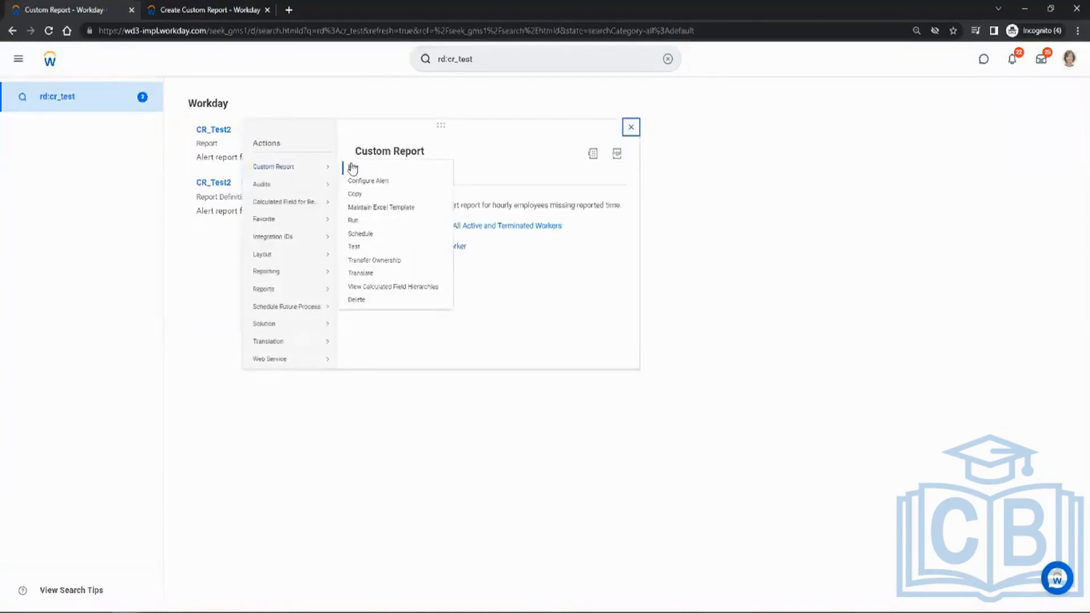
click(354, 304)
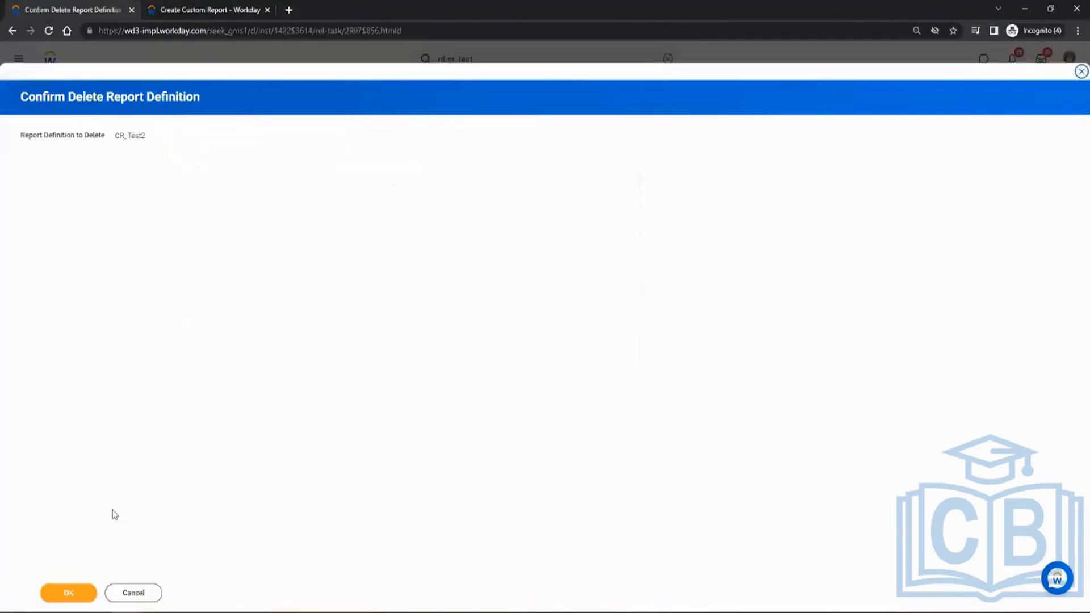
click(85, 592)
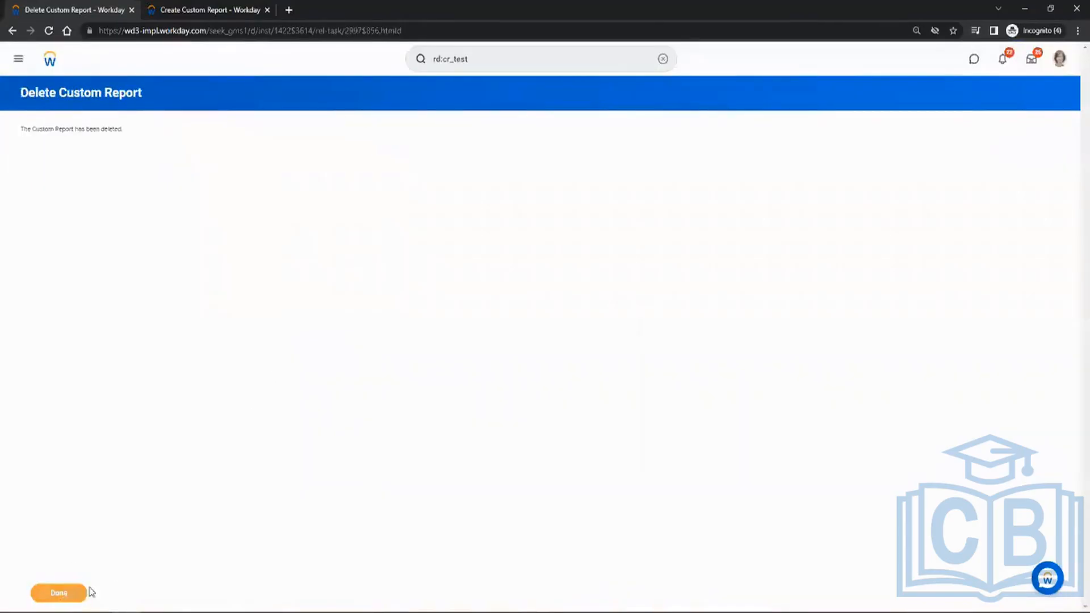
click(84, 592)
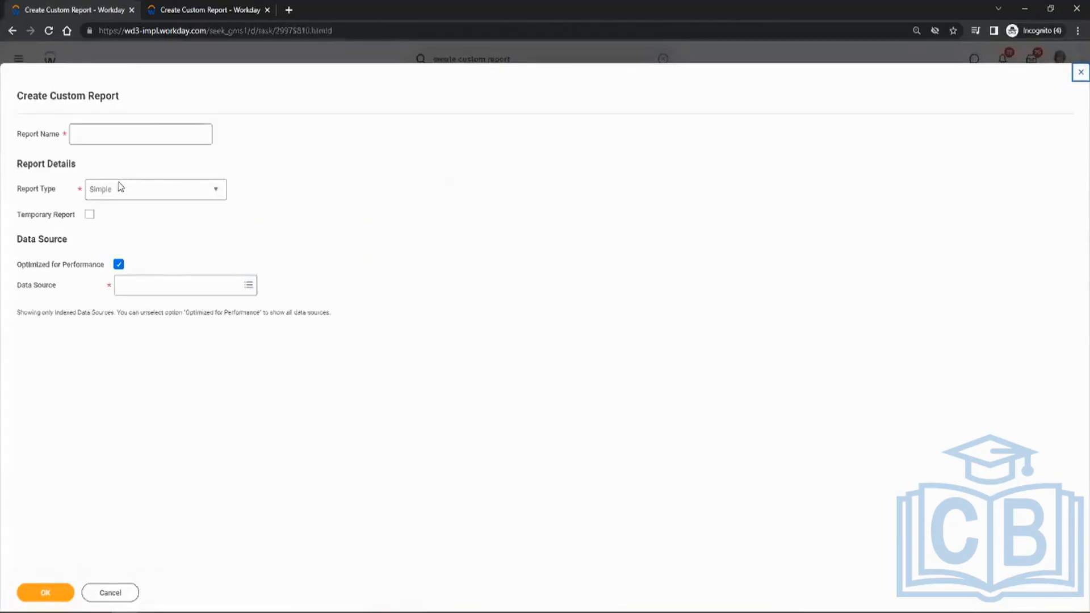
- Review the available report types and set the new custom report's type to Advanced
click(120, 195)
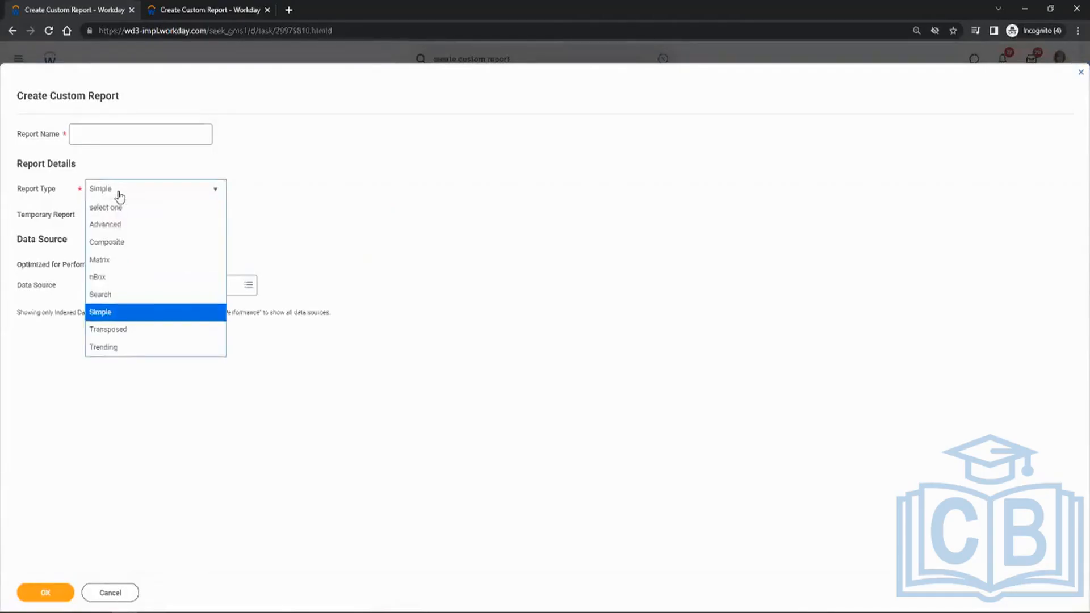
click(343, 186)
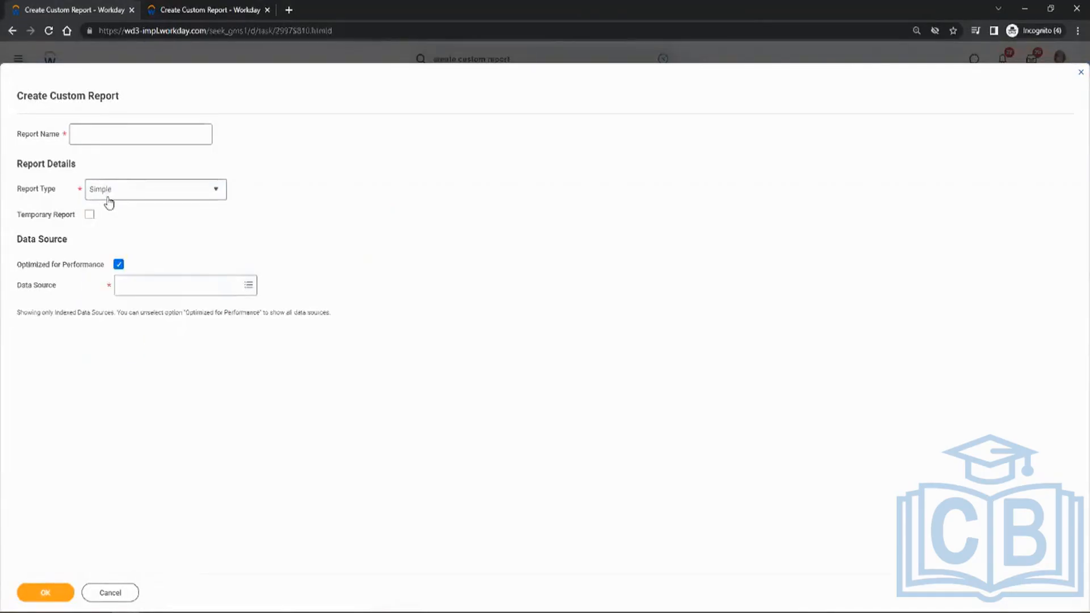
click(121, 198)
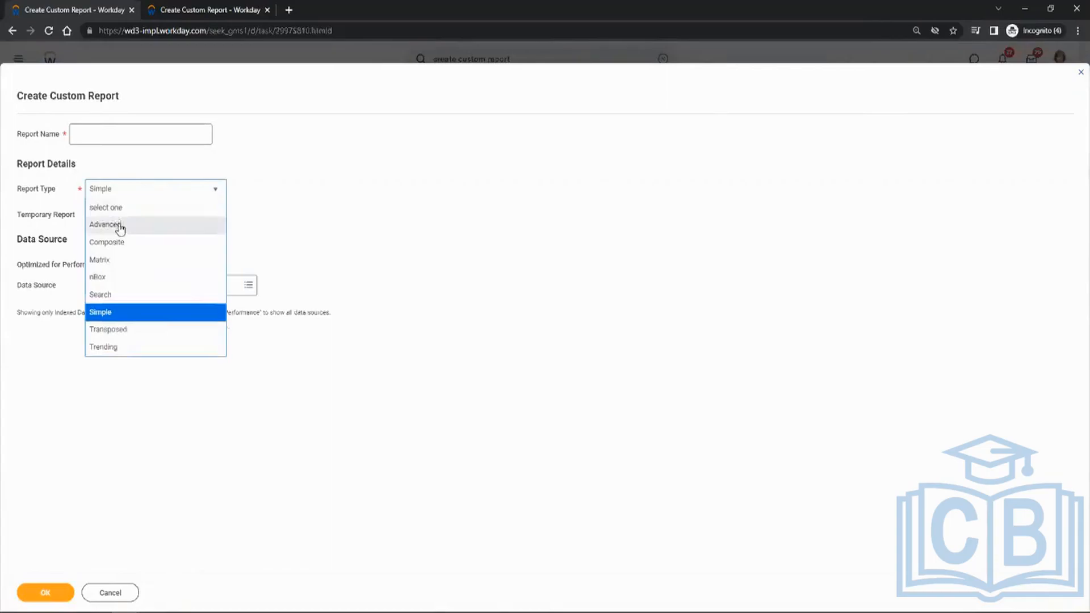
click(120, 226)
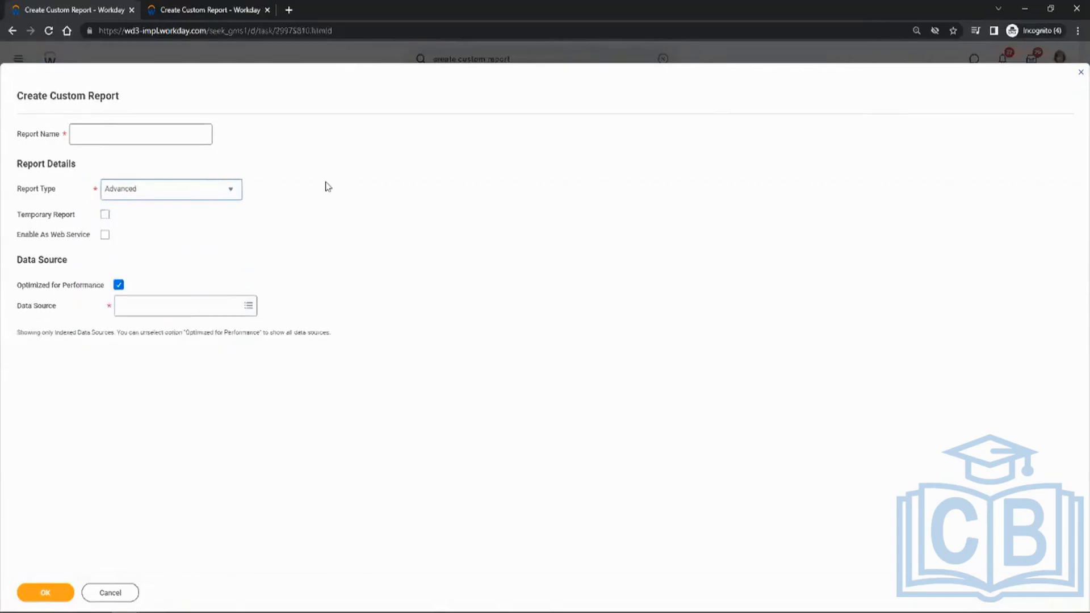
- Name the new advanced report CR_Test1
click(99, 137)
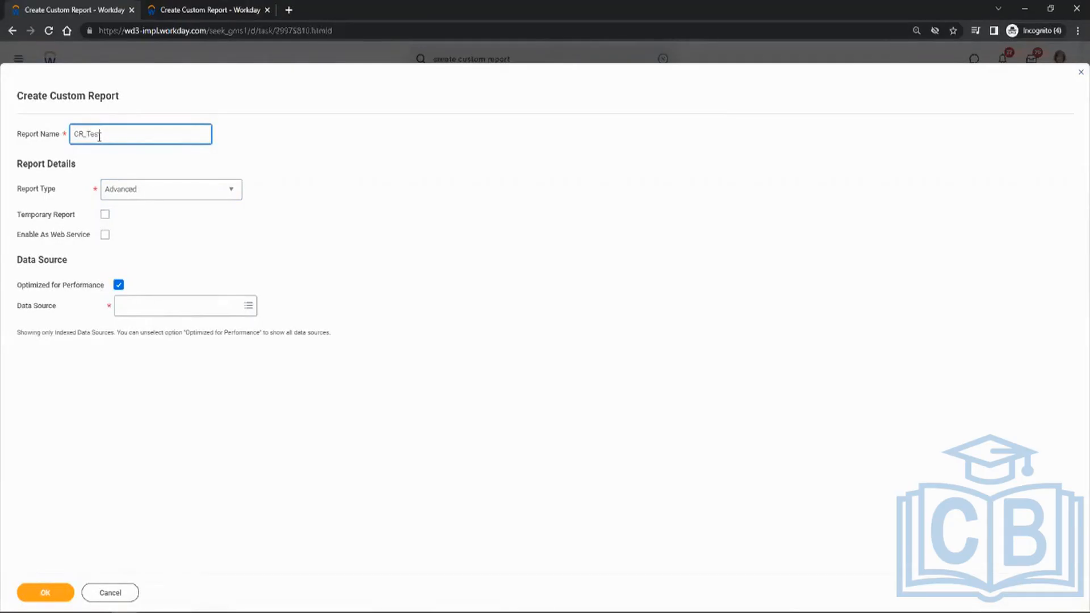
drag(16, 236, 114, 240)
click(94, 251)
click(113, 238)
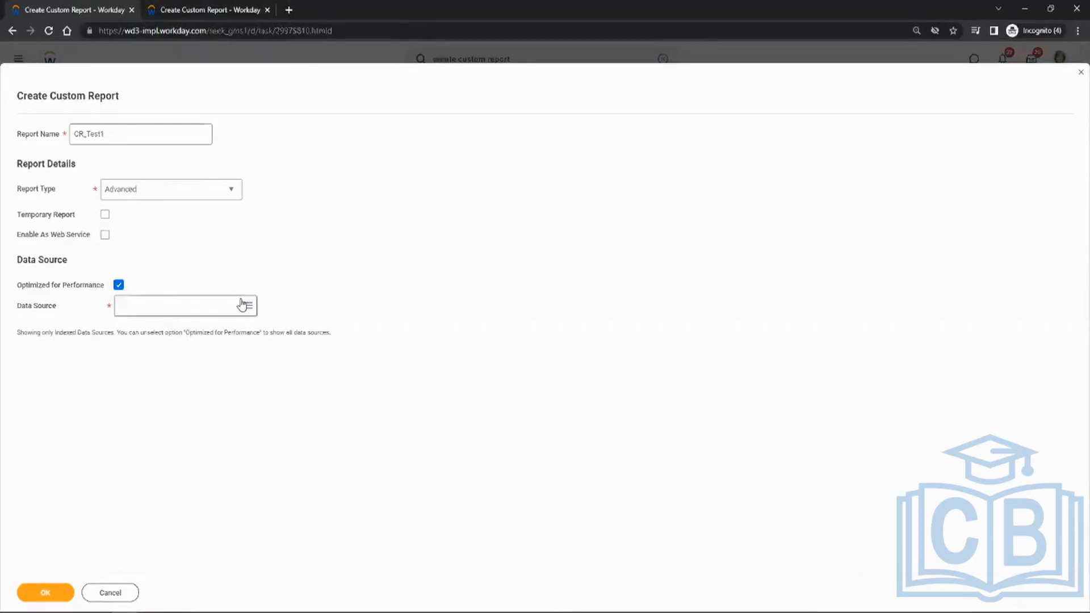
- Create the report with Optimized for Performance turned off and All Active and Terminated Workers as the data source
click(118, 285)
click(129, 306)
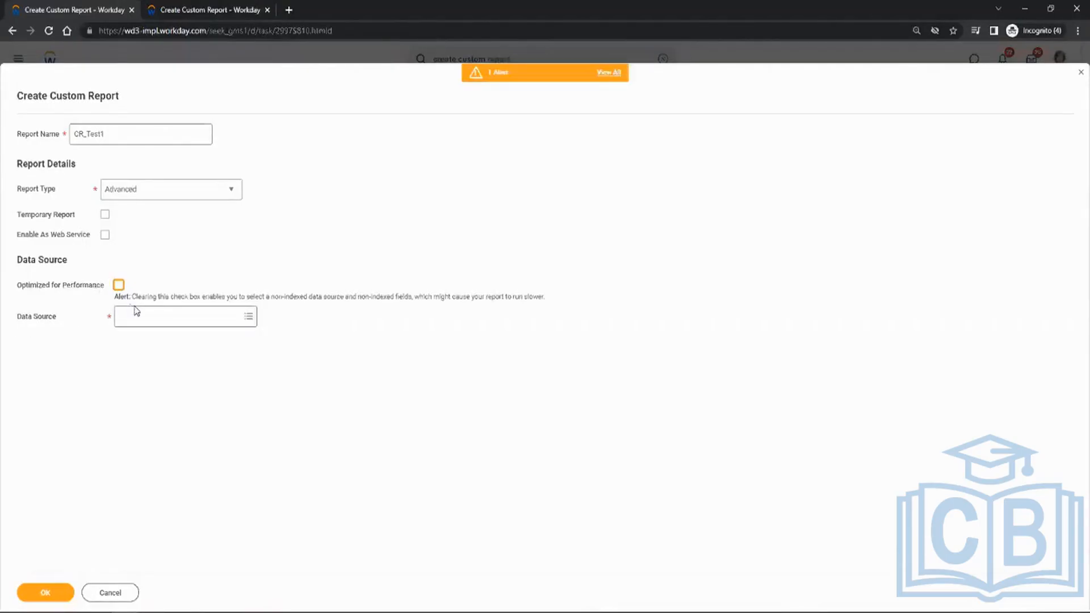
text(all)
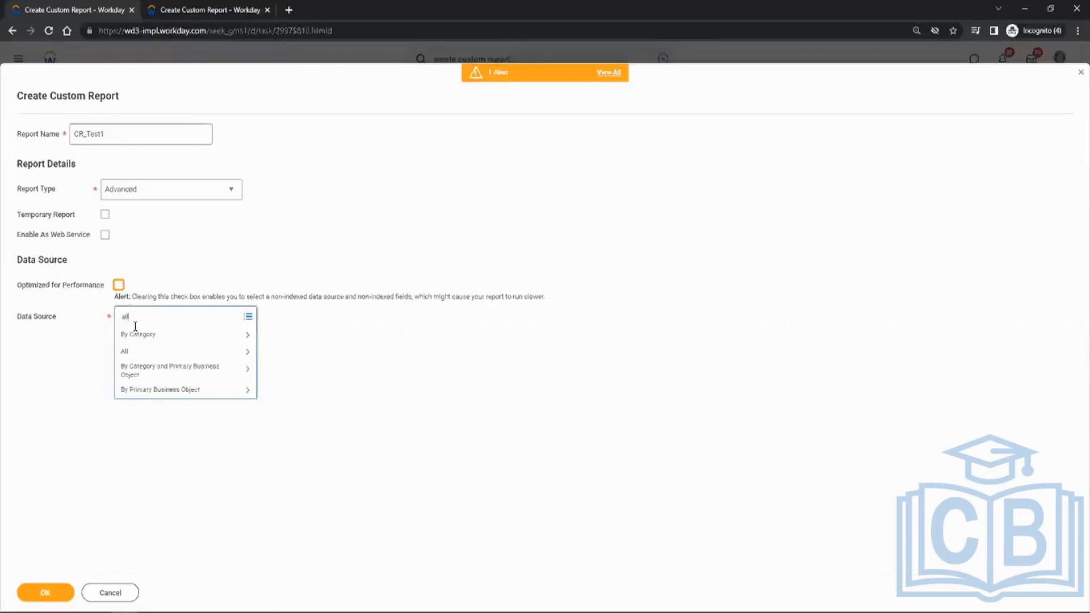
text( active and terminated Workers)
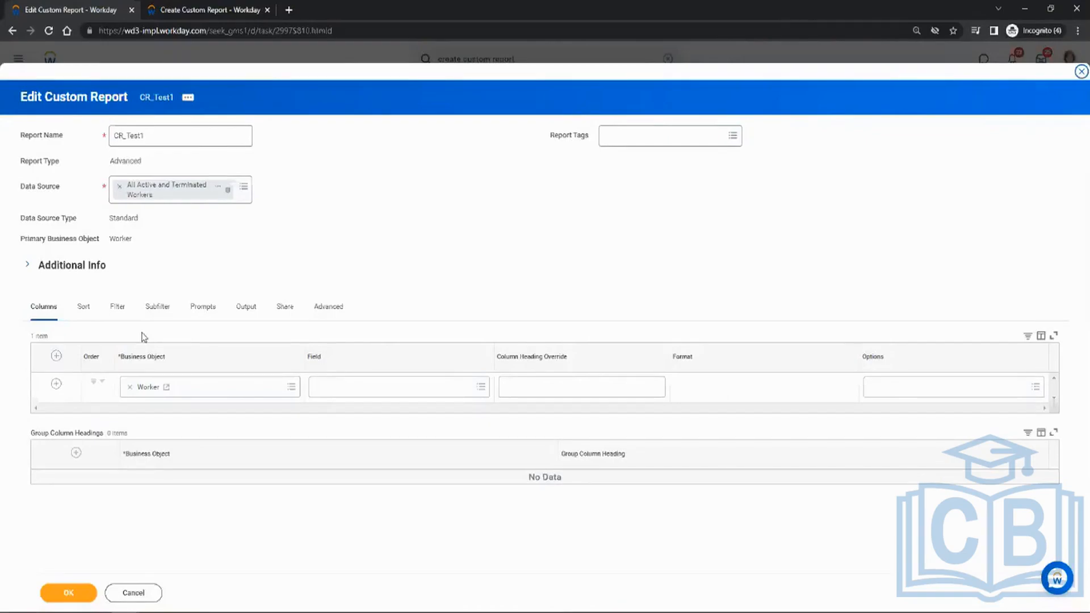
- Set the first report column to the Employee ID field of the Worker business object
click(190, 386)
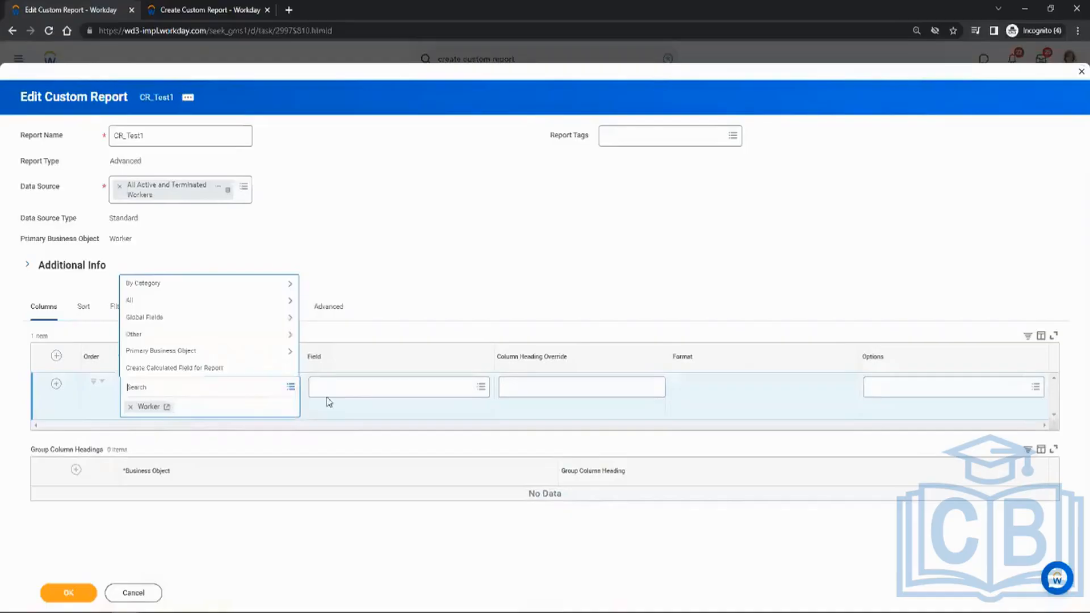
click(361, 392)
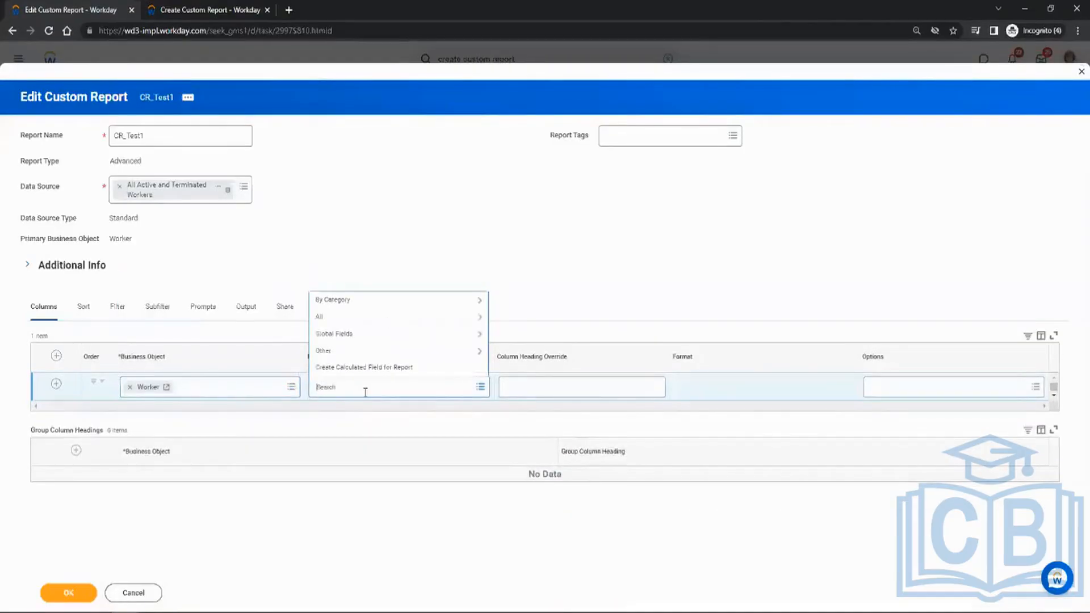
click(333, 239)
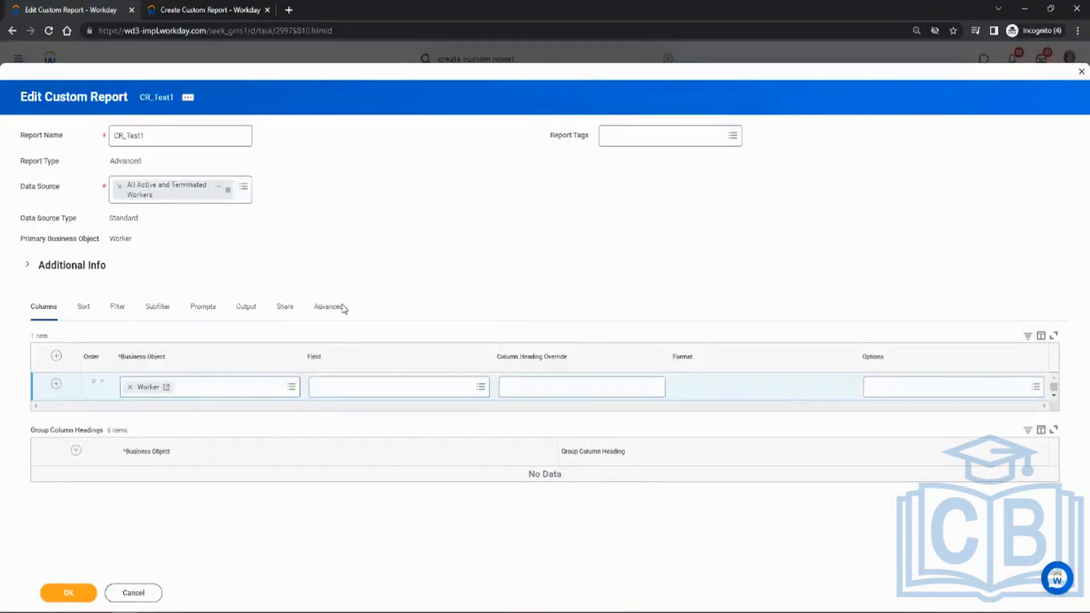
click(357, 391)
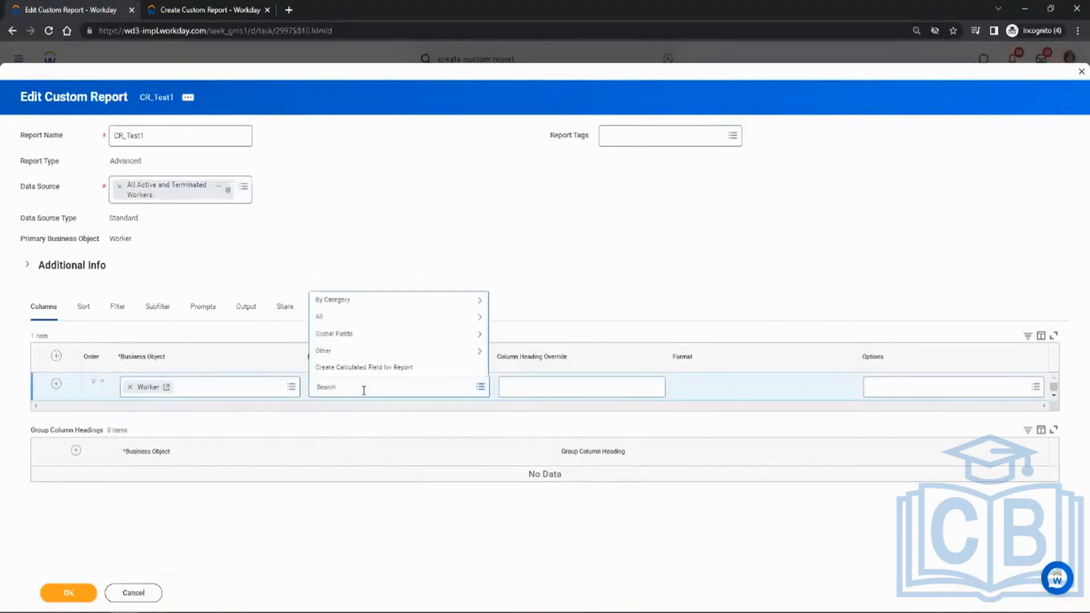
text(Employee id)
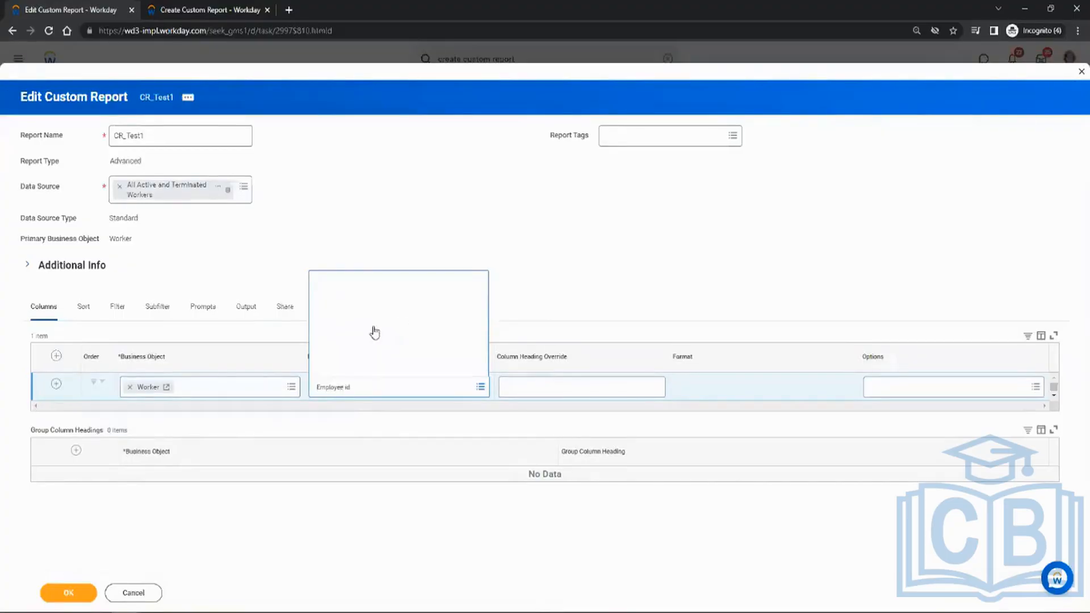
click(368, 333)
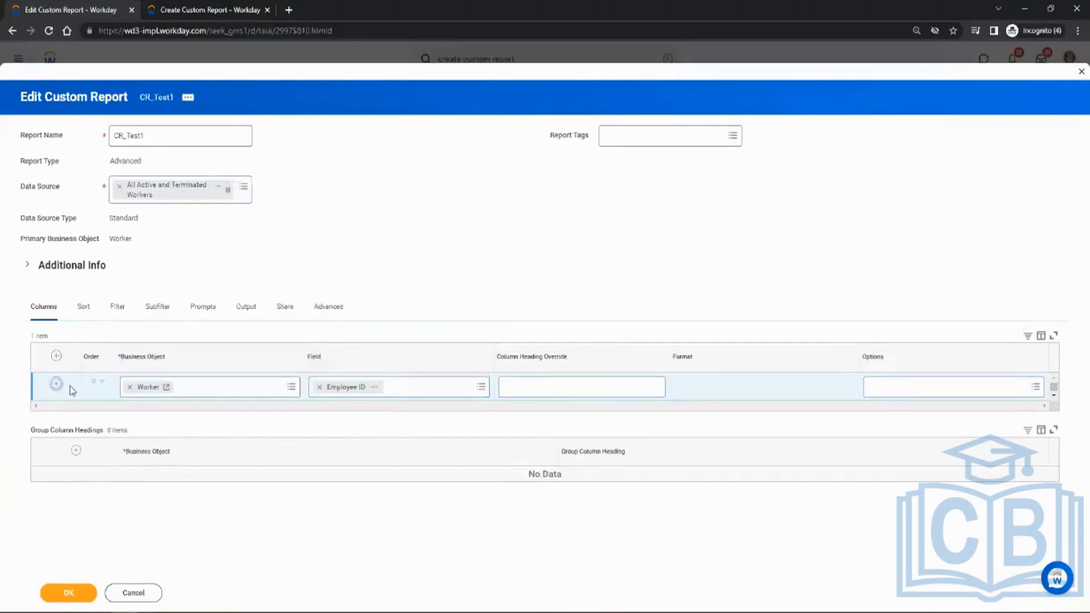
- Add a second Worker column to the report using the First Name field
click(49, 384)
click(339, 419)
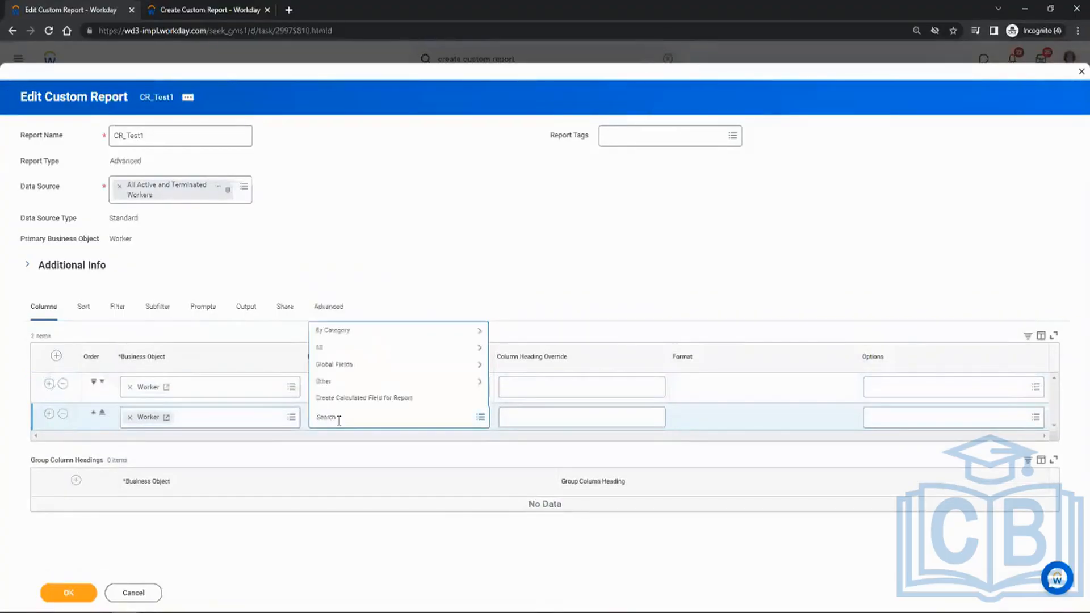
text(first name)
key(Return)
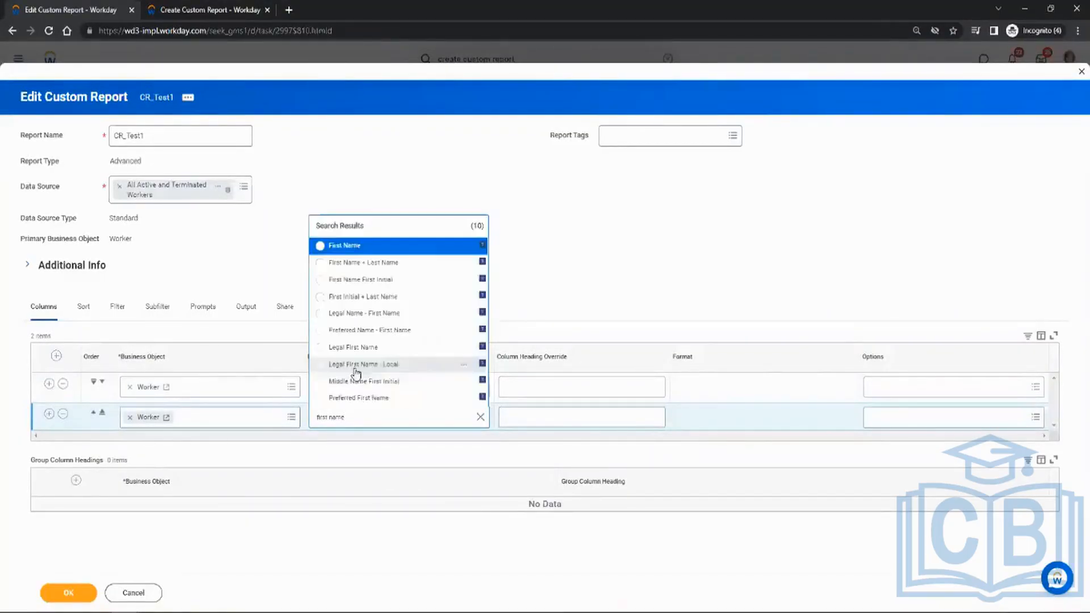
click(339, 247)
- Add a third Worker column to the report using the Last Name field
click(49, 413)
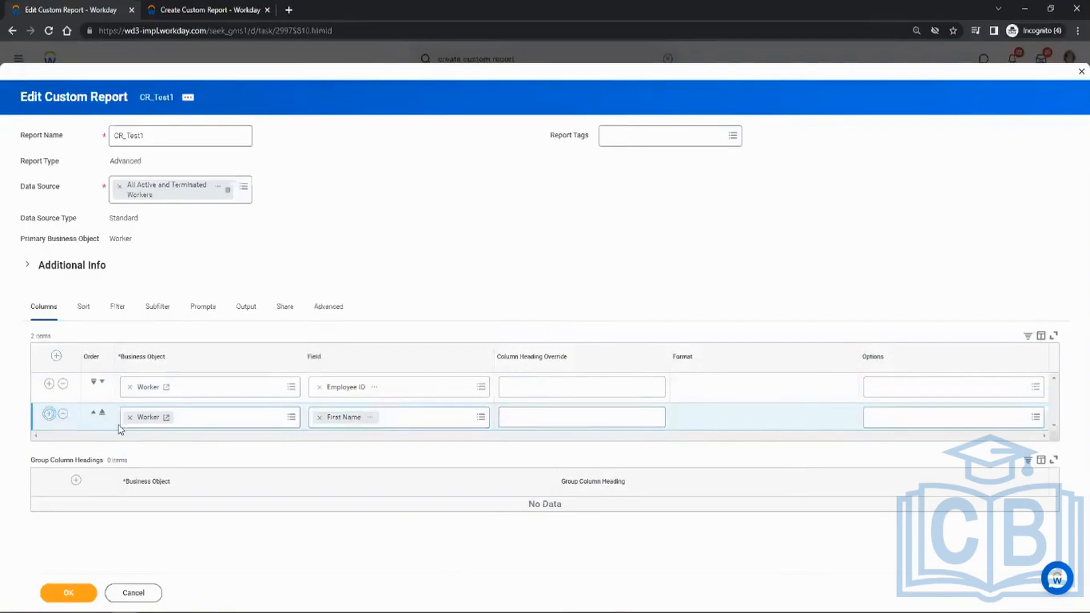
click(334, 446)
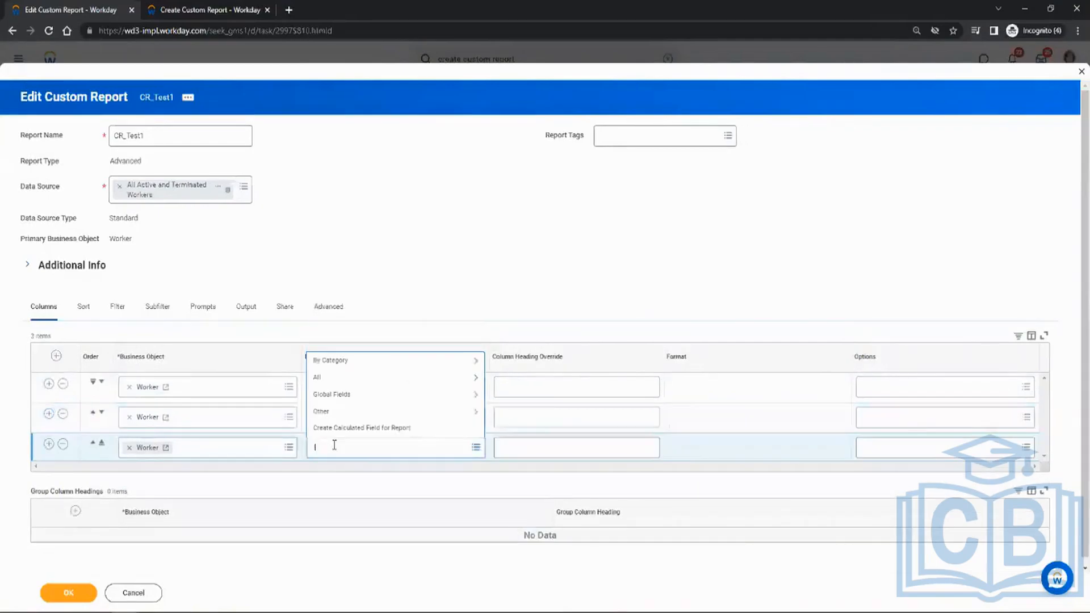
text(last name)
key(Return)
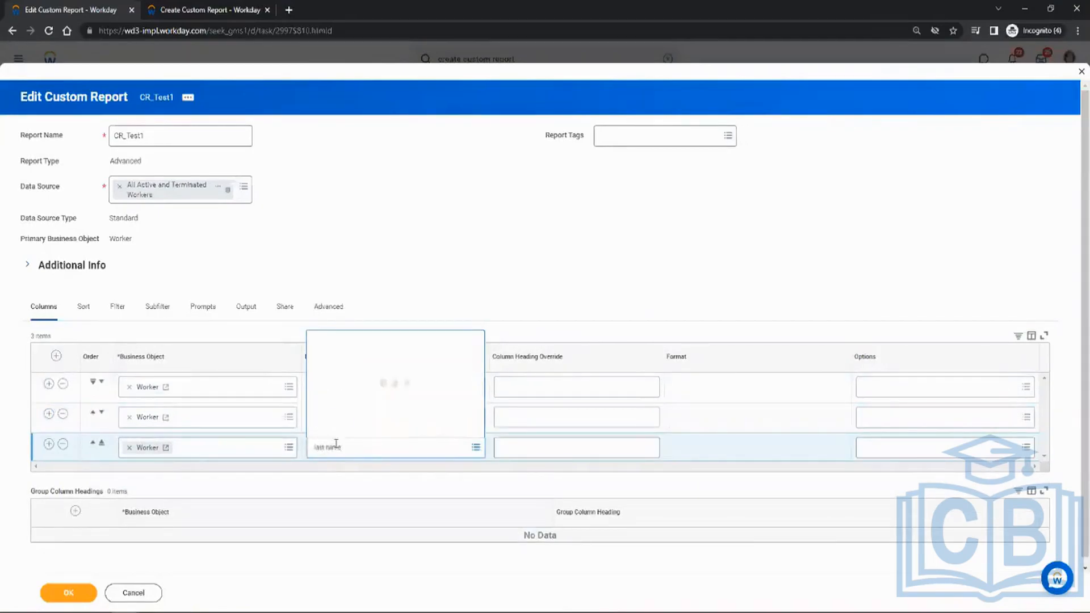
click(353, 235)
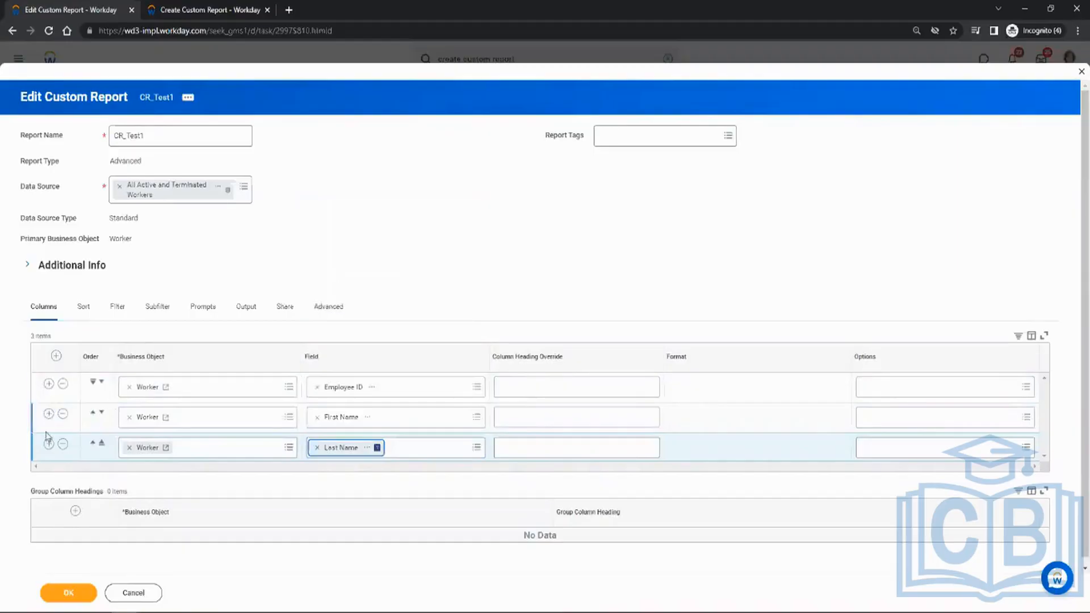
- Add a fourth Worker column to the report using the Cost Center field
click(49, 443)
click(344, 484)
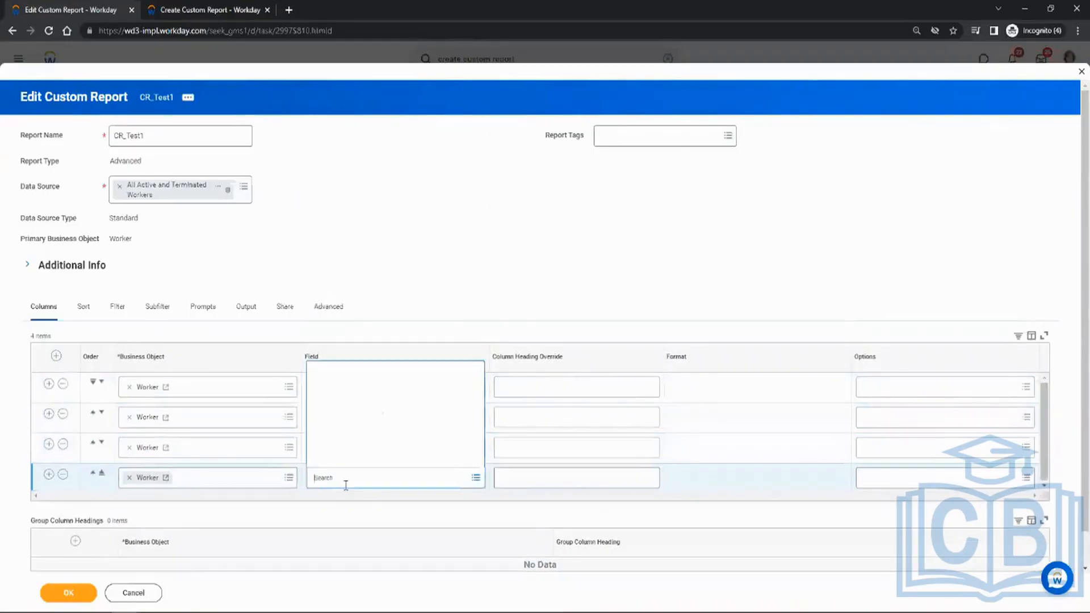
text(cost center)
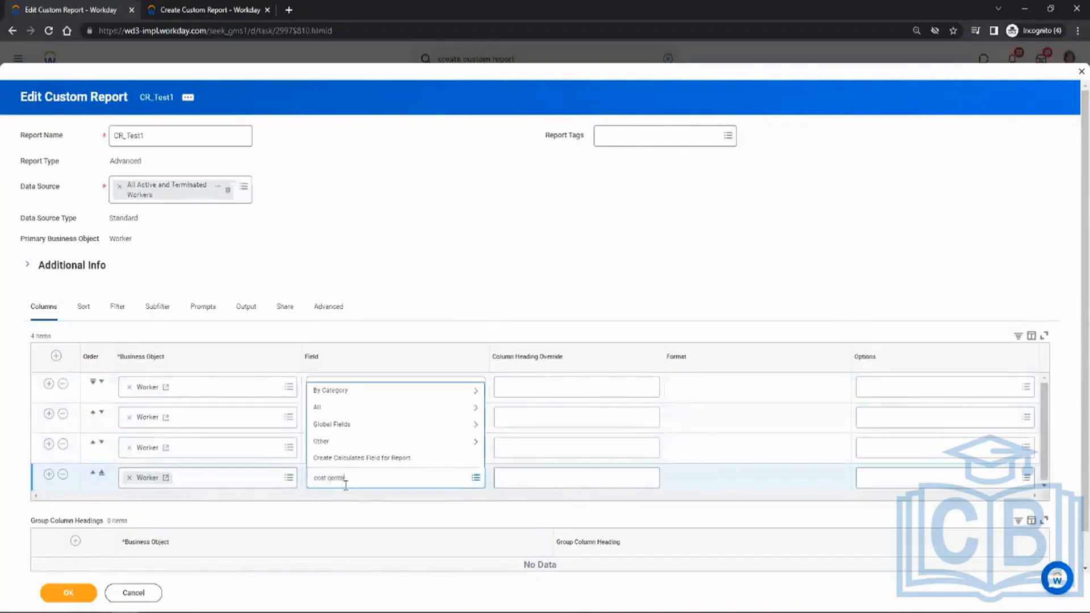
key(Return)
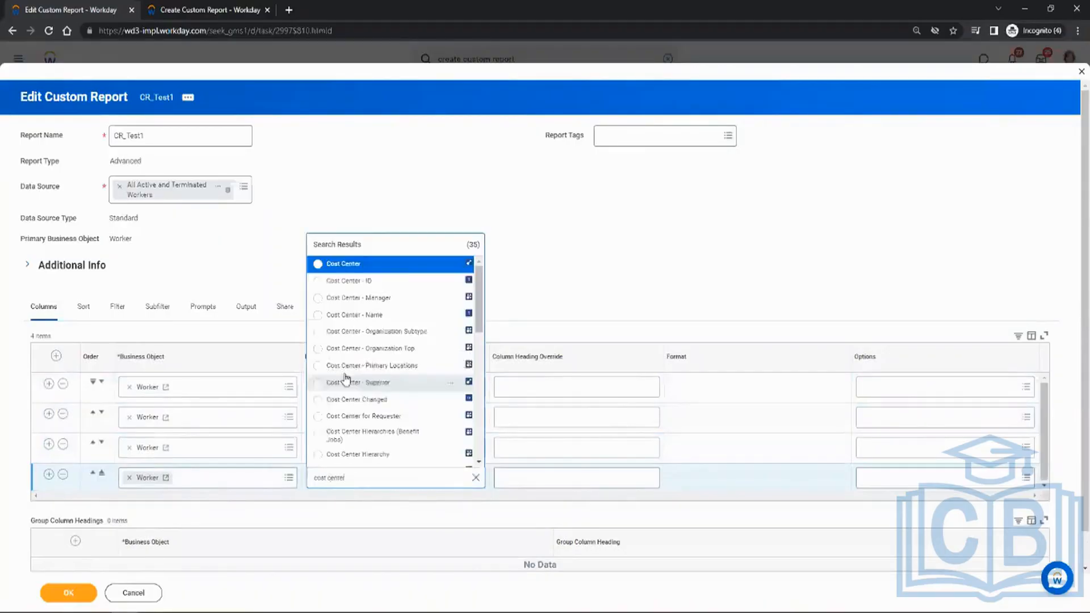
click(345, 264)
- Add a fifth Worker column to the report using the Location field
click(49, 474)
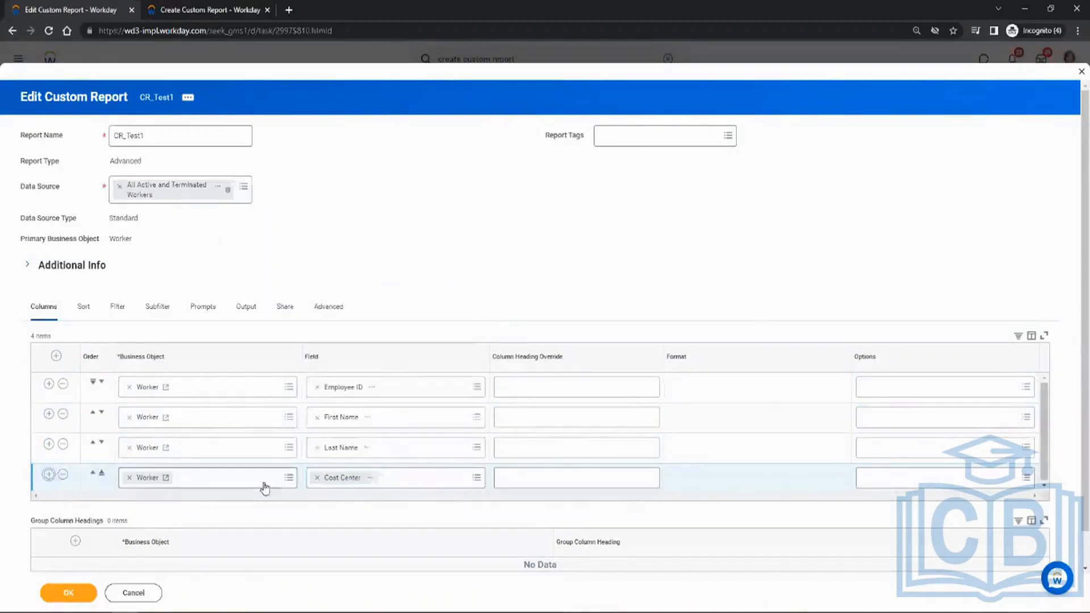
click(334, 508)
text(location)
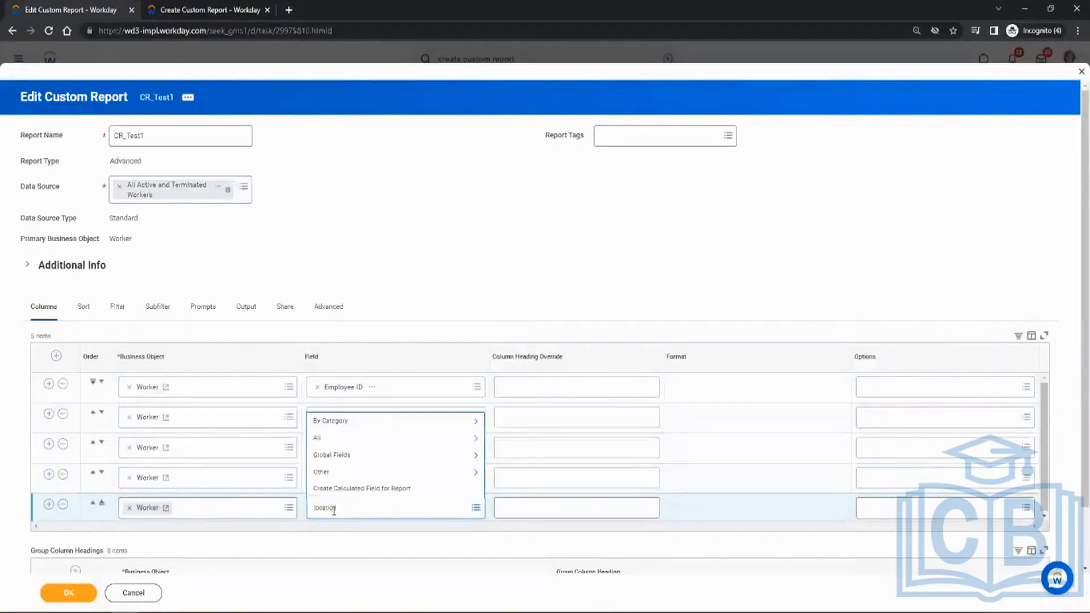
key(Return)
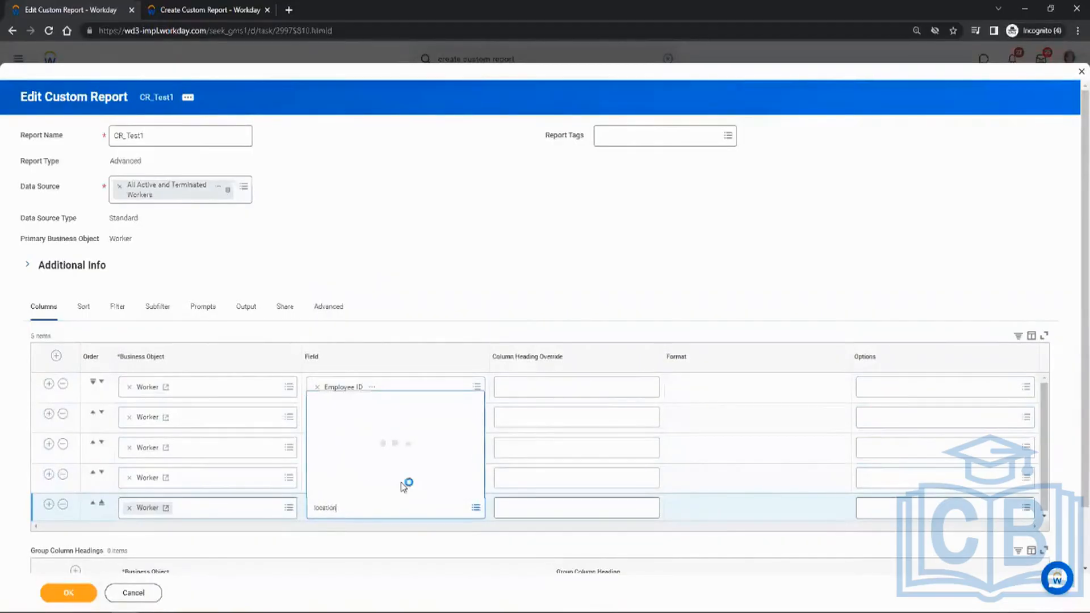
click(343, 294)
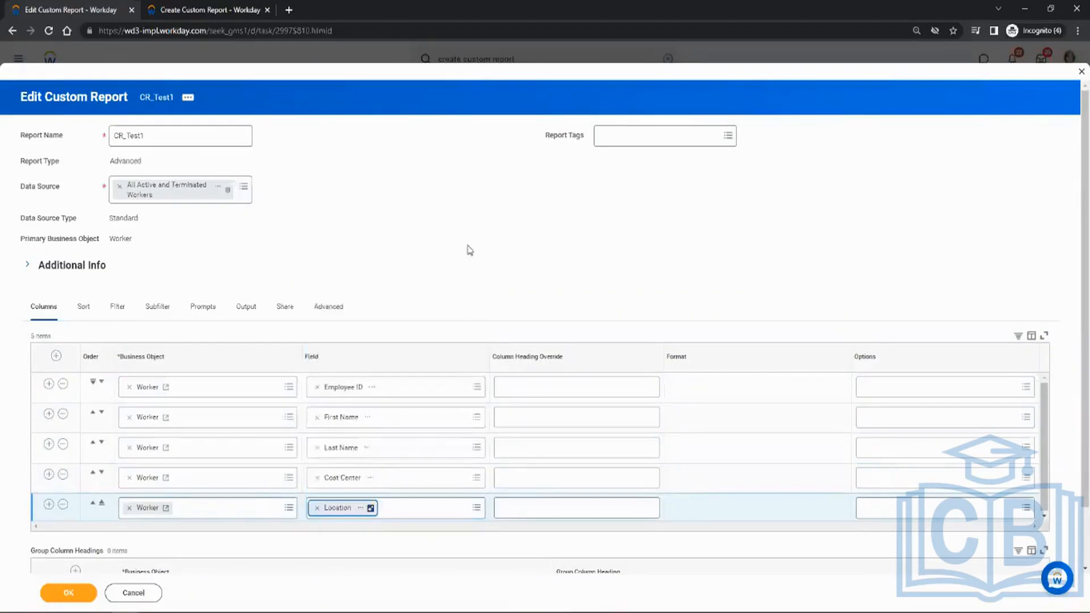
- Add a sort condition to the report on the Employee ID field
click(84, 307)
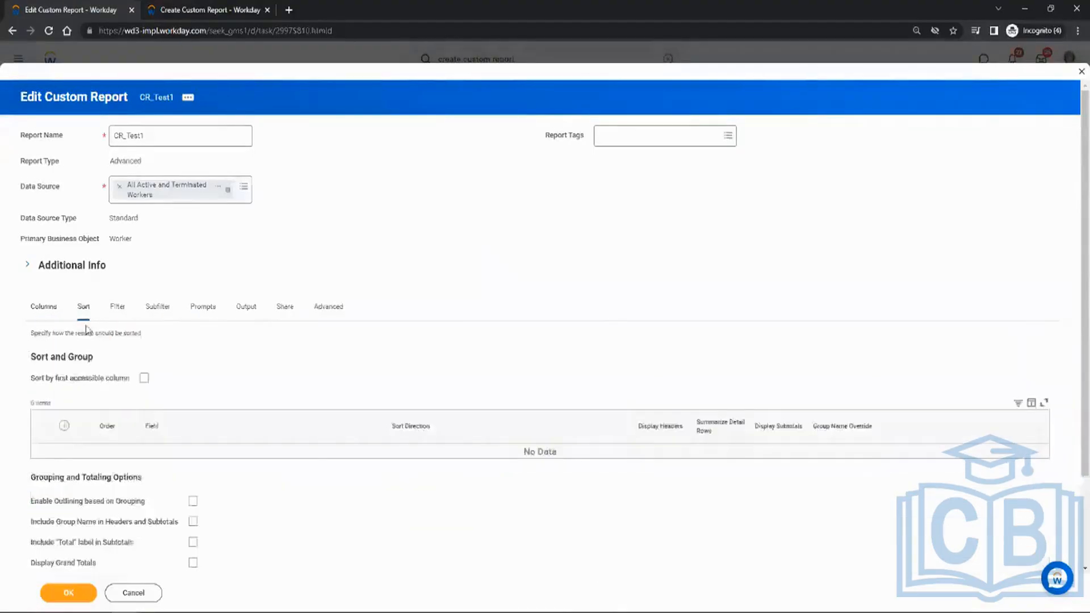
click(63, 426)
click(224, 457)
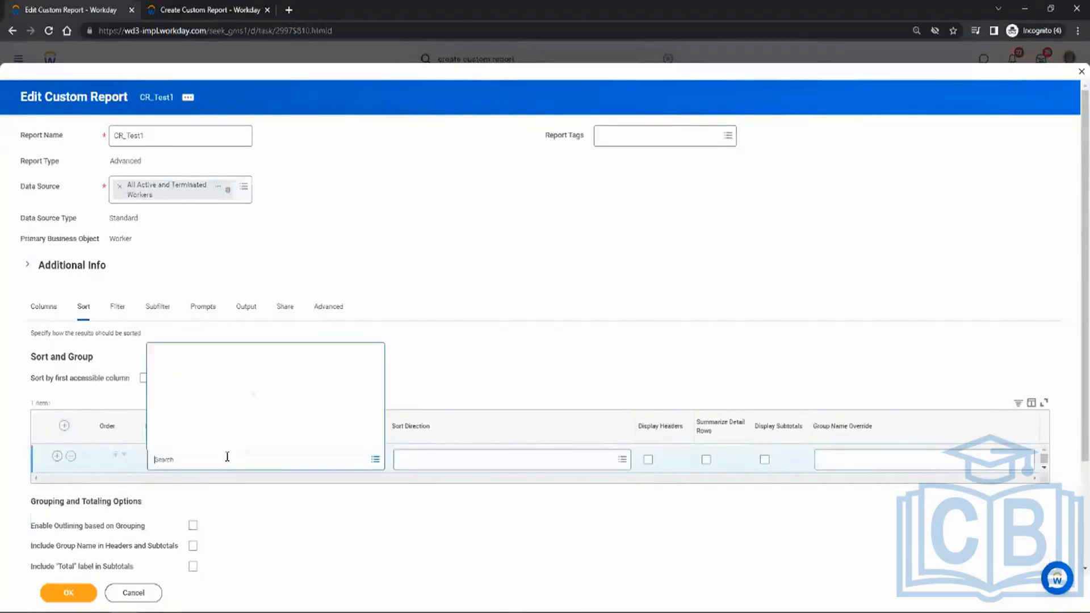
click(212, 356)
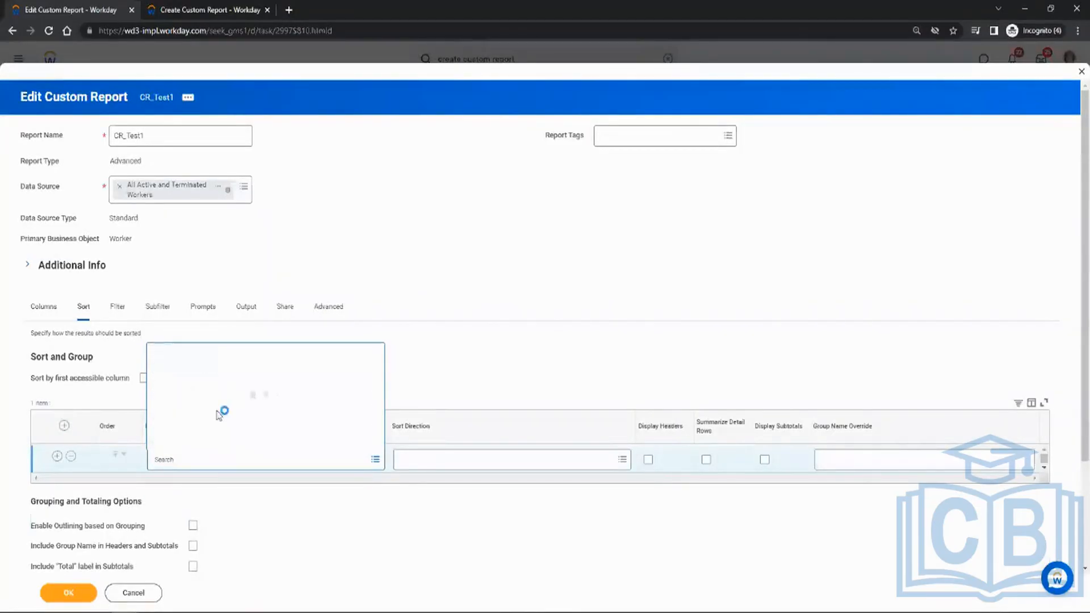
click(193, 389)
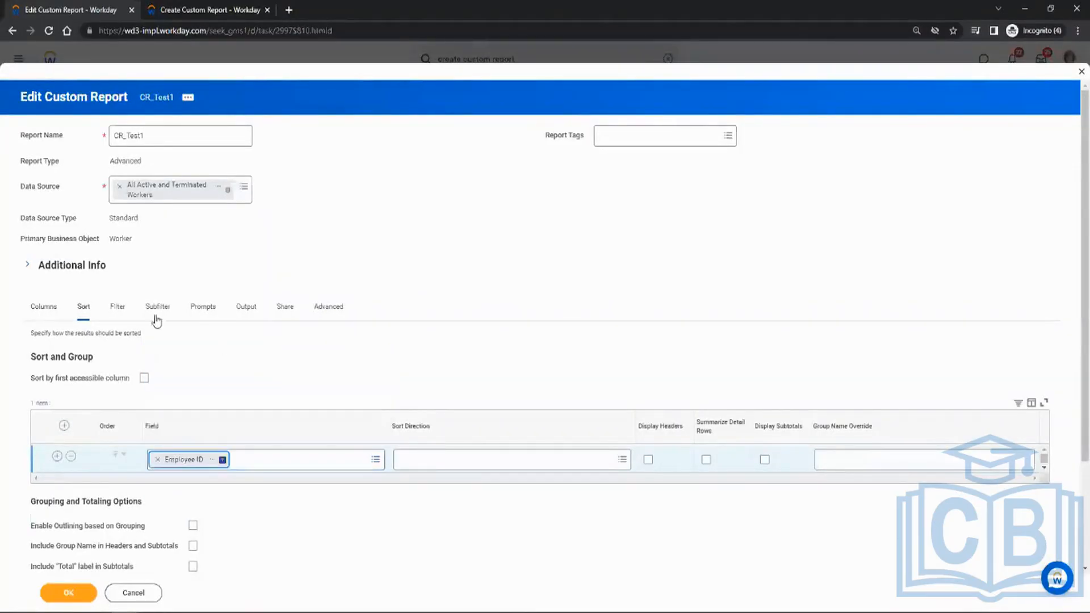
- Add an instance filter on the Location field using the "in the selection list" operator
click(117, 307)
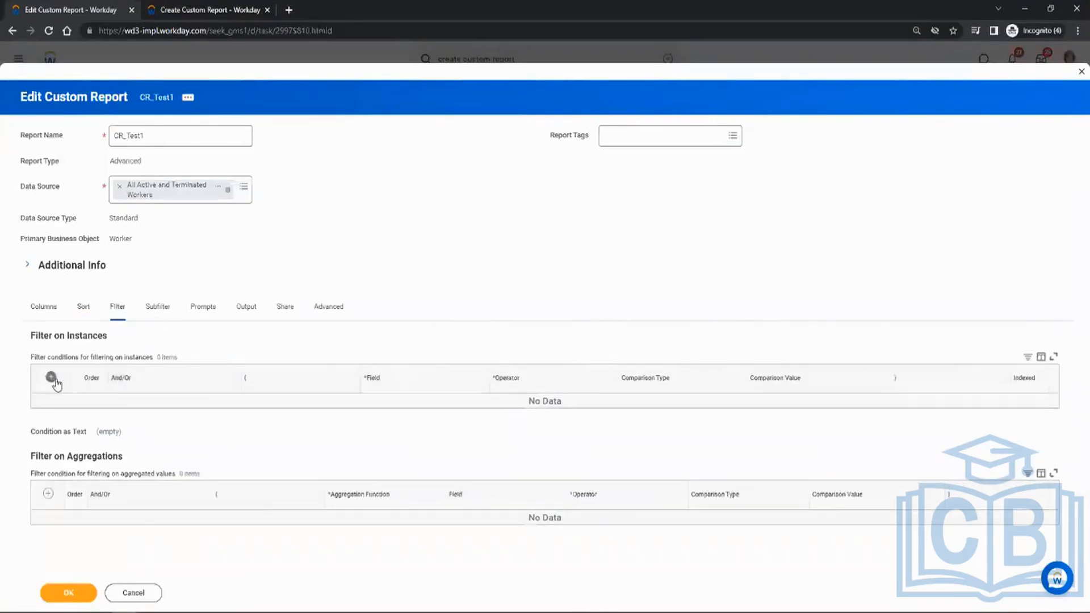
click(51, 377)
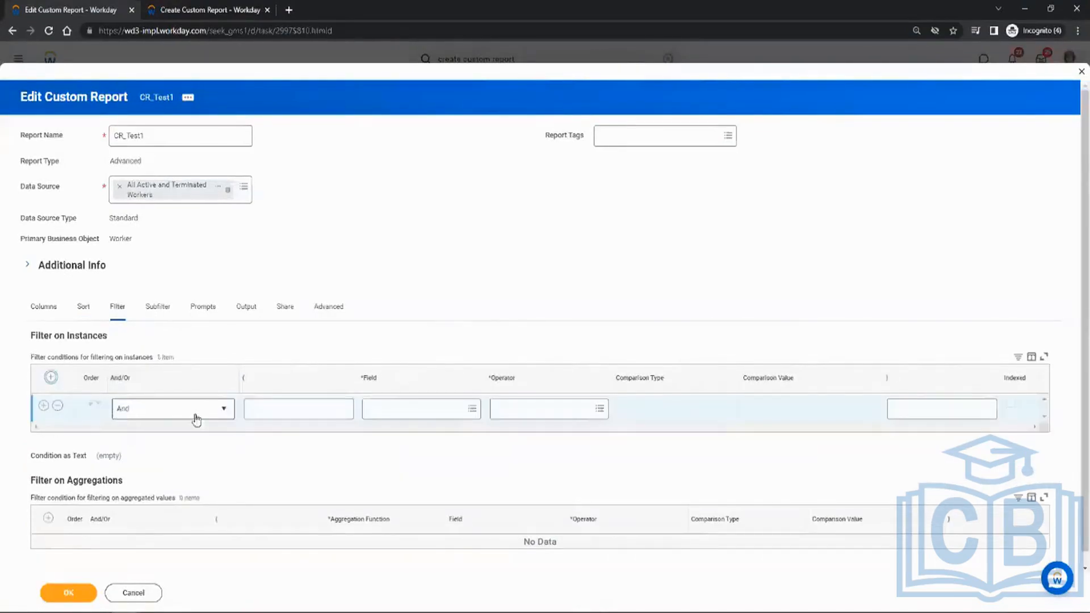
click(398, 410)
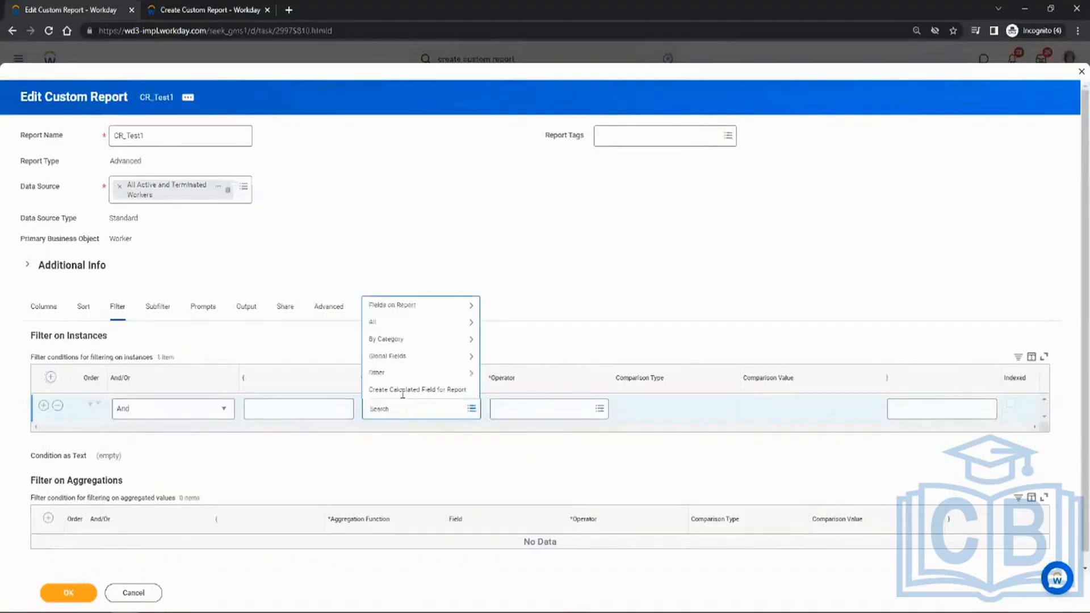
click(407, 317)
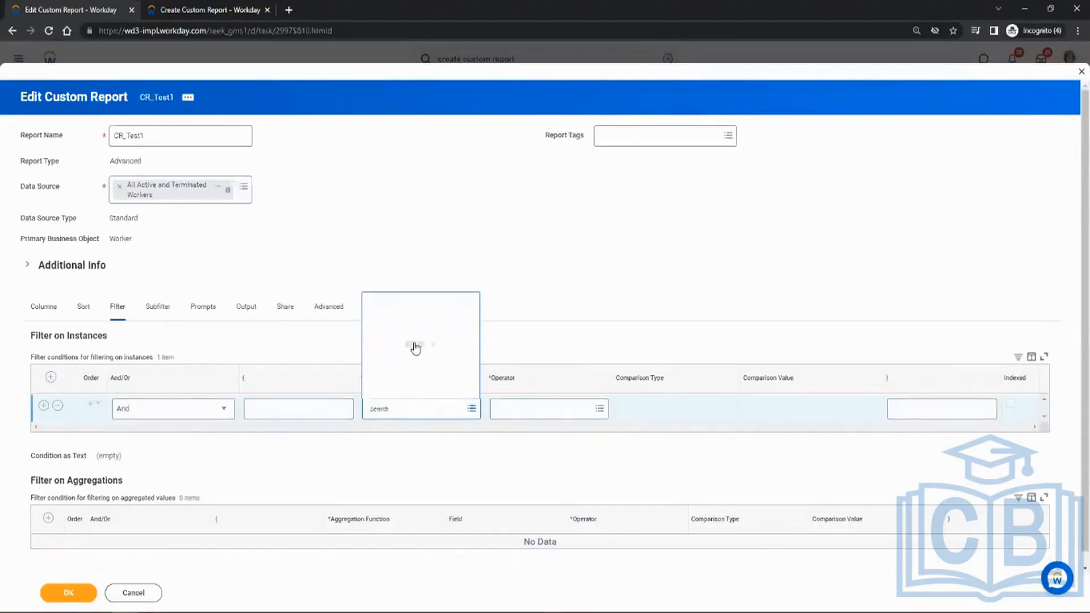
click(395, 390)
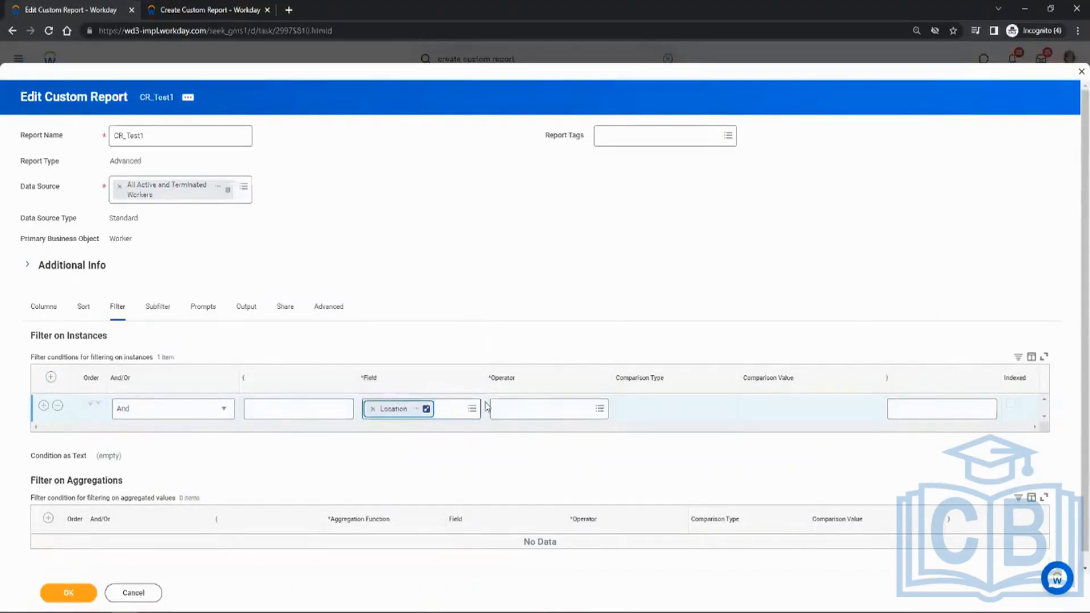
click(549, 409)
click(537, 372)
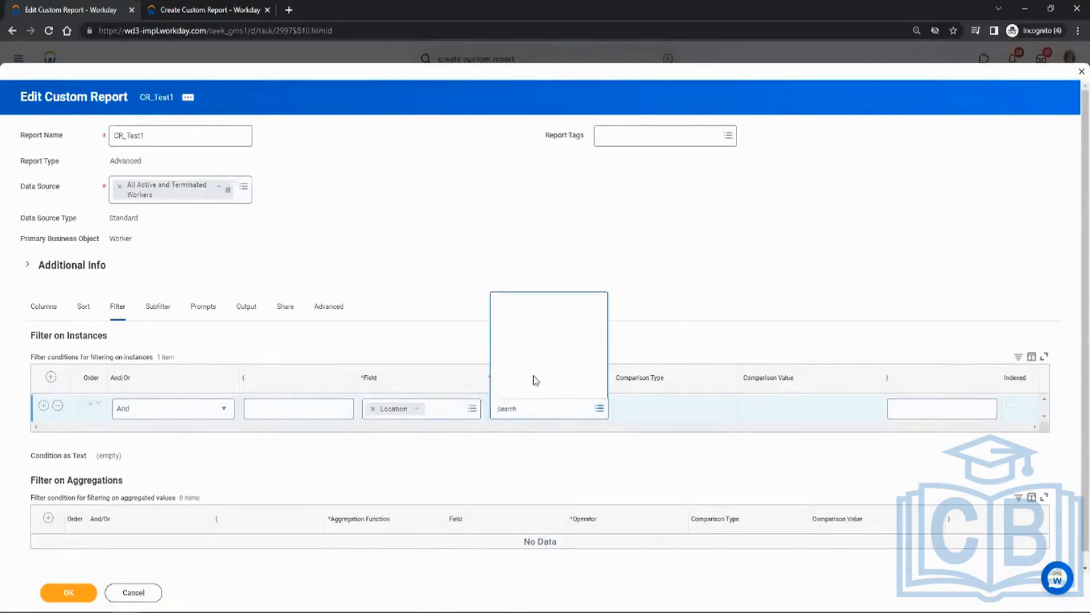
click(531, 338)
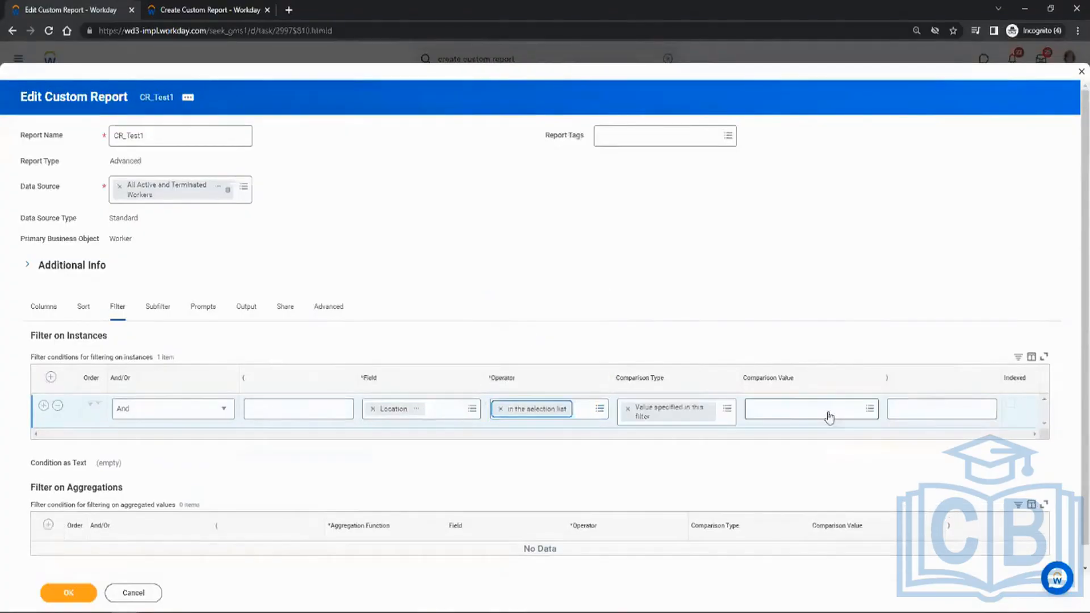
- Set the Location filter's comparison values to Adelaide, Amsterdam, Athens, Auckland, Baltimore and Barcelona
click(813, 415)
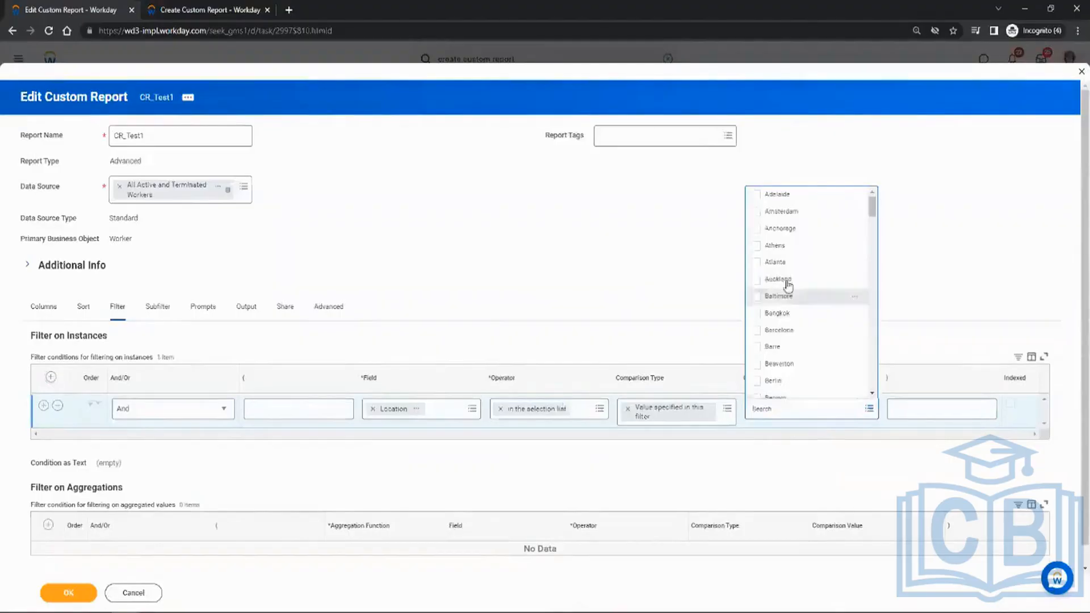
click(778, 195)
click(781, 211)
click(775, 246)
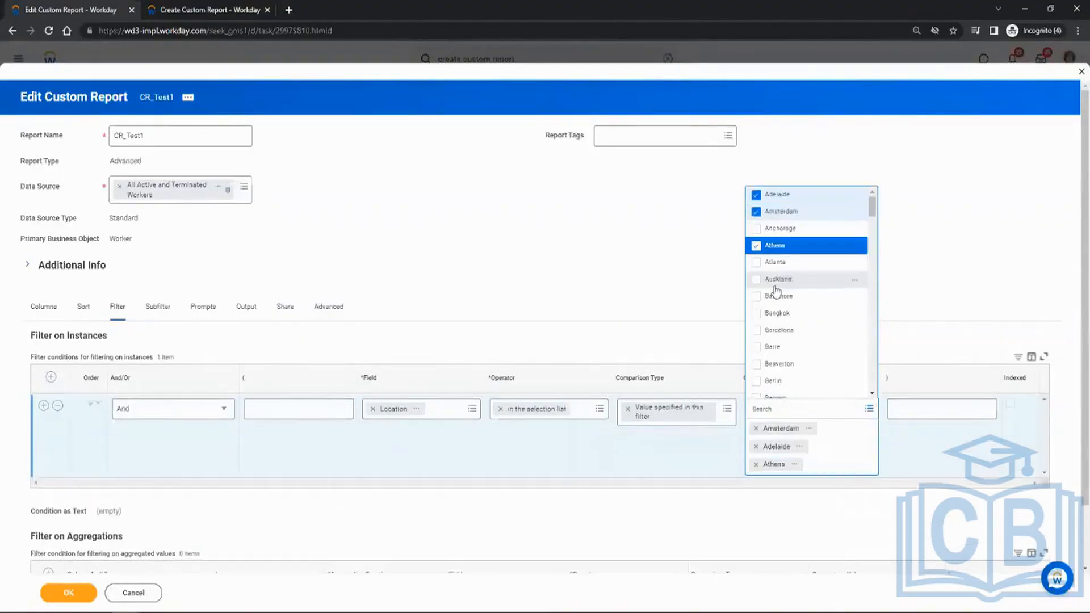
click(778, 279)
click(778, 295)
click(772, 334)
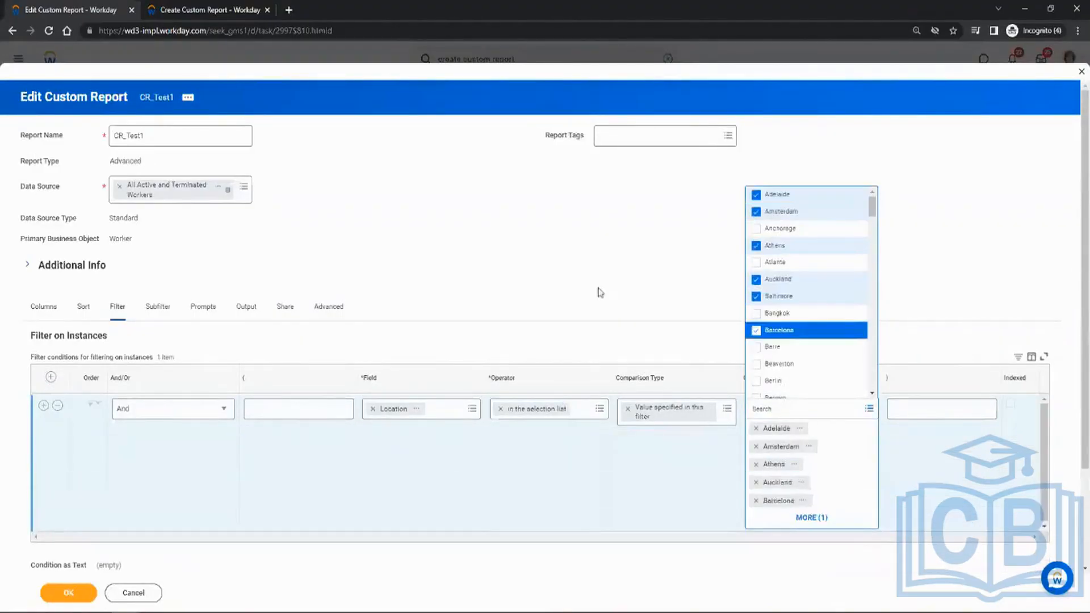
- Save the CR_Test1 report definition and run the report to review its rows
click(66, 595)
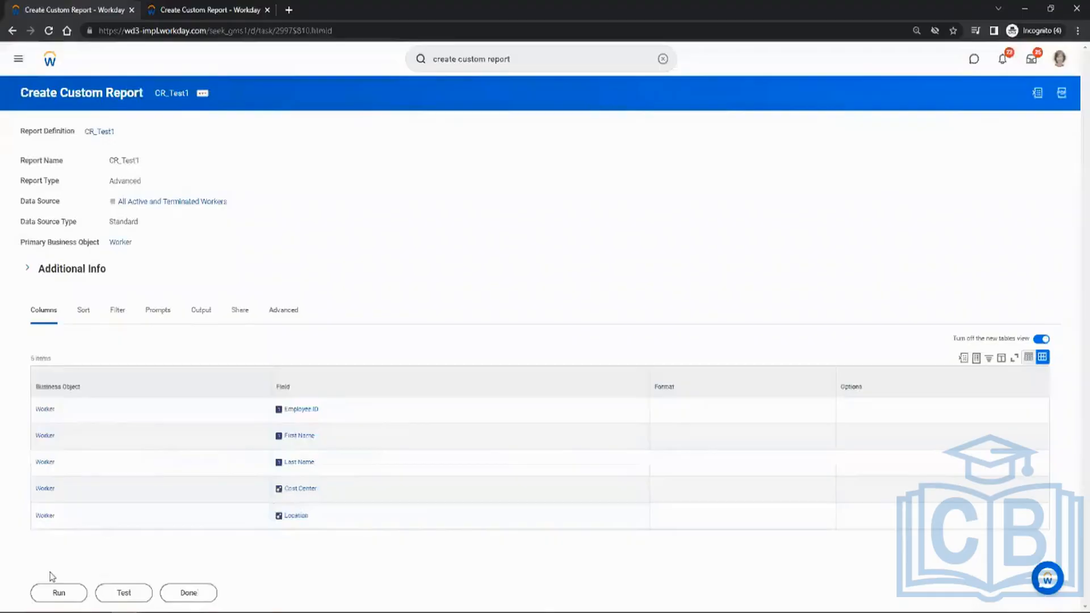
click(59, 592)
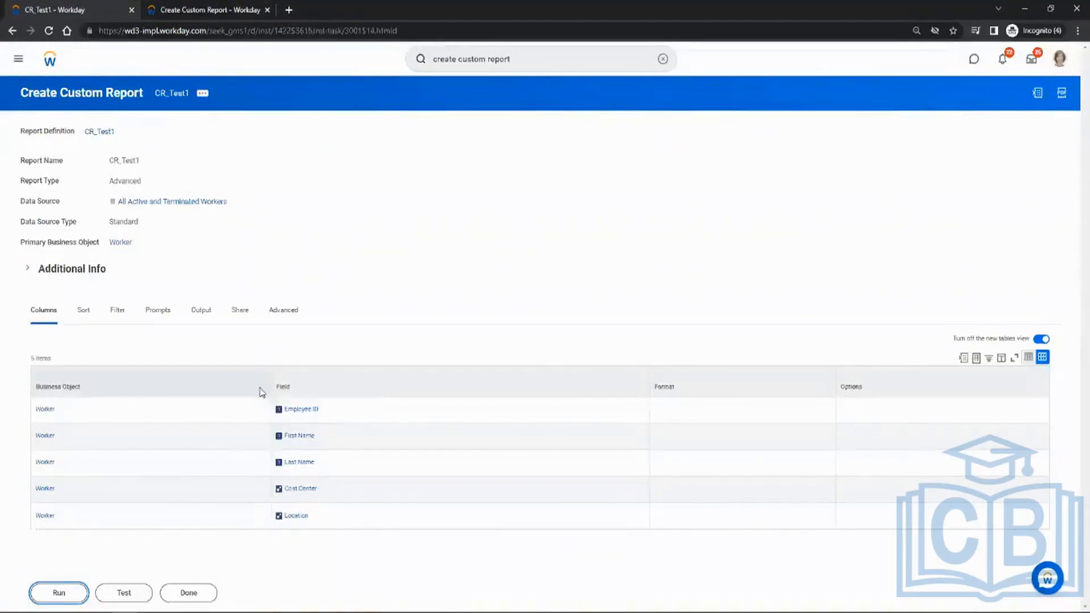
scroll(499, 320, down, 2)
scroll(503, 318, up, 3)
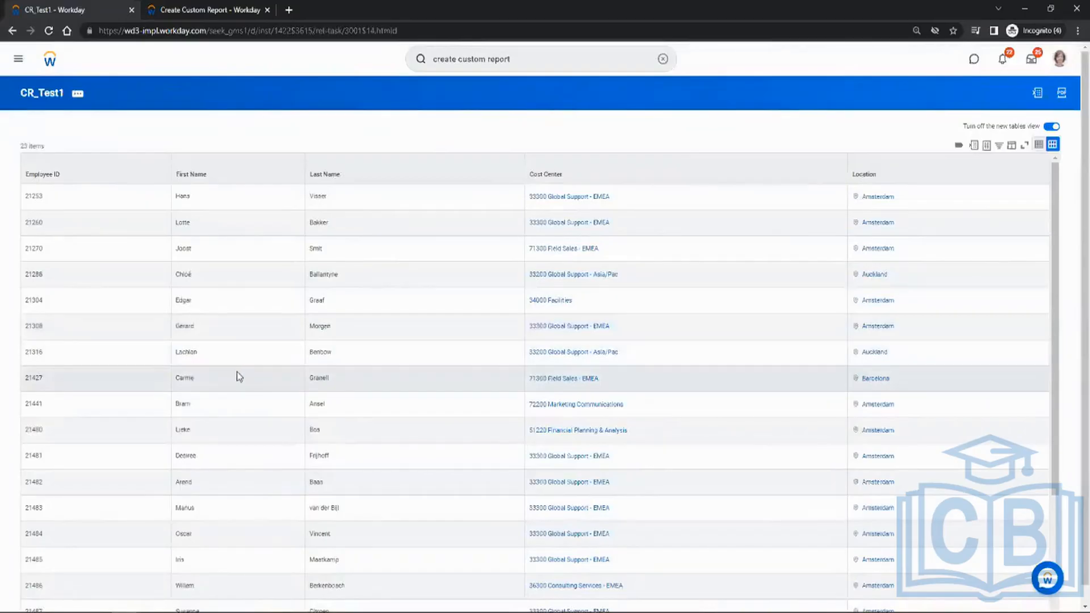
- Open the CR_Test1 report definition and examine its filter conditions and columns
click(39, 97)
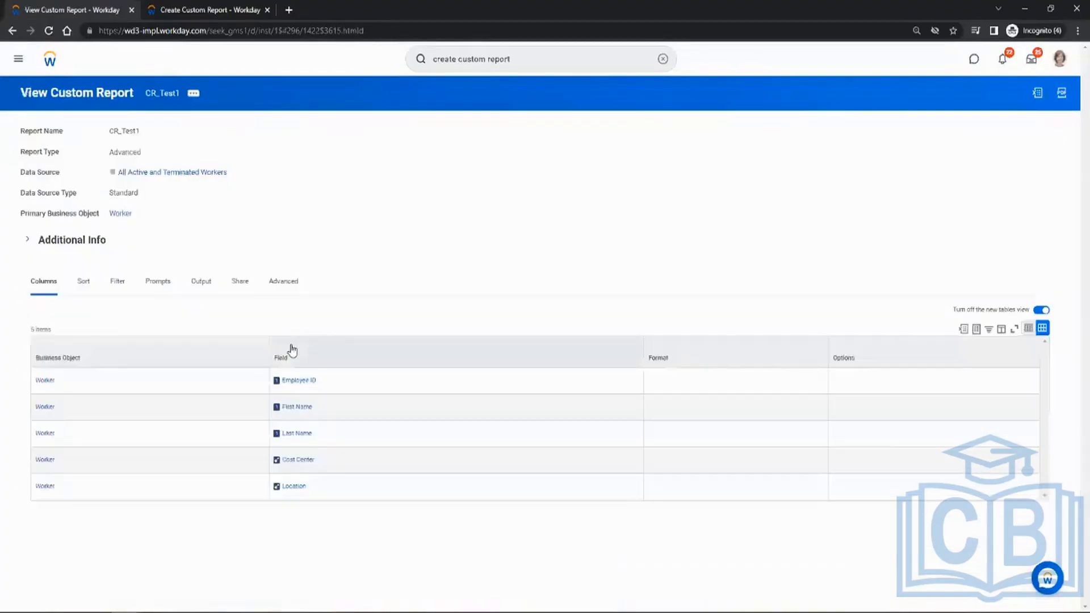
click(126, 287)
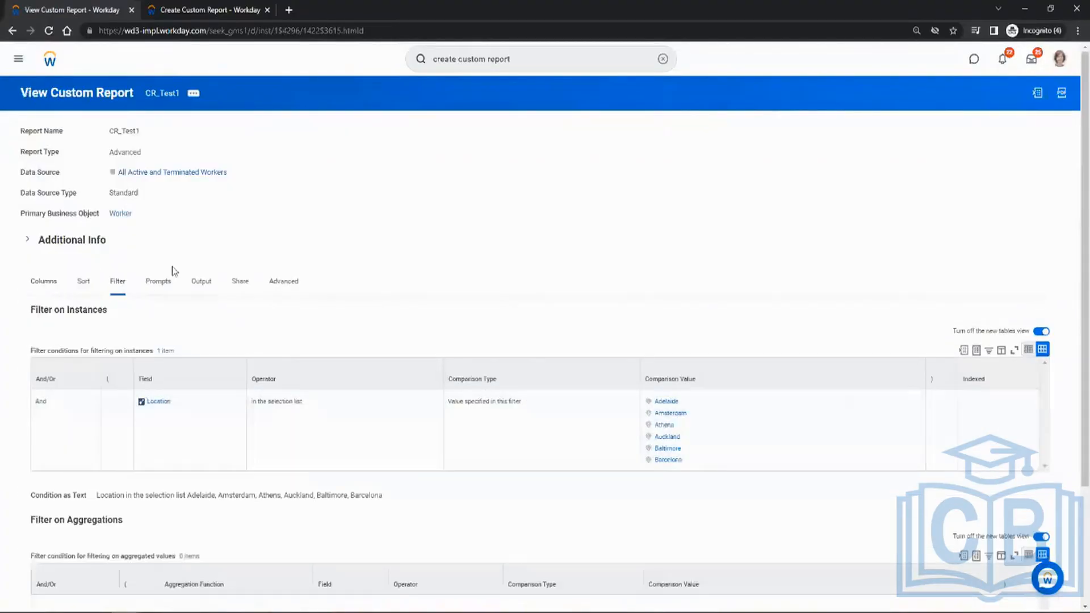
click(45, 283)
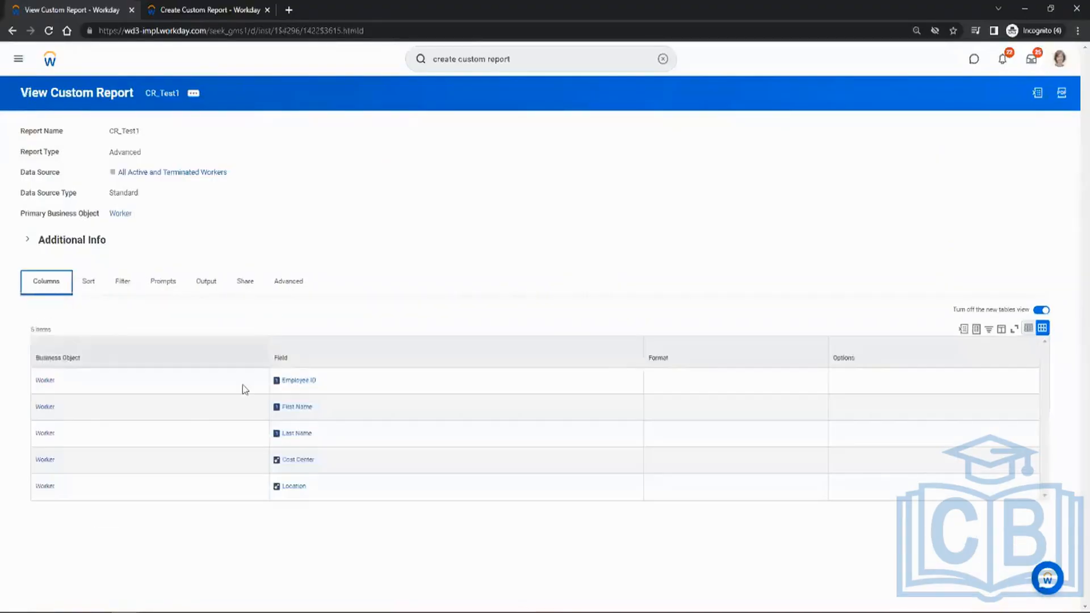
- Run CR_Test1 from its definition and also execute it in Test mode to compare the output
click(194, 95)
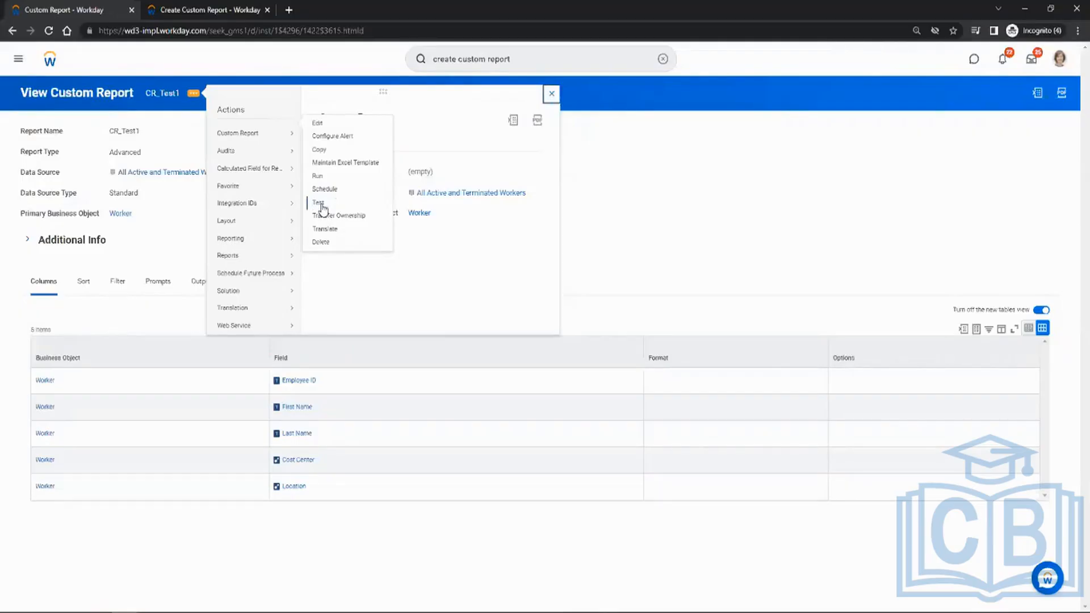
click(318, 177)
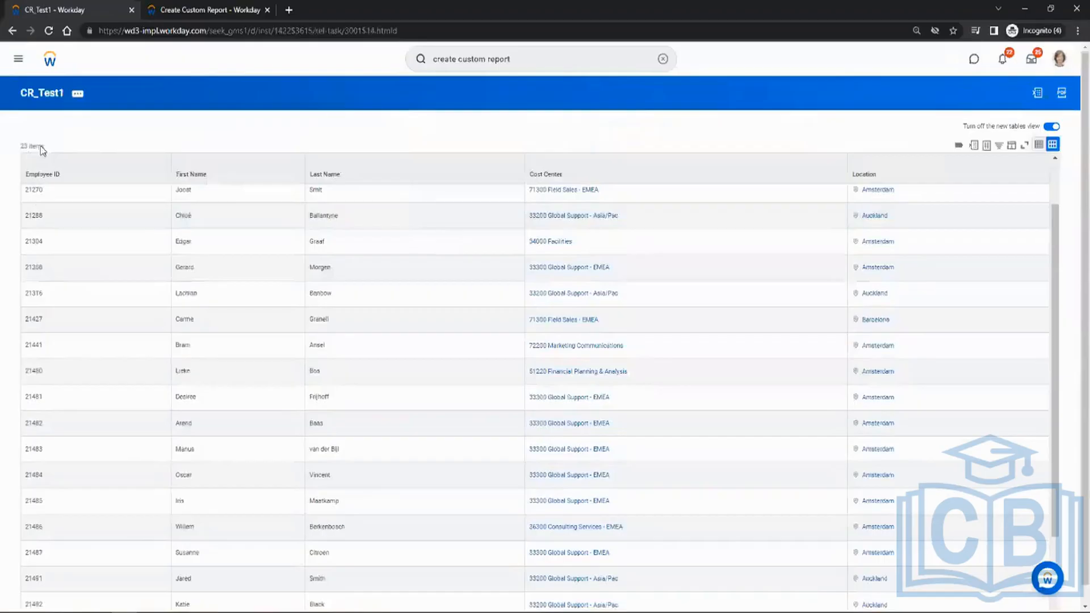
scroll(195, 278, up, 2)
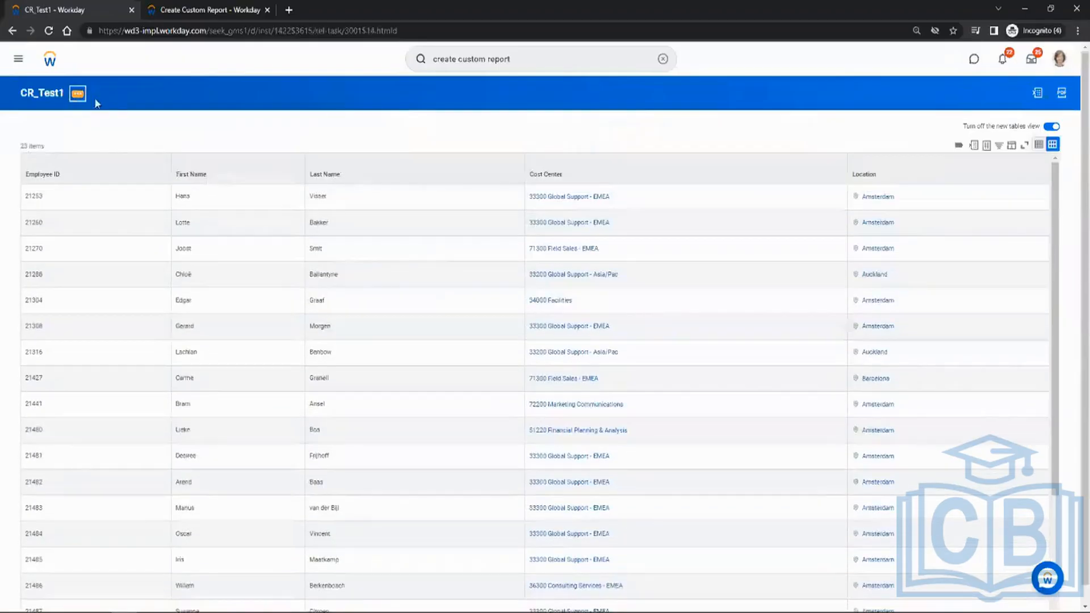
mouse_move(134, 133)
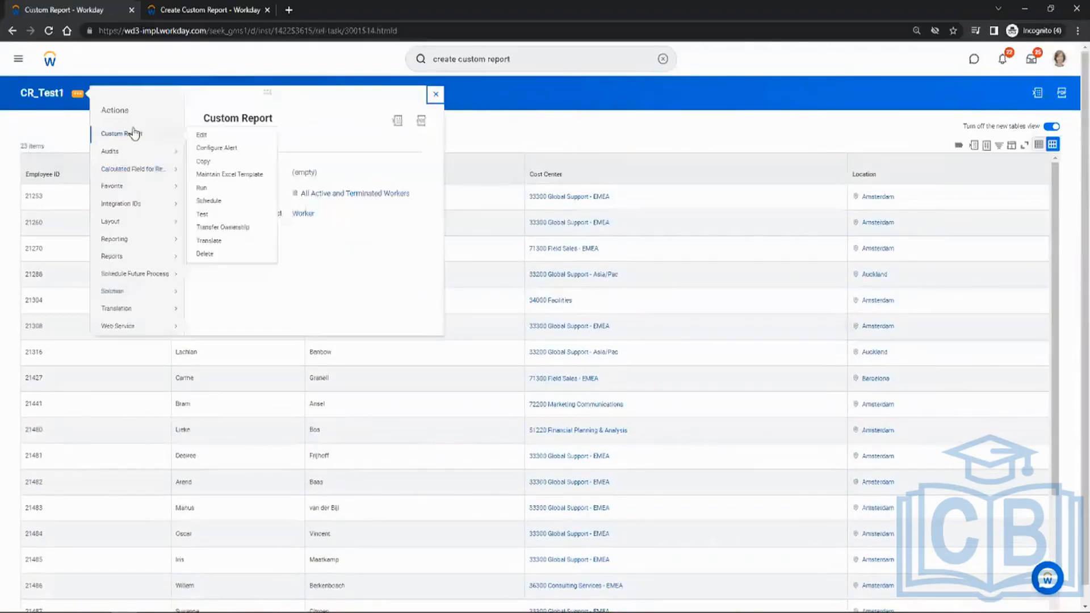
click(203, 215)
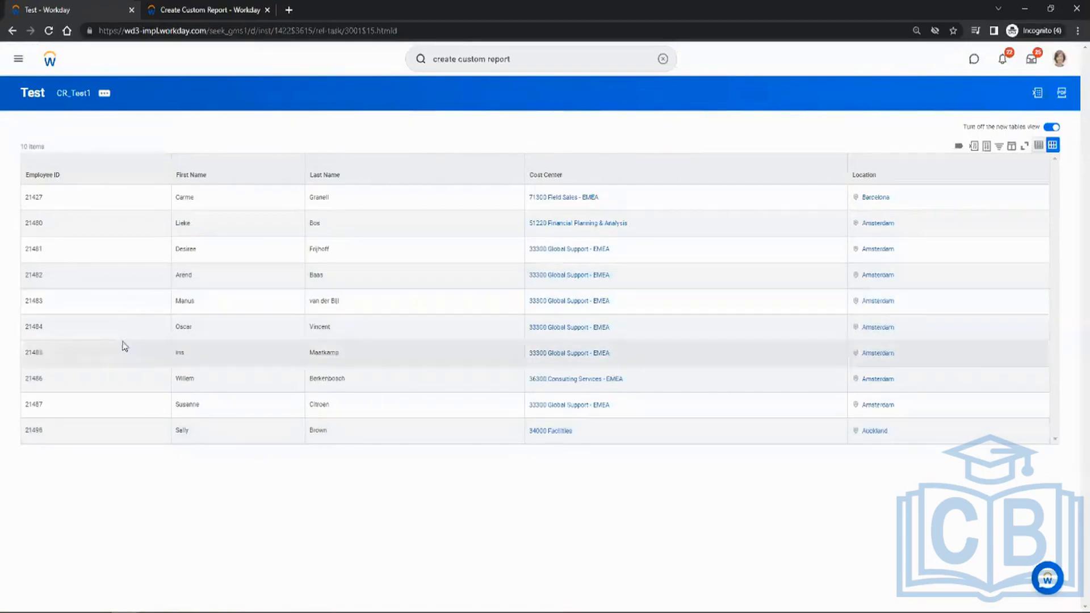
- Return from the test output to the CR_Test1 definition and open it for editing
click(105, 95)
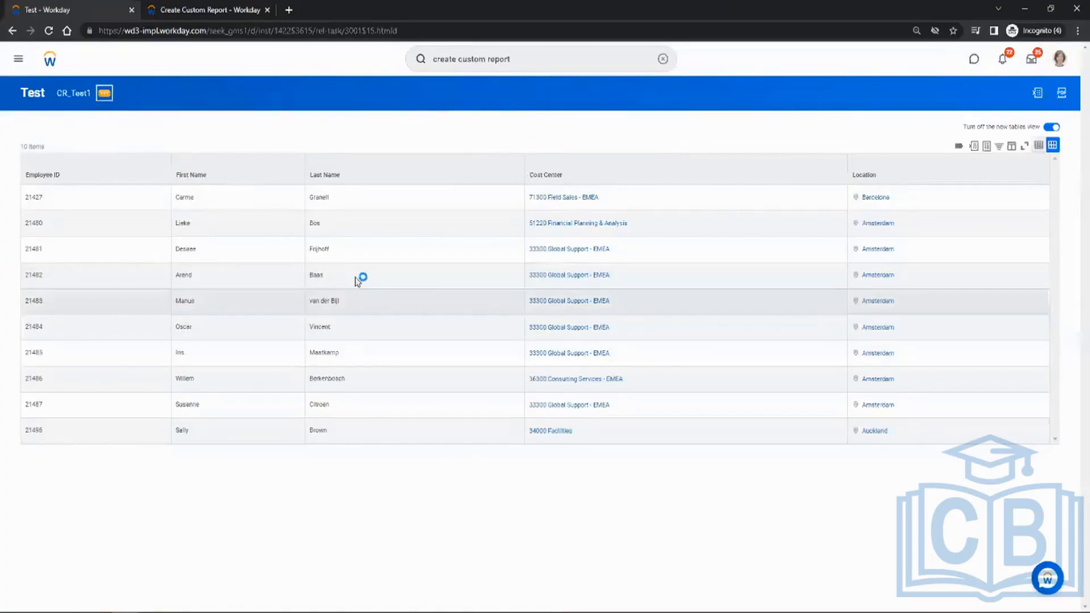
mouse_move(176, 136)
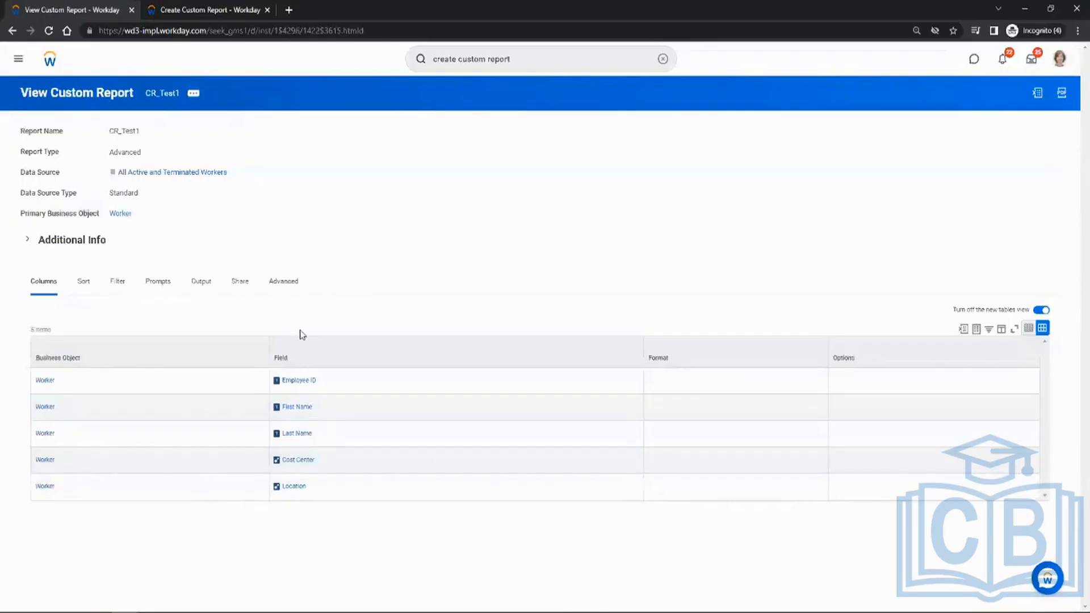
click(194, 94)
mouse_move(256, 134)
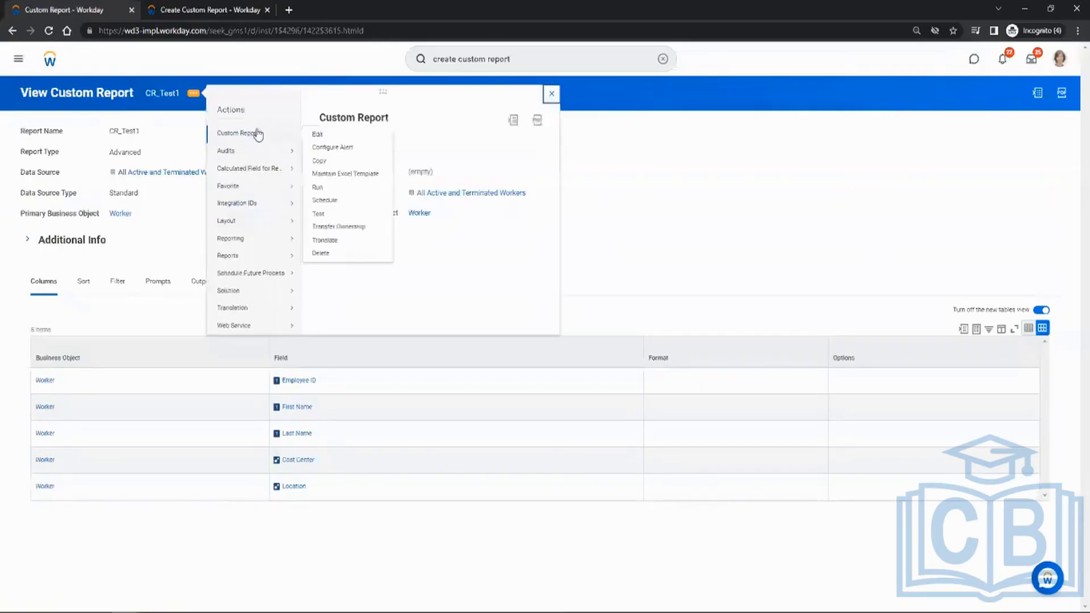
click(317, 135)
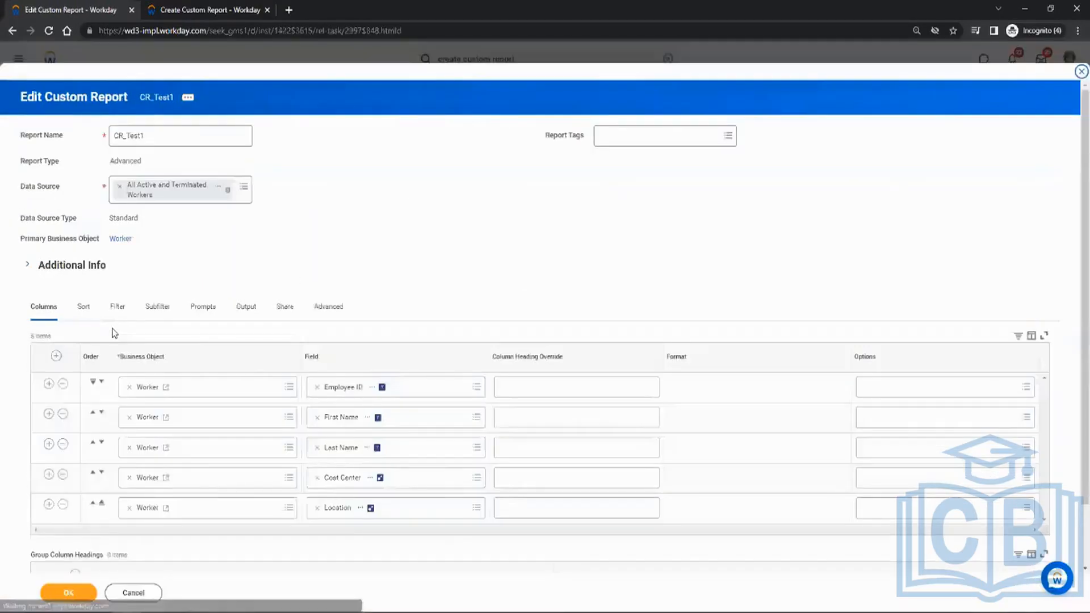
scroll(242, 322, down, 3)
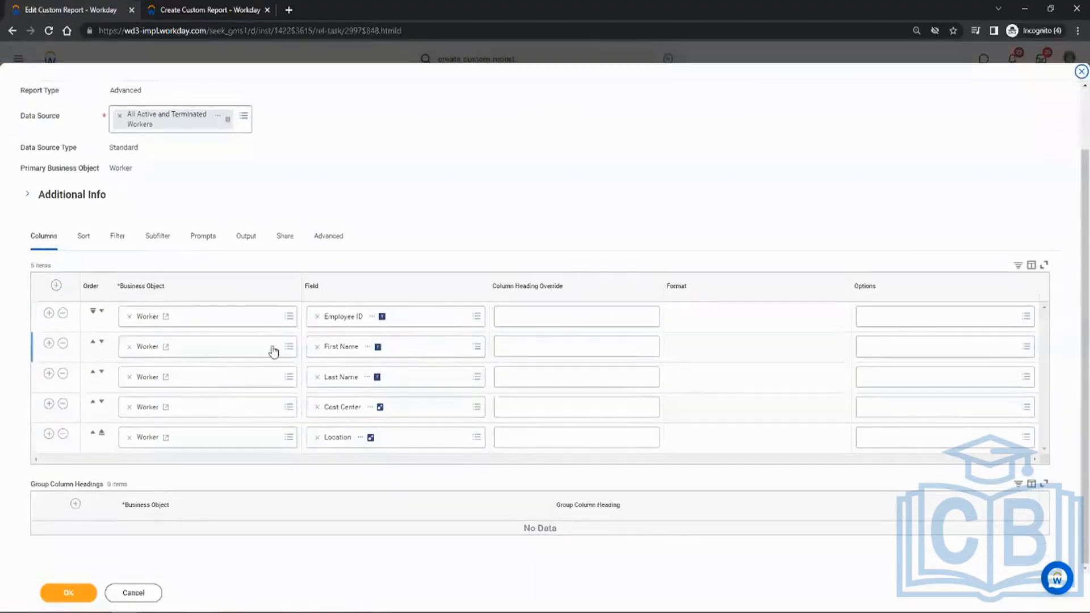
- Add a sixth Worker column using the Company field below Location and save the report
click(48, 434)
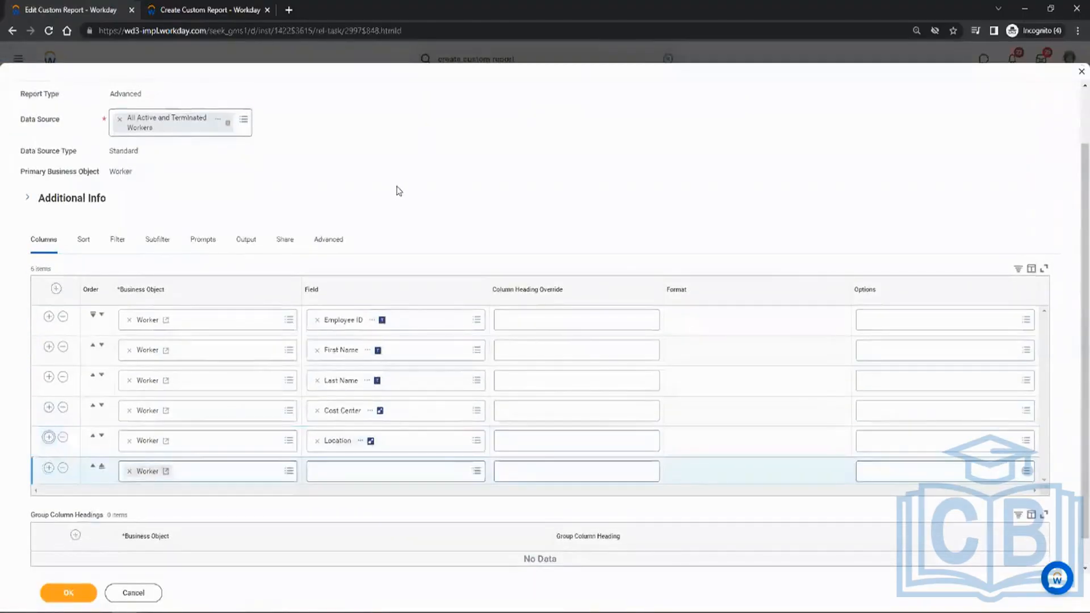
scroll(346, 426, down, 1)
click(346, 437)
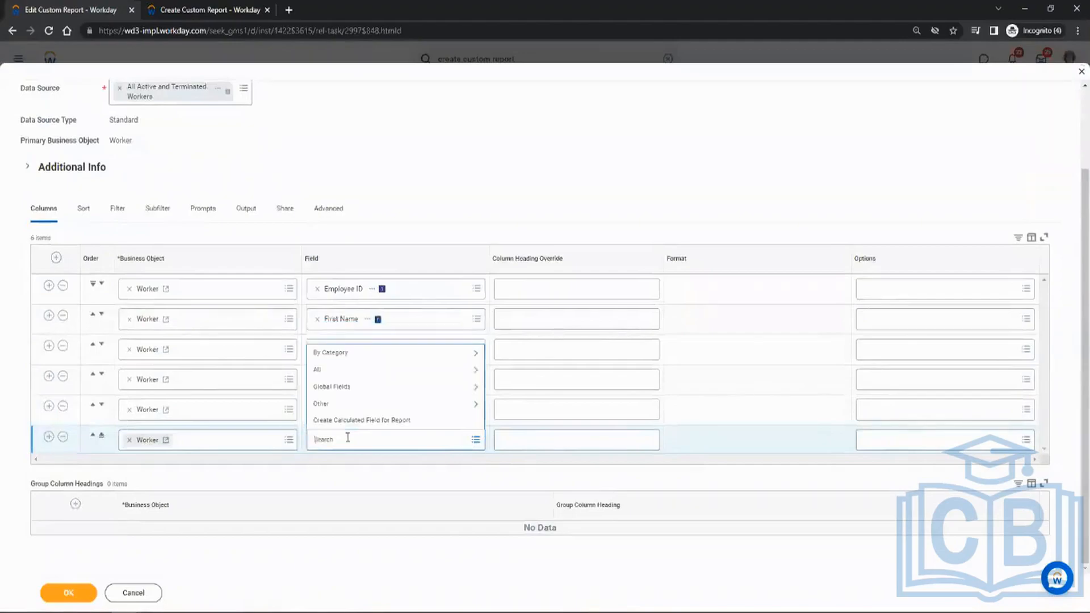
text(Company)
key(Return)
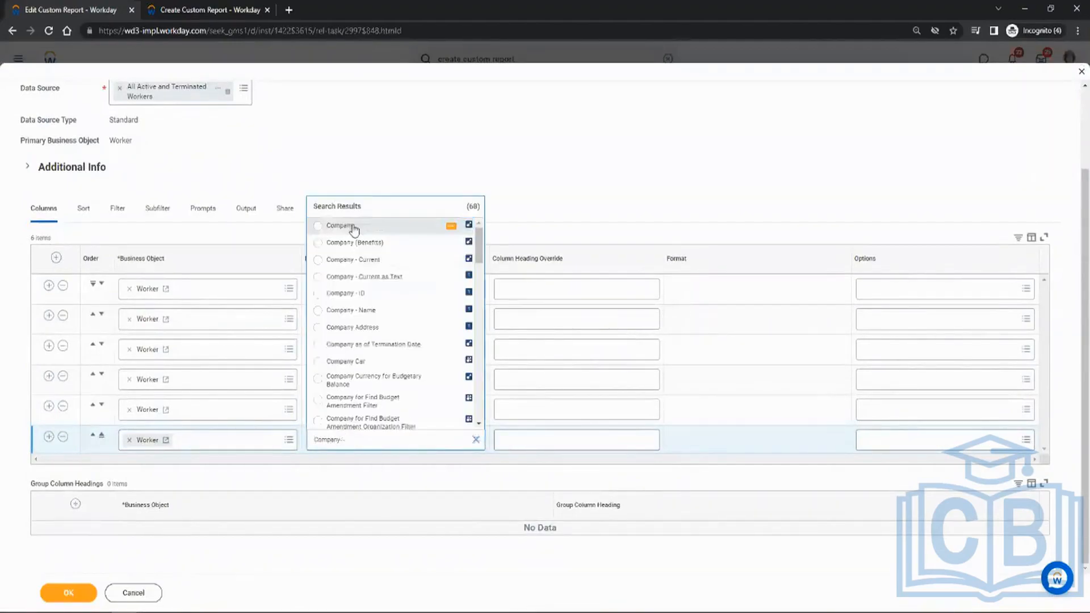
click(354, 226)
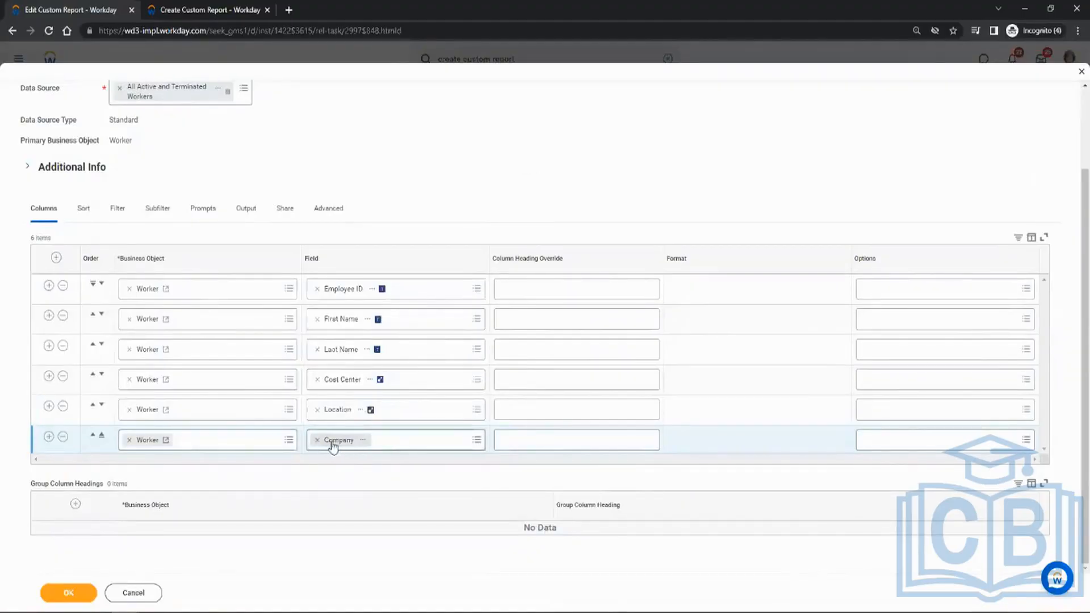
click(63, 595)
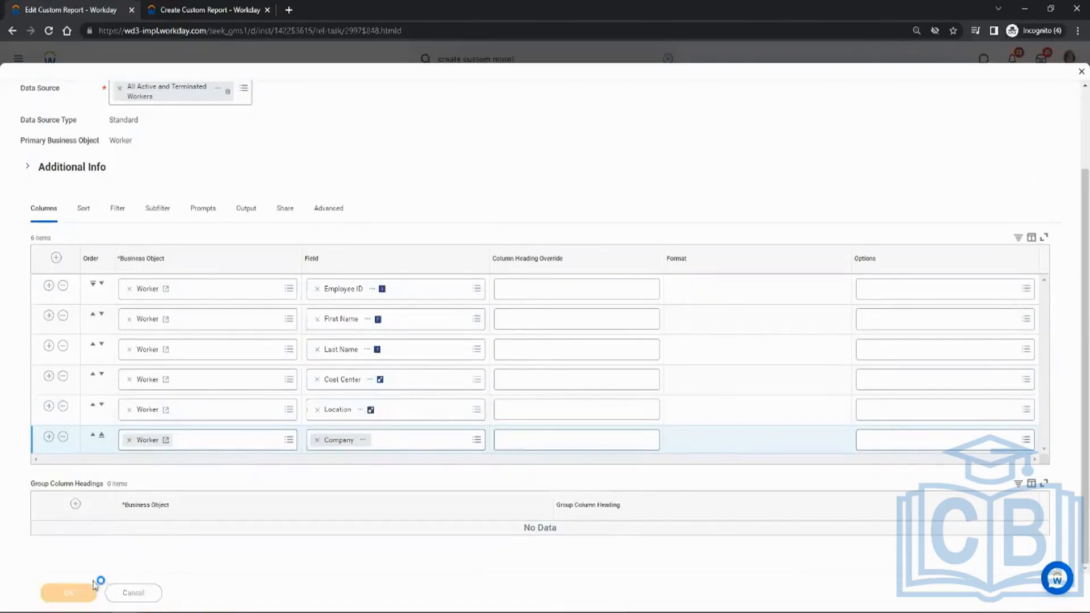
- Run the updated CR_Test1 report and reopen its definition for editing
click(50, 598)
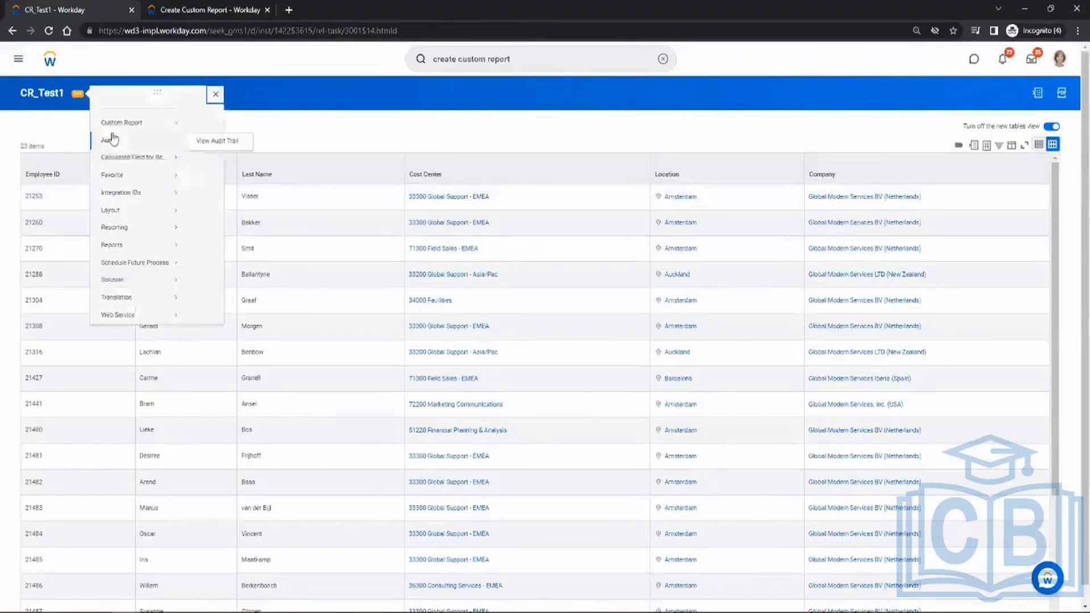
mouse_move(111, 136)
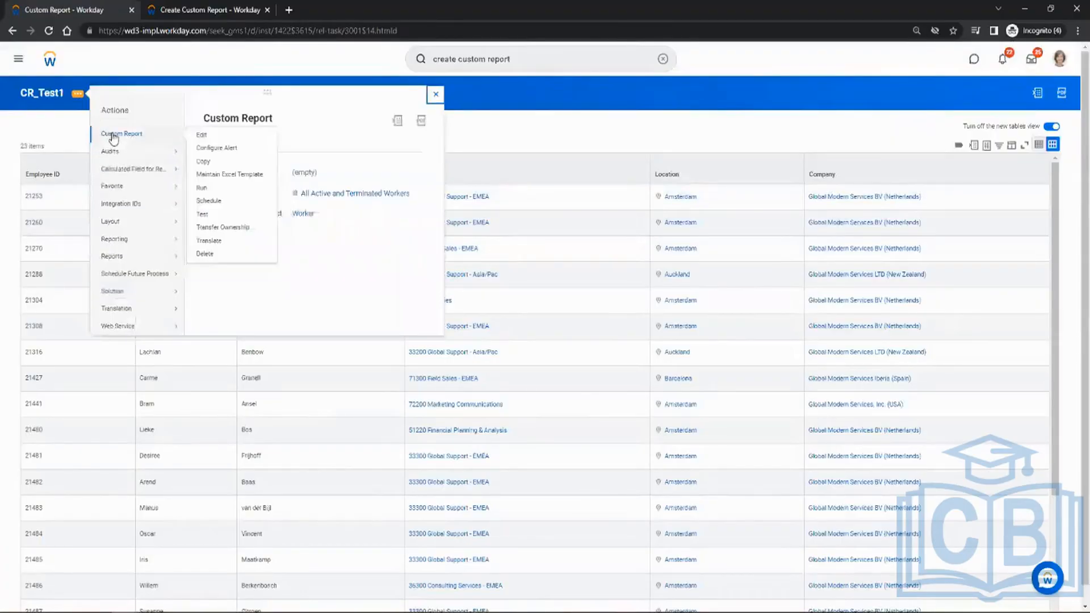
click(202, 136)
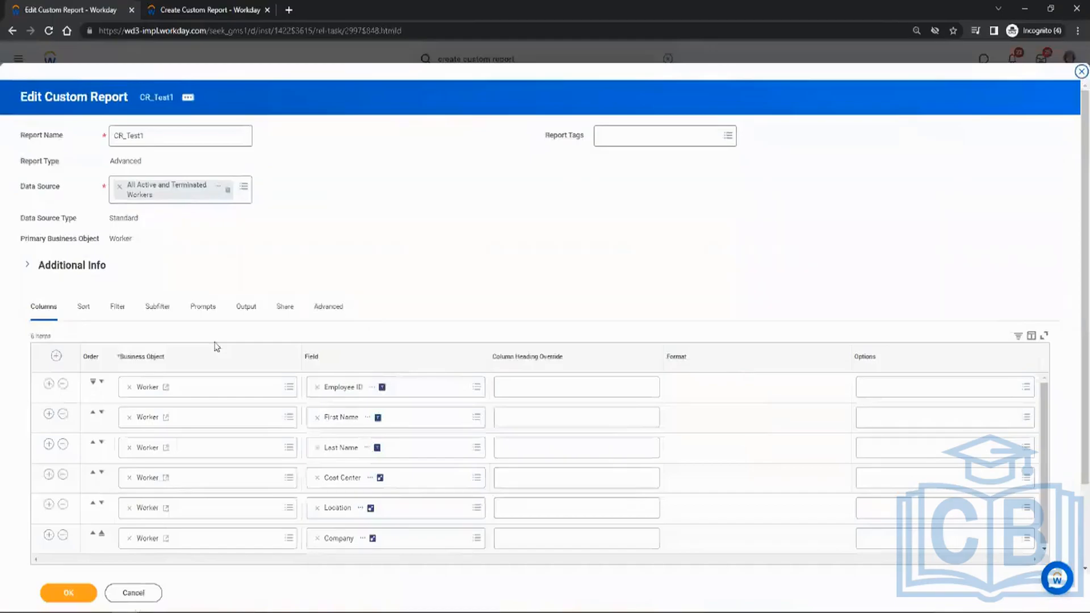
scroll(224, 260, down, 2)
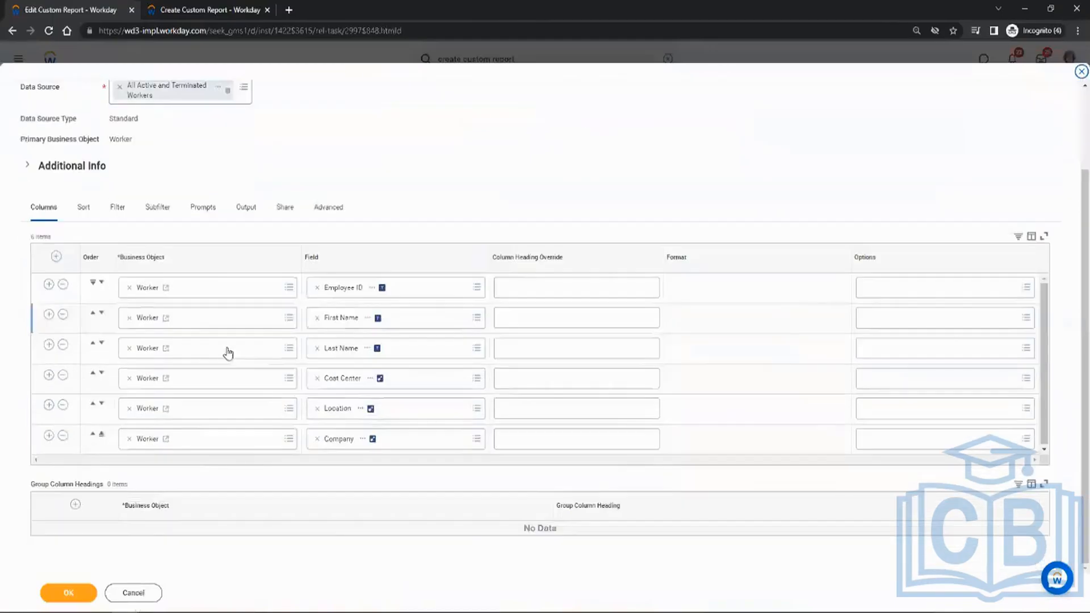
- Add a seventh Worker column below Company using the Company Address field
click(49, 436)
click(335, 471)
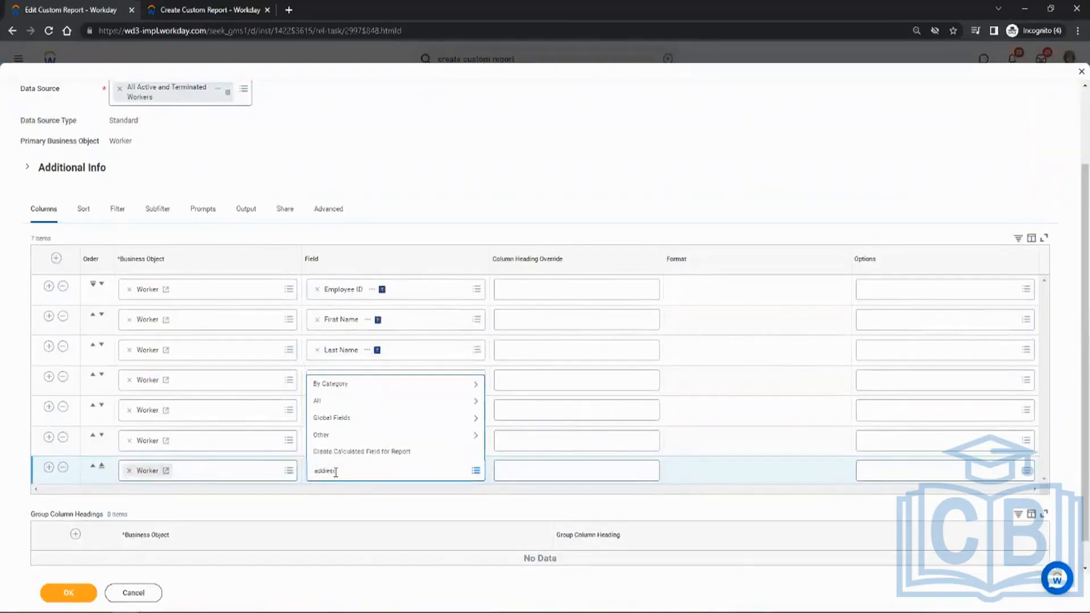
key(Return)
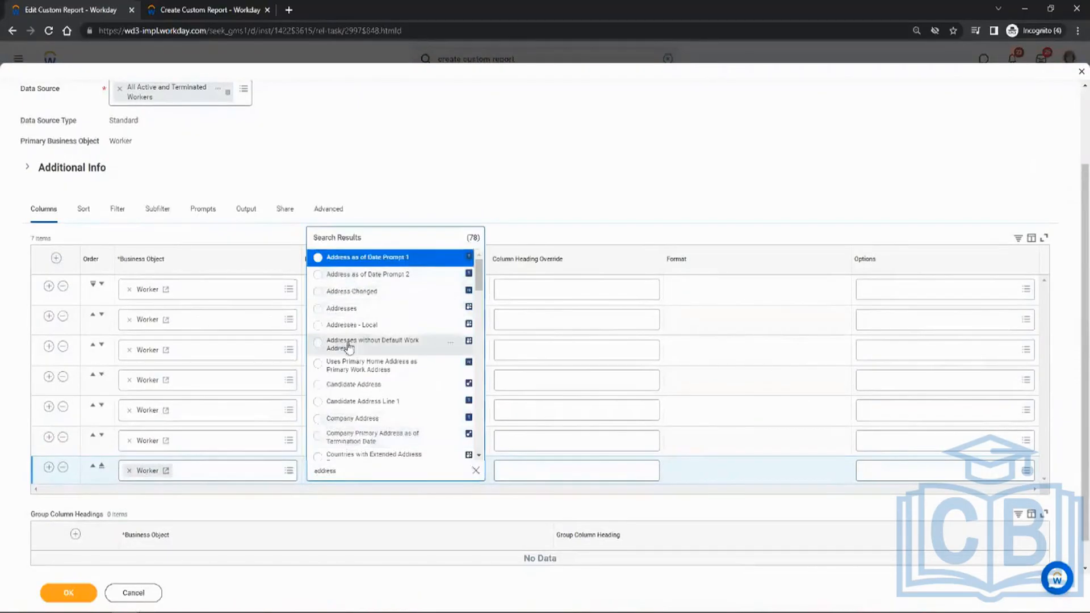
click(353, 419)
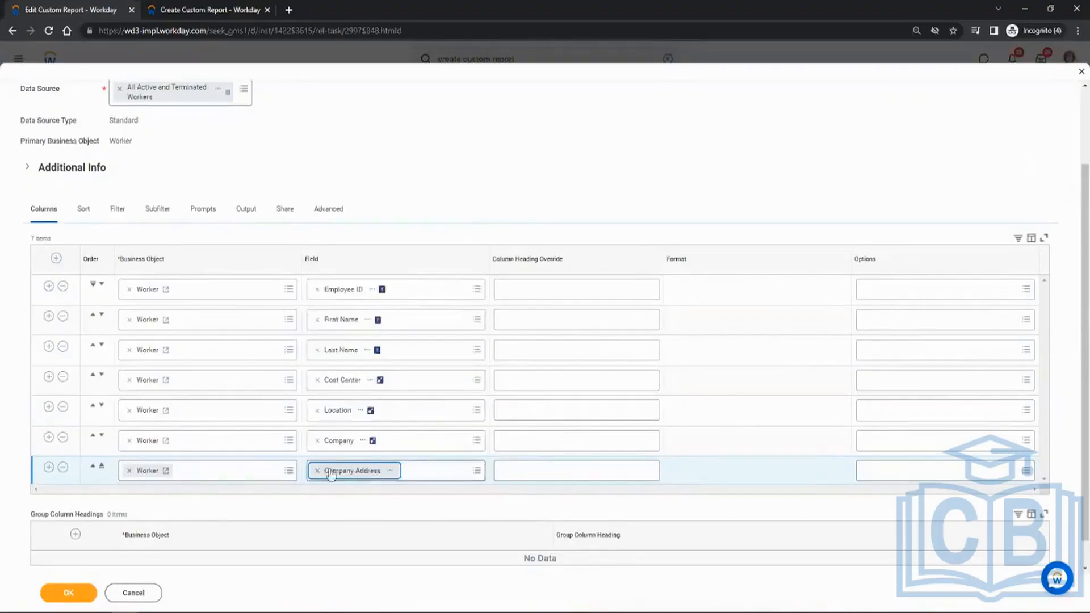
- Add an eighth Worker column below Company Address using the Reference ID field
click(49, 466)
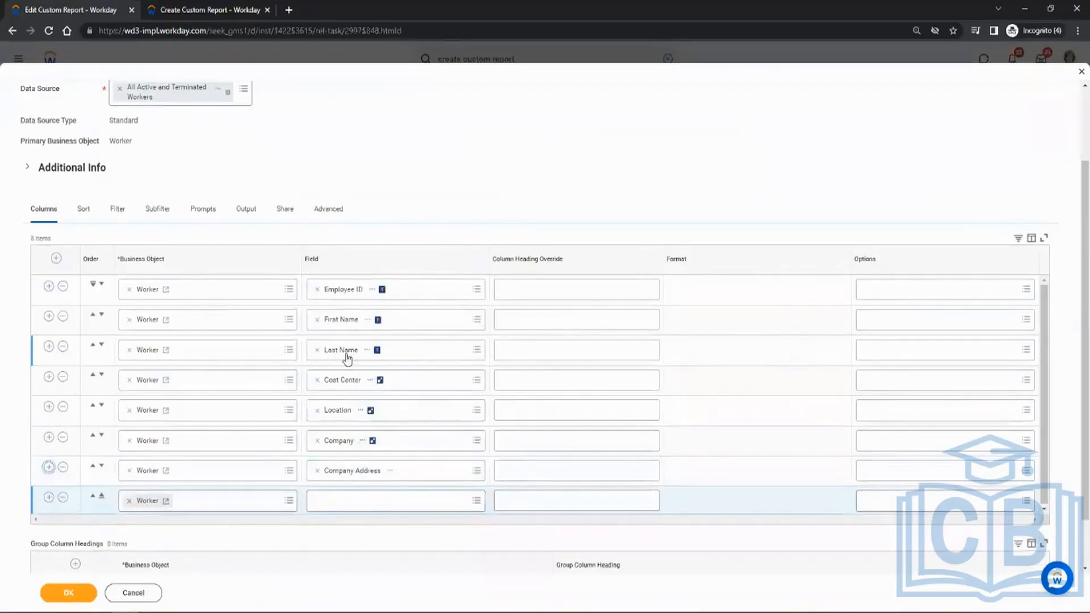
click(339, 504)
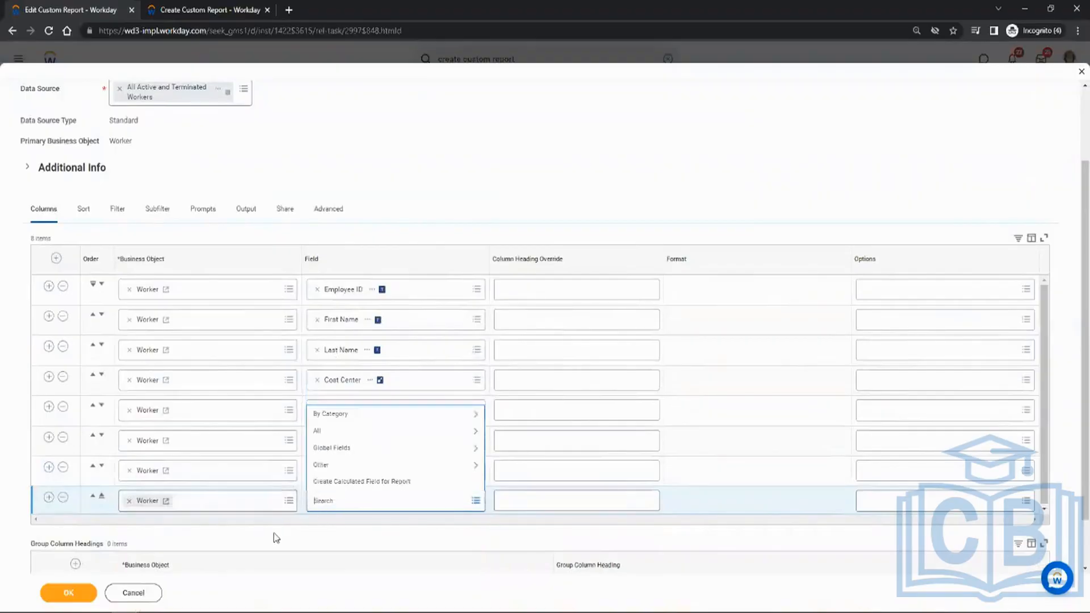
click(293, 533)
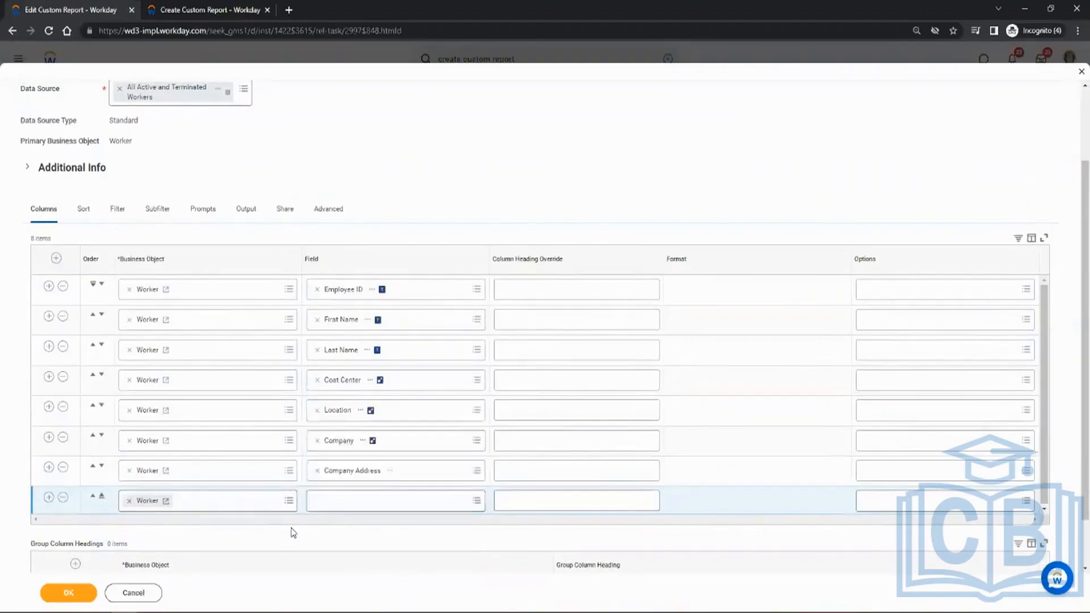
click(334, 501)
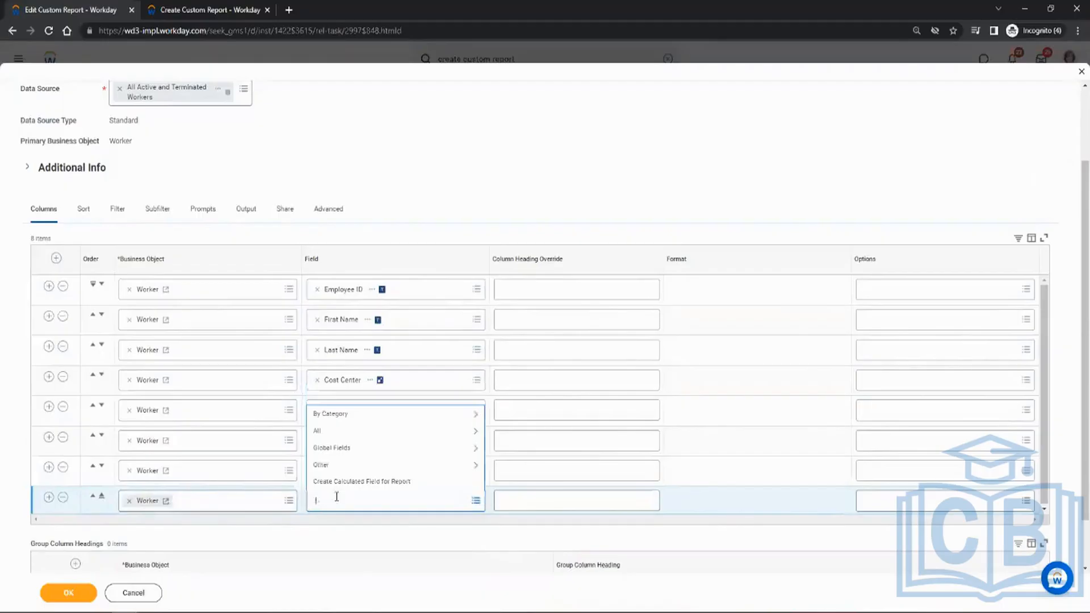
text(reference id)
key(Return)
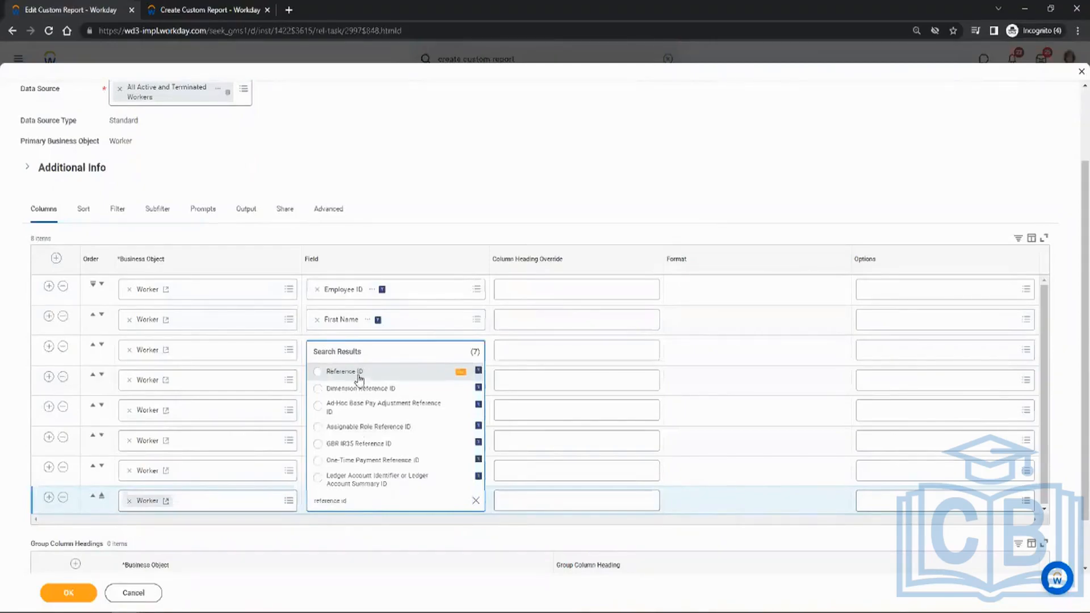
click(359, 376)
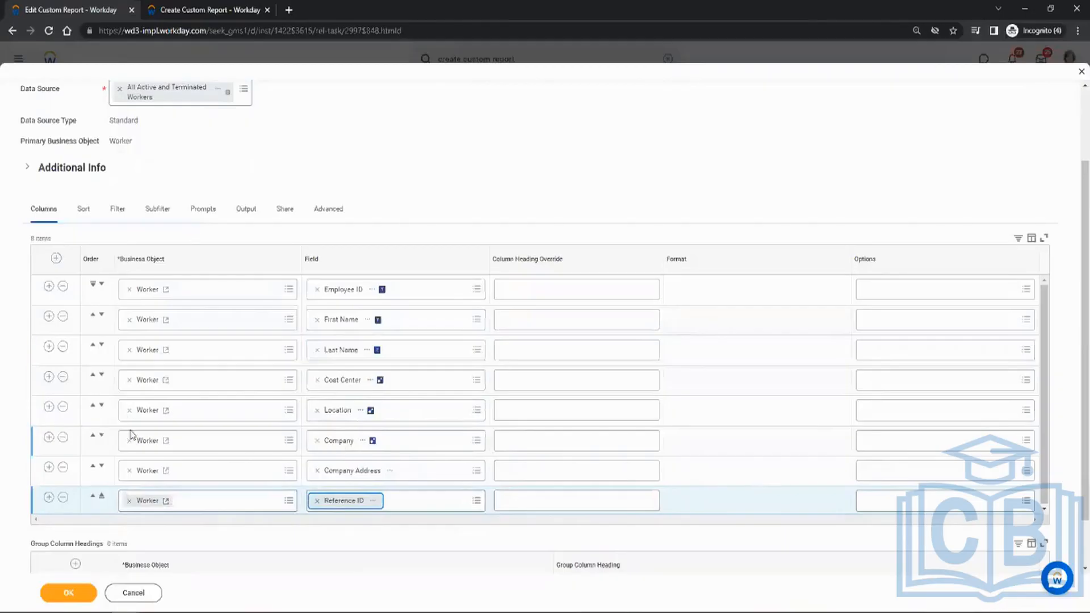
- Add a ninth column with Company as the business object and Reference ID as its field
click(48, 497)
scroll(207, 339, down, 2)
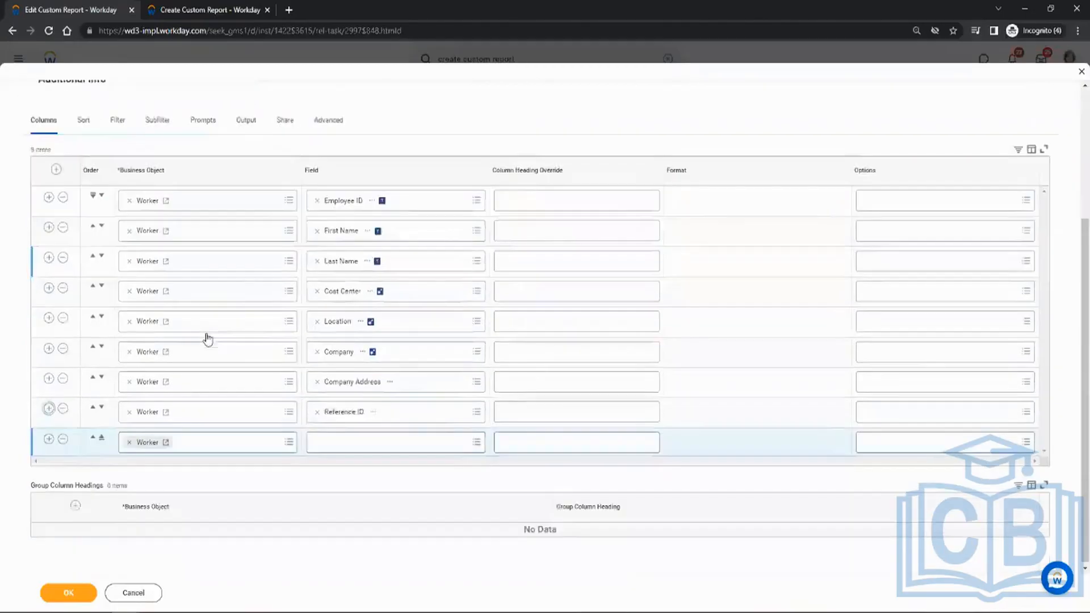
click(130, 441)
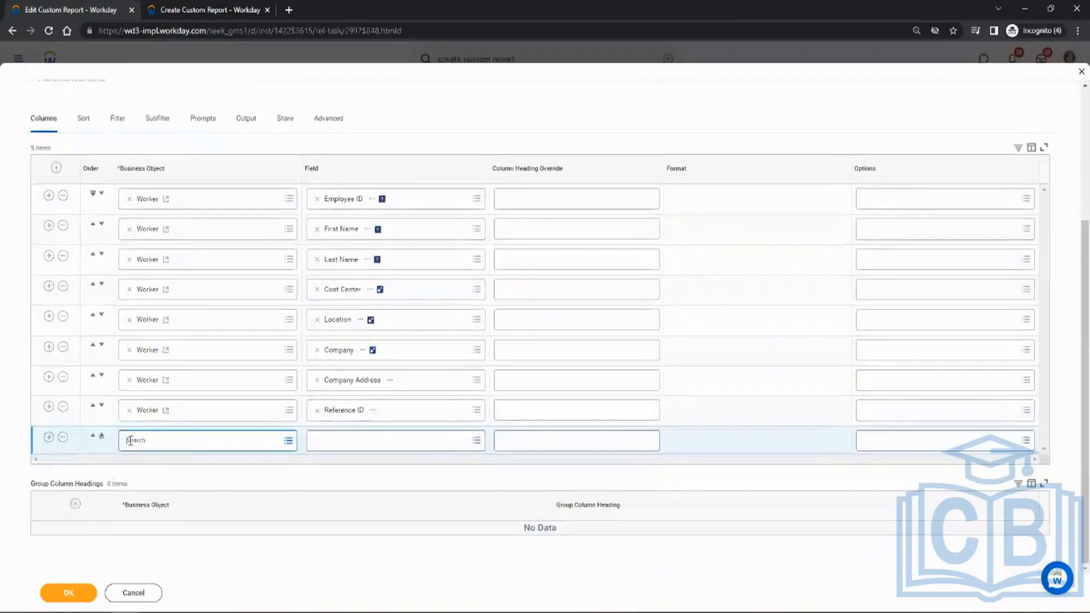
click(136, 441)
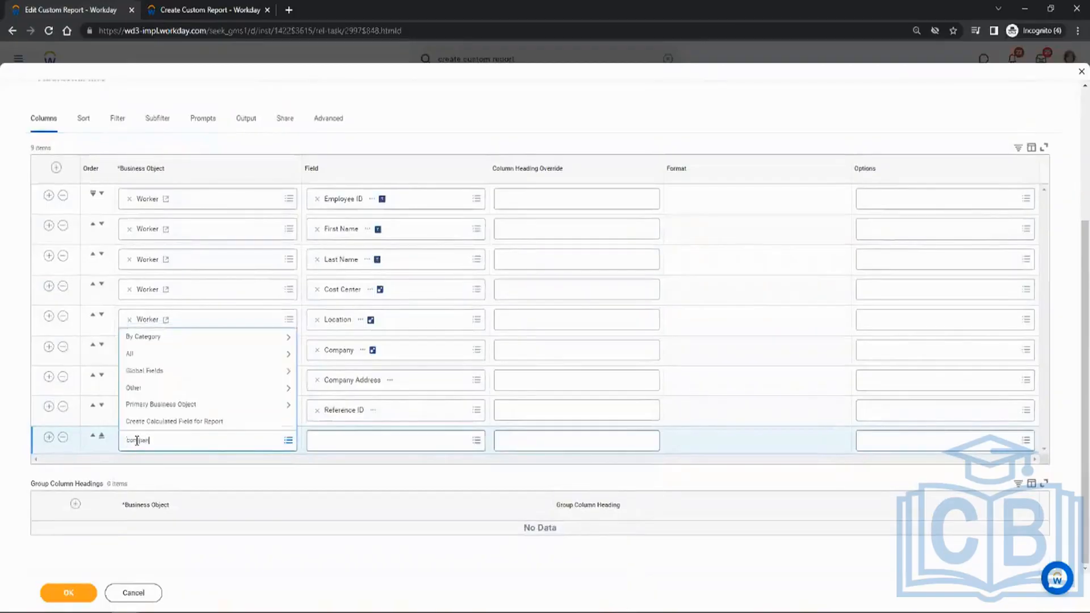
key(Return)
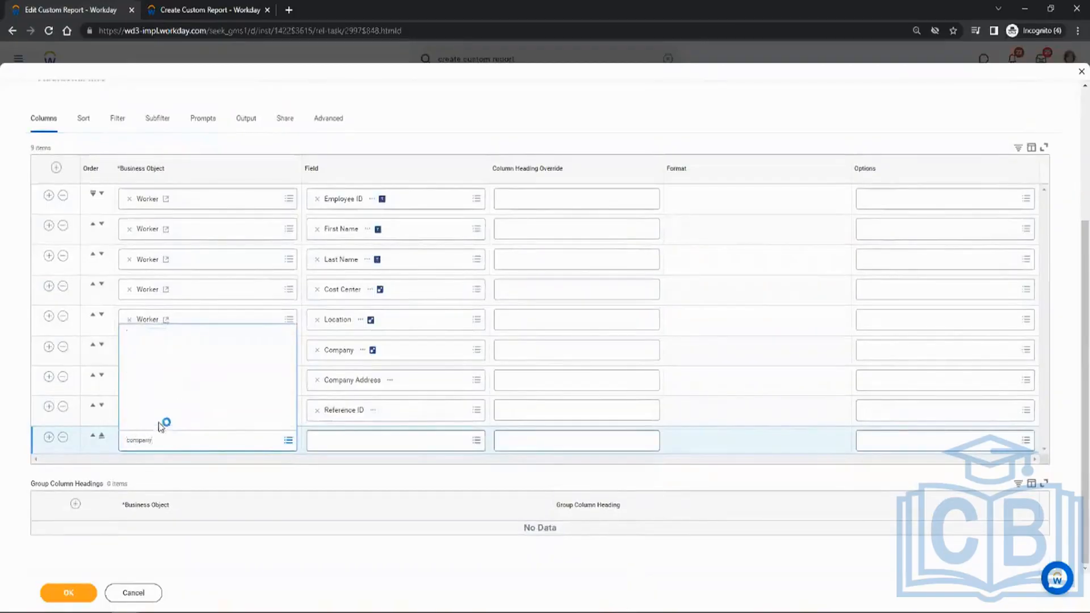
click(166, 227)
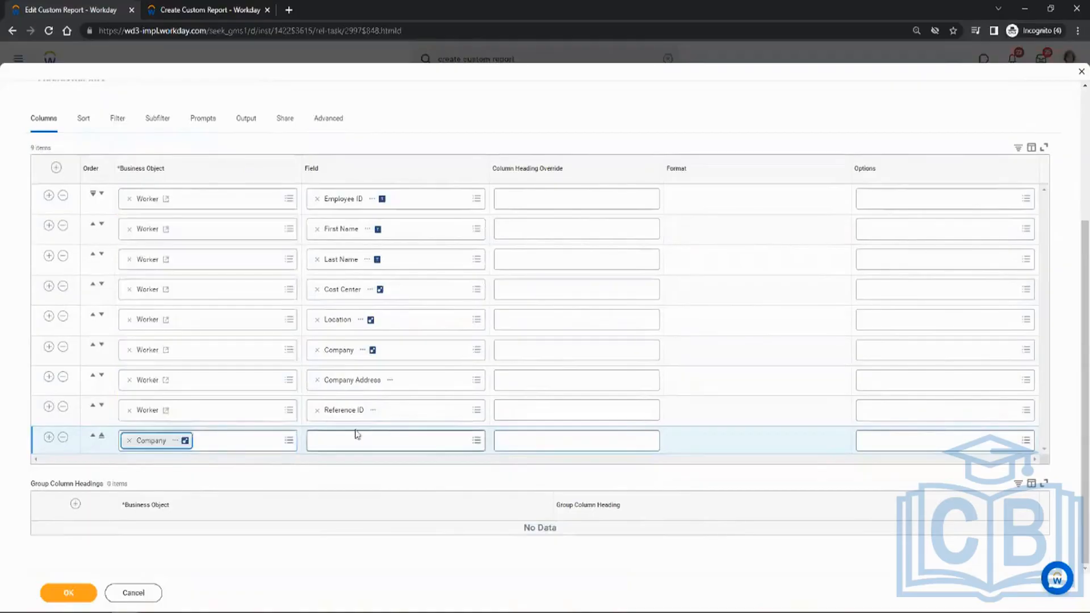
click(355, 440)
text(H)
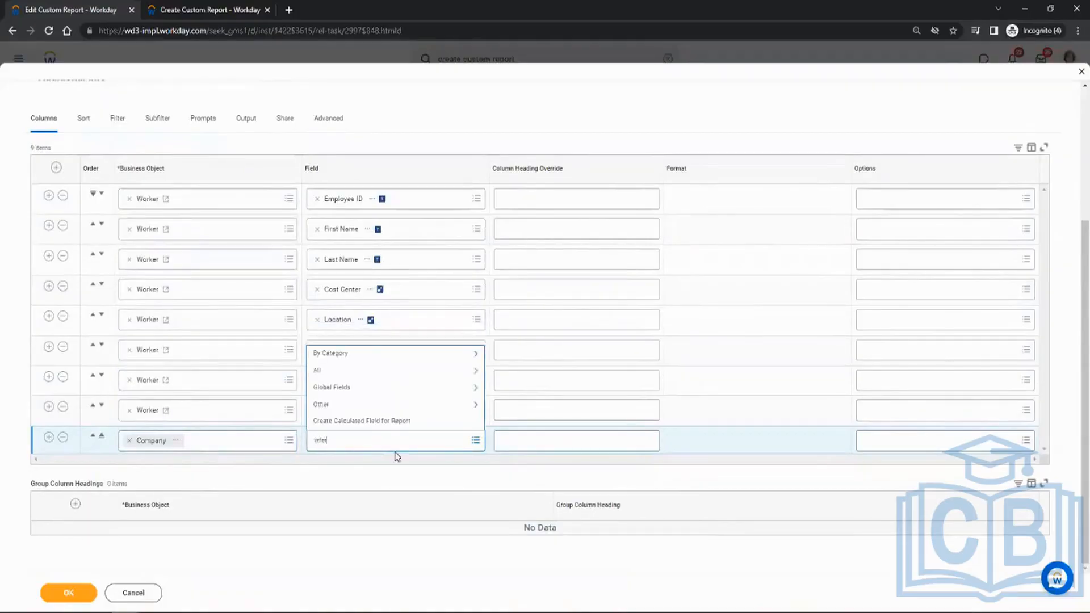
text(eference id)
key(Return)
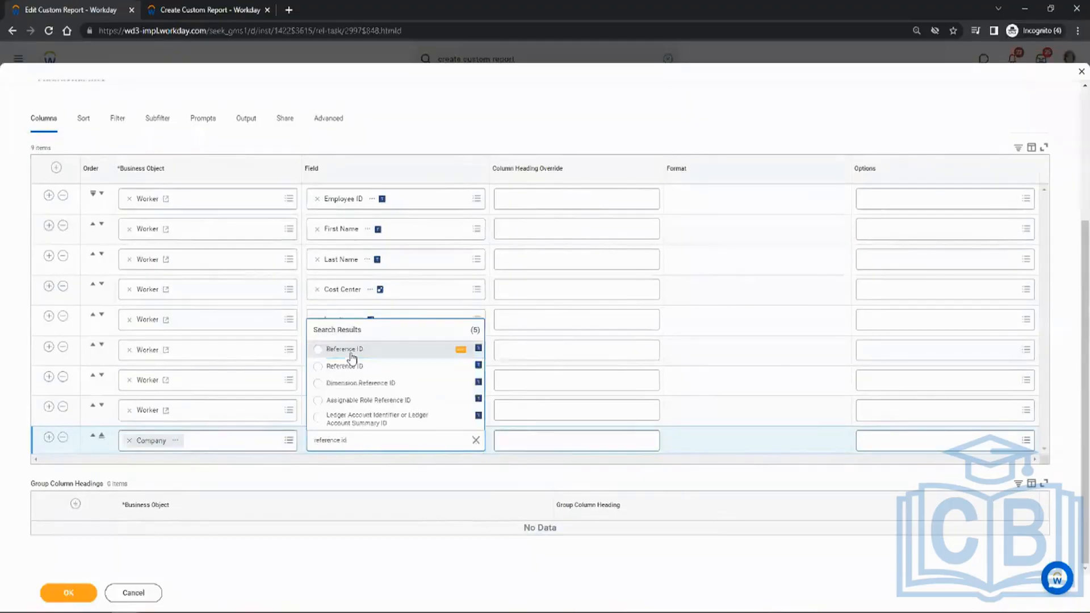
click(352, 357)
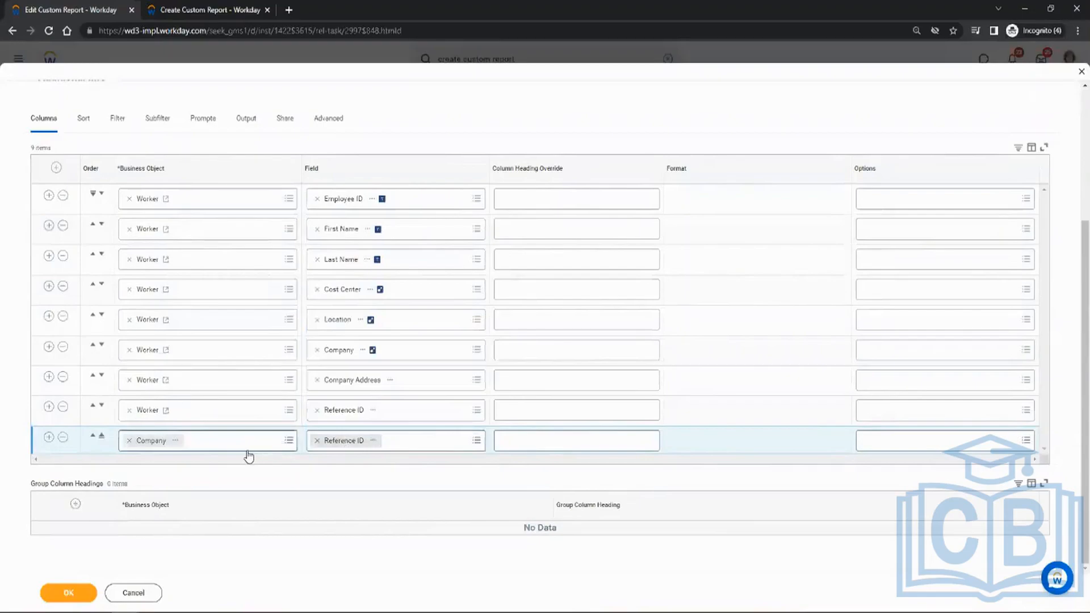
click(48, 438)
click(217, 473)
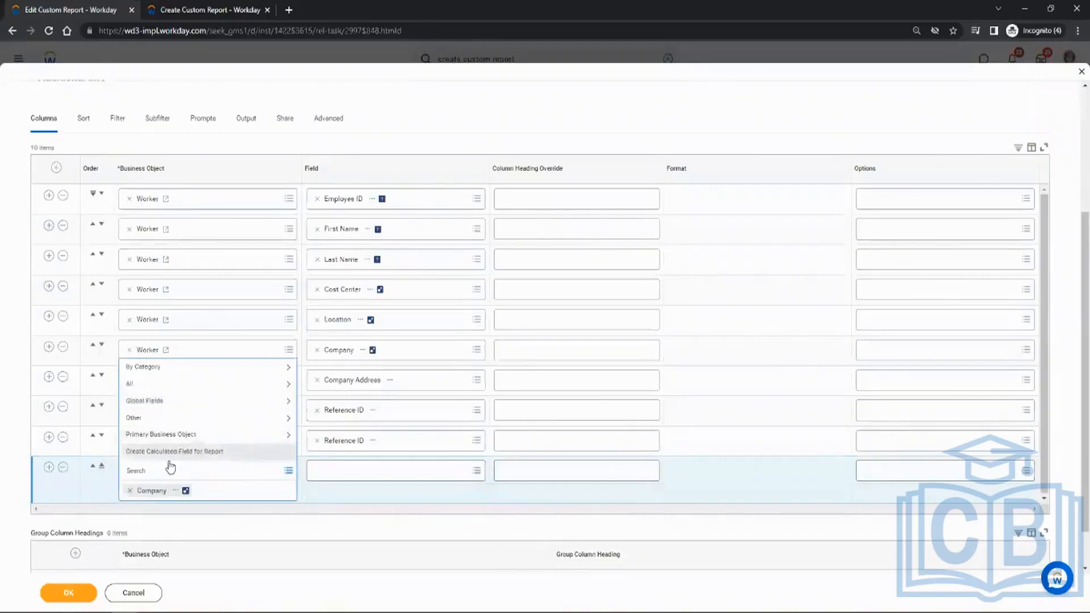
click(129, 492)
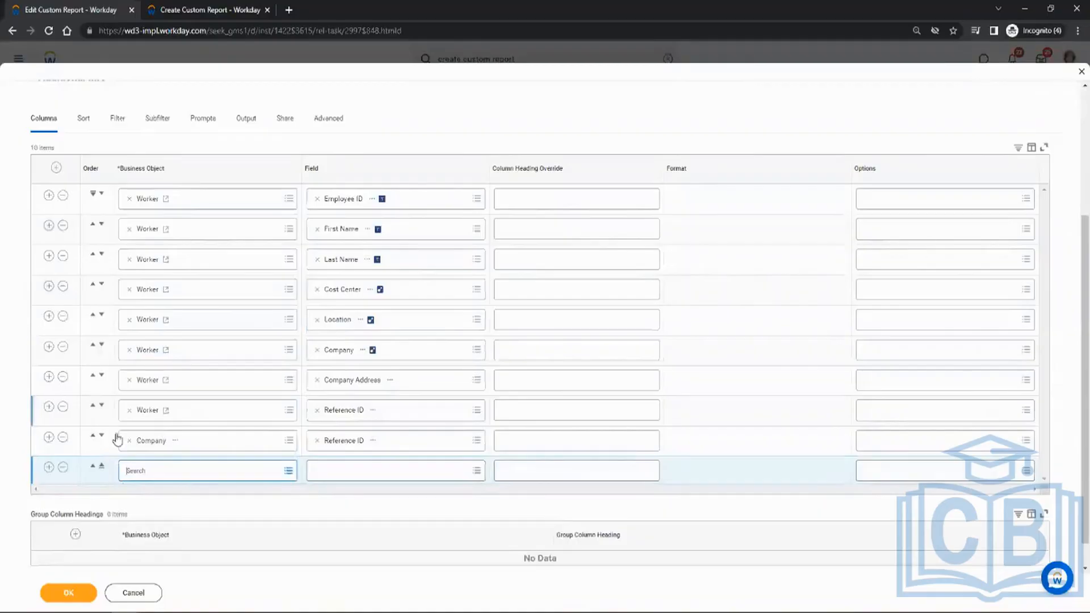
click(63, 468)
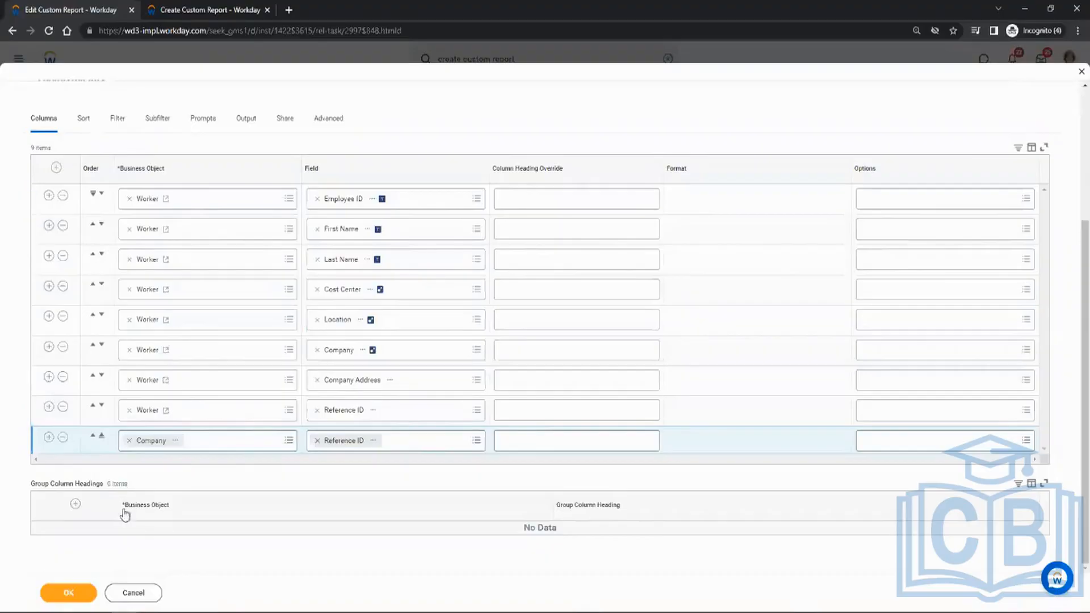
- Save and run CR_Test1, and compare the worker and company Reference ID values in the output
click(68, 592)
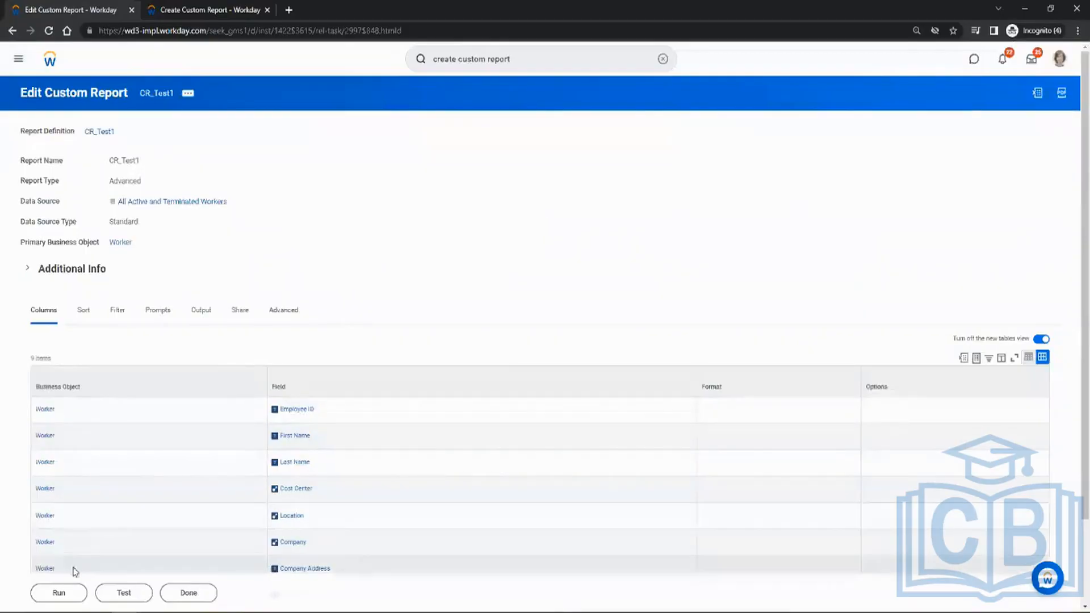
click(35, 593)
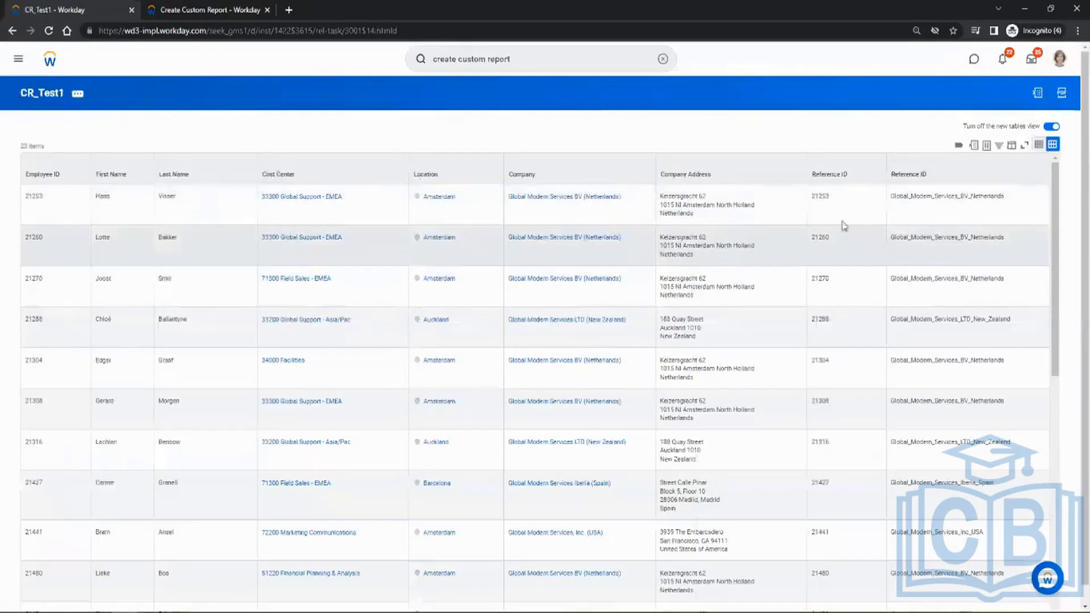
double_click(820, 196)
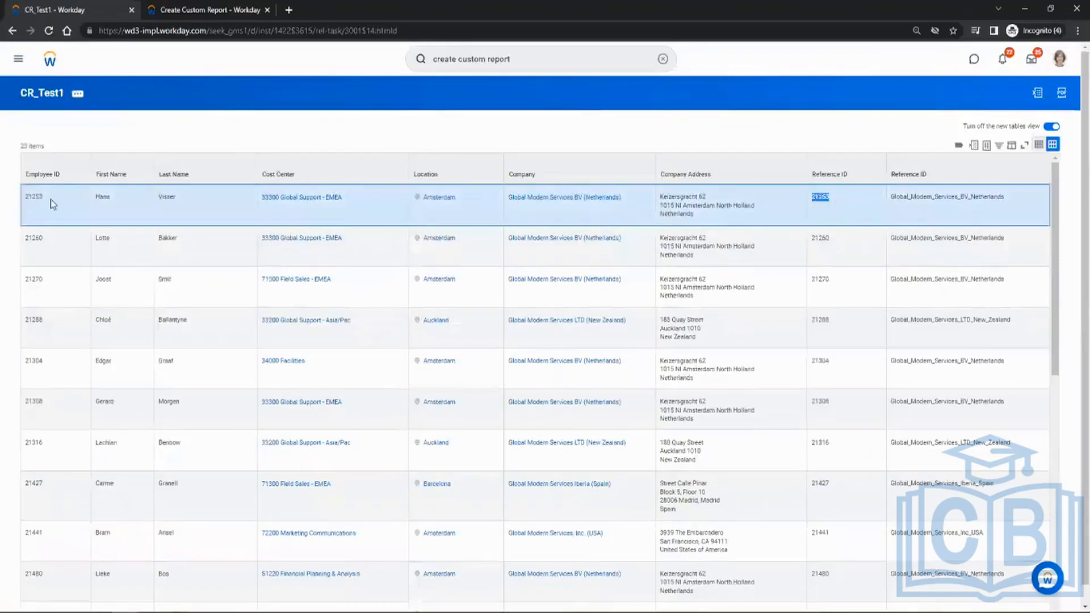
double_click(33, 237)
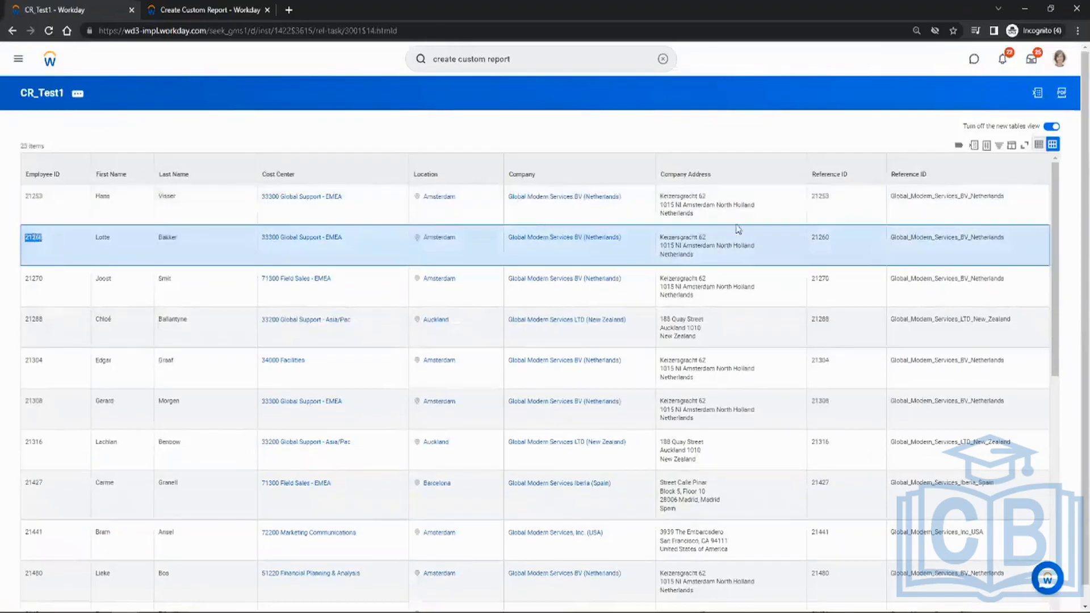
double_click(820, 196)
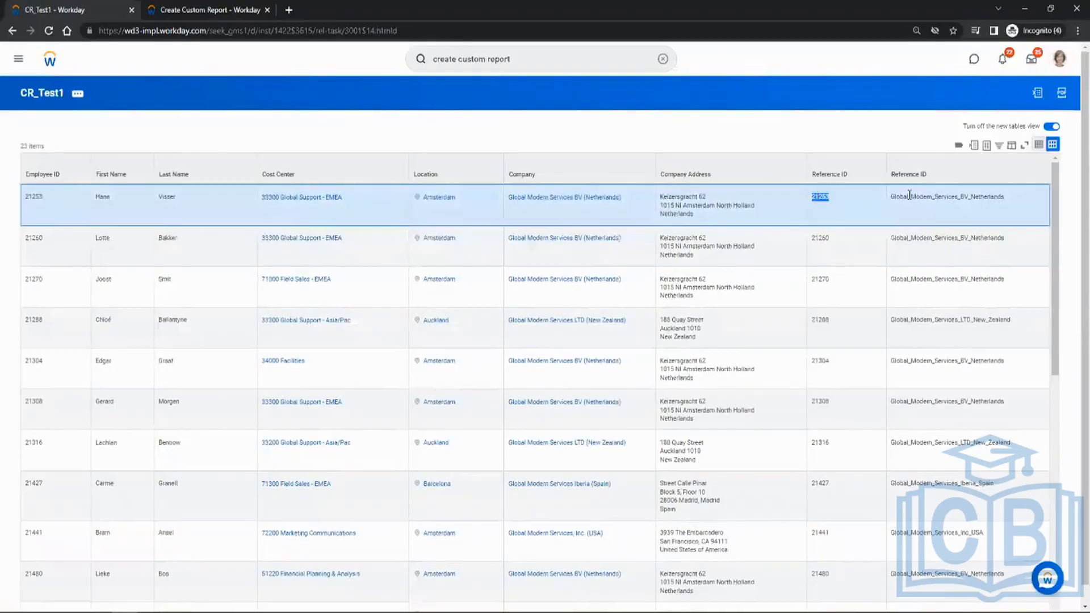
drag(896, 199, 834, 199)
click(1024, 199)
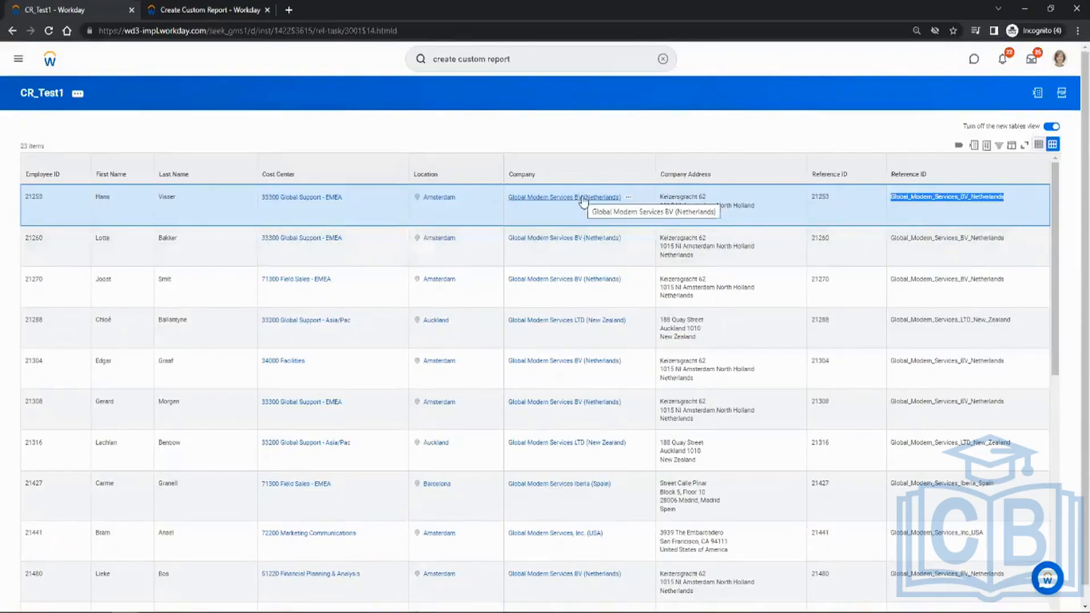
- Open the Global Modern Services BV (Netherlands) company from the report output and view its integration IDs
click(583, 197)
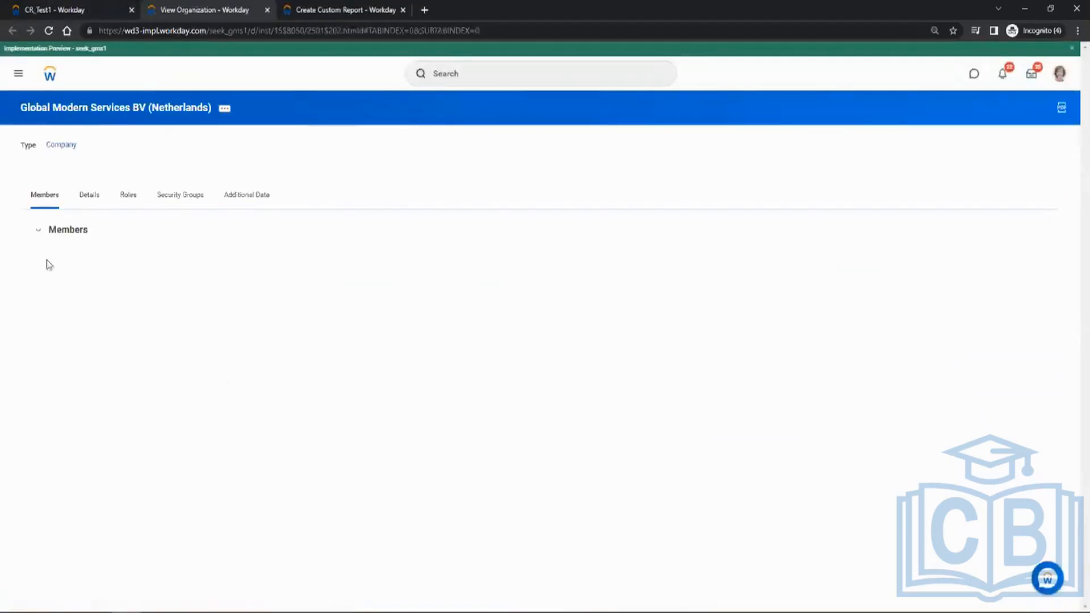
click(225, 109)
mouse_move(256, 149)
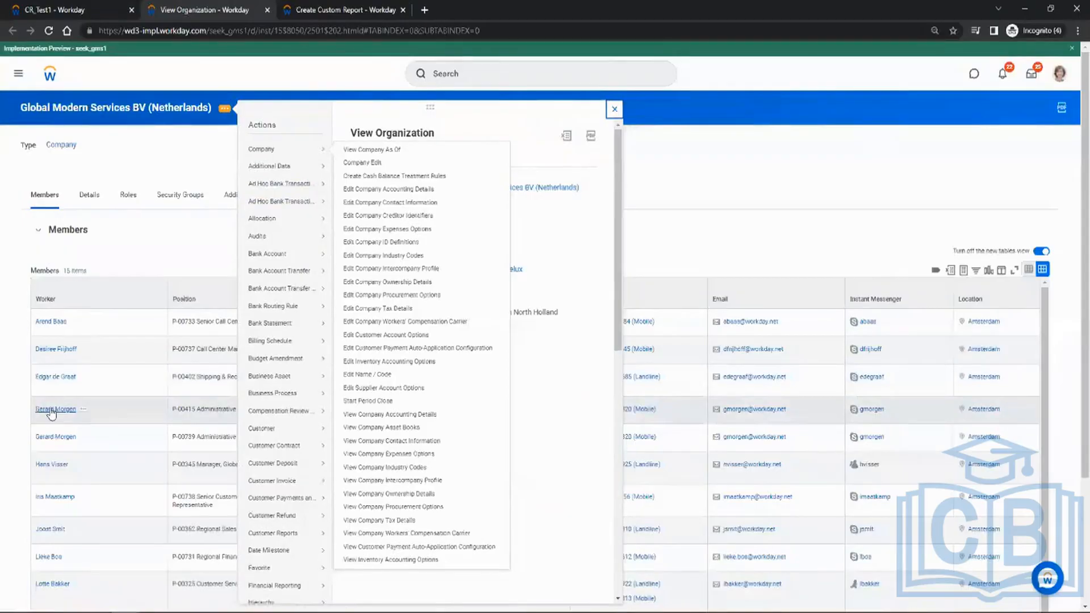
mouse_move(80, 440)
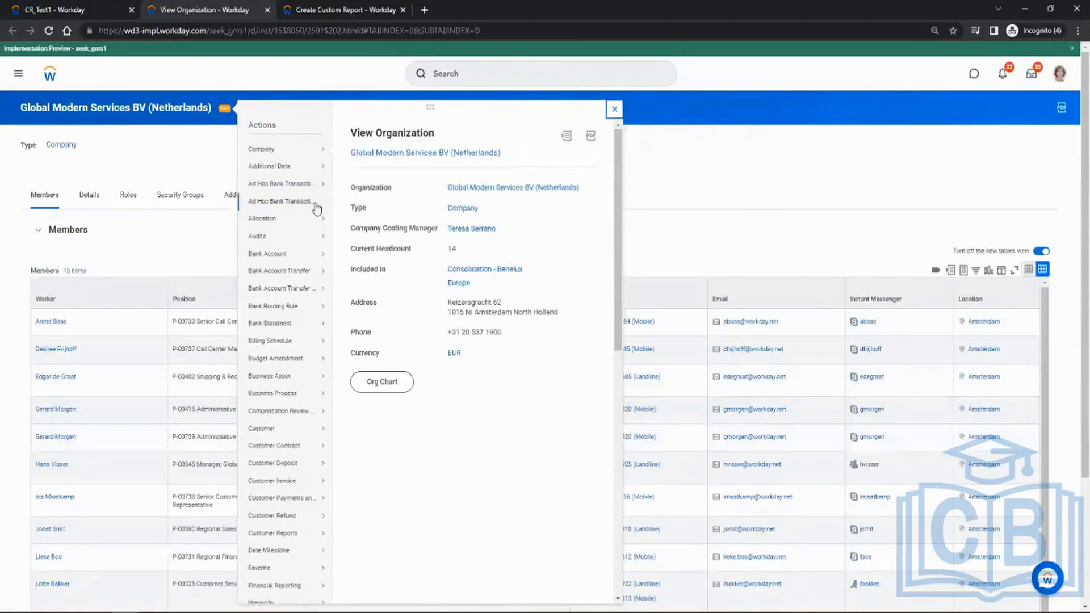
mouse_move(287, 437)
scroll(288, 439, down, 3)
scroll(288, 439, down, 1)
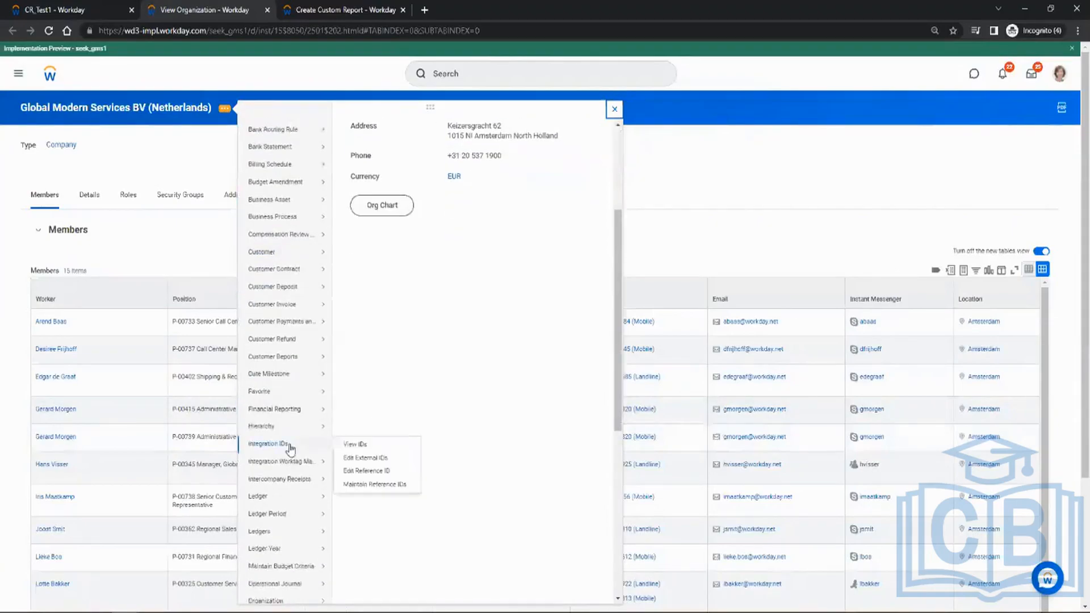
click(353, 445)
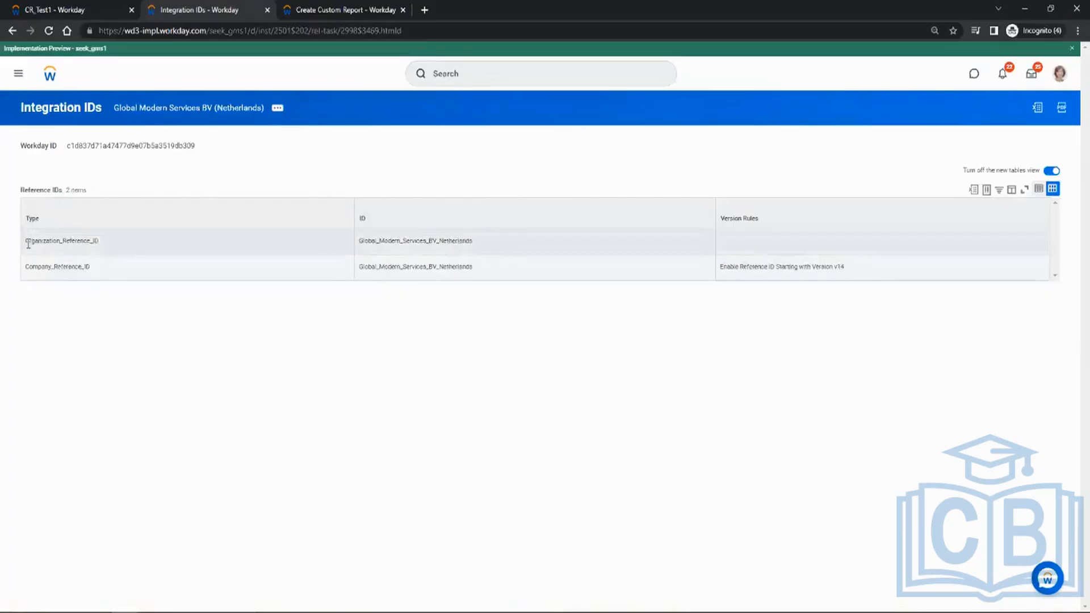
- Examine the Organization_Reference_ID and Company_Reference_ID entries and their ID values for the company
click(111, 246)
drag(114, 250, 40, 250)
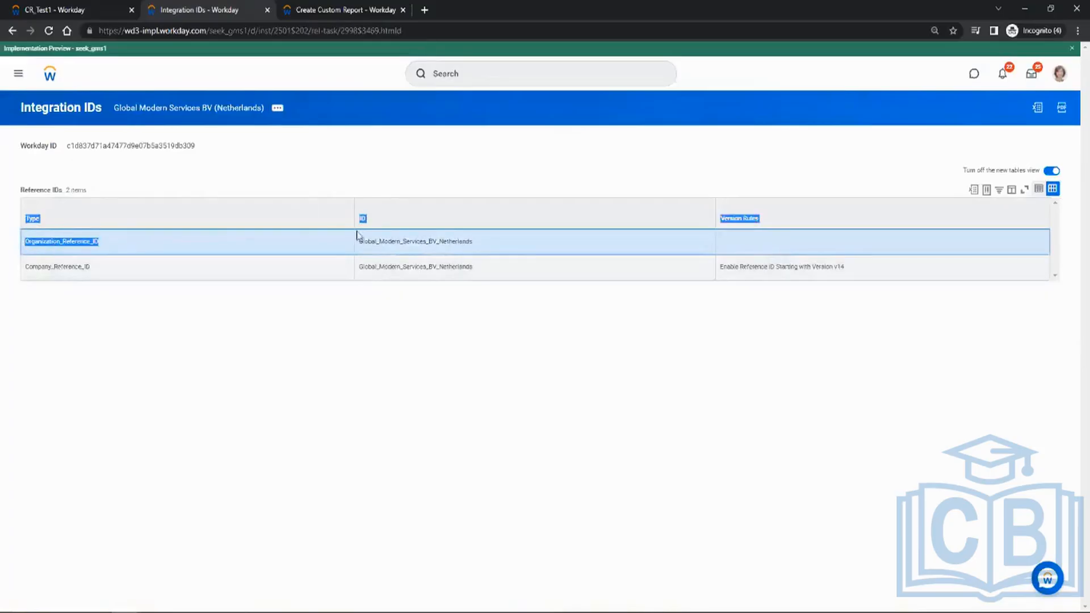
drag(360, 241, 515, 252)
click(116, 269)
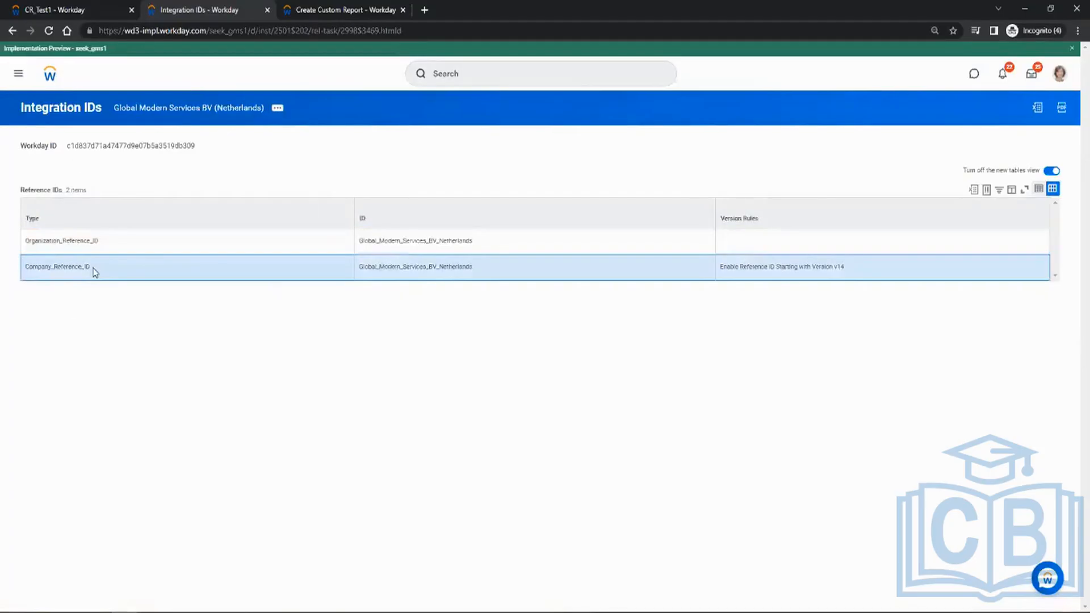
drag(95, 269, 21, 274)
click(102, 312)
drag(490, 273, 316, 323)
click(323, 328)
- Return from the integration IDs to the Global Modern Services BV (Netherlands) organization page
click(18, 73)
click(335, 341)
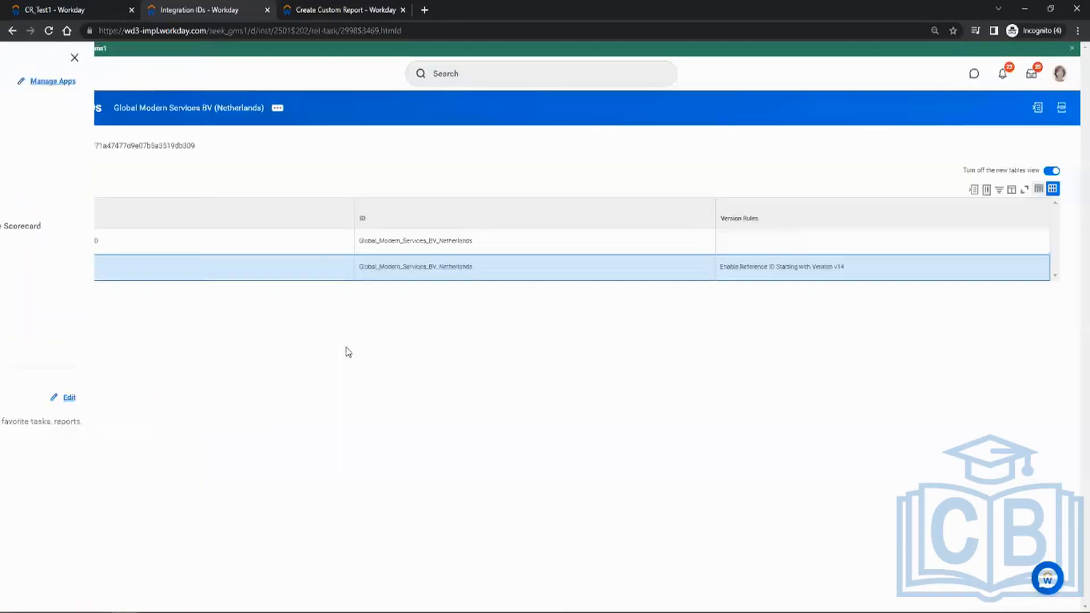
click(186, 111)
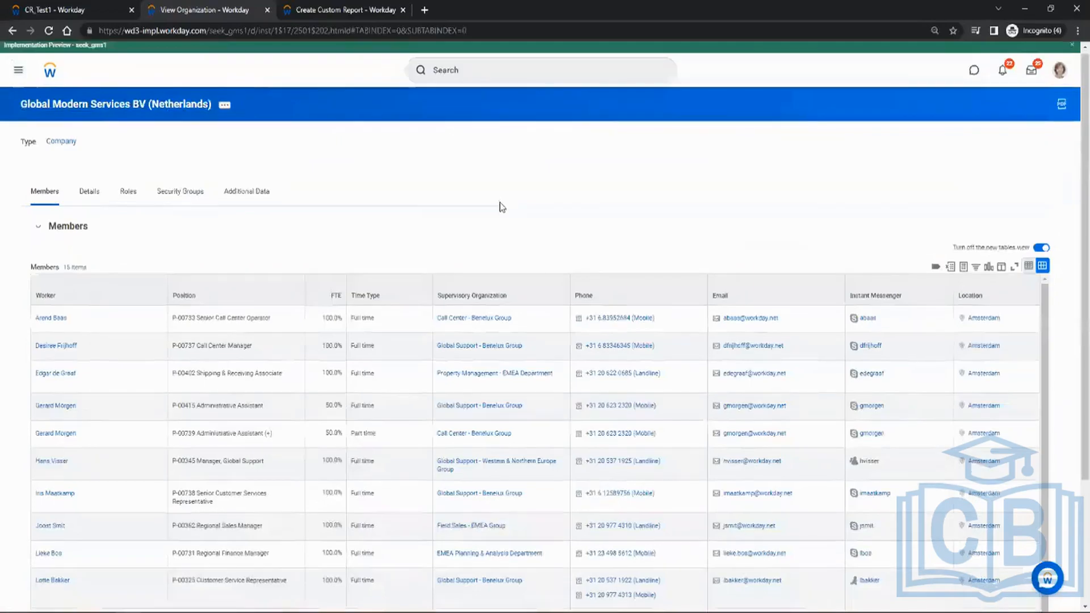
- Search for the report definition with "rd:cr_Test" and view the CR_Test1 custom report
scroll(501, 204, down, 3)
scroll(479, 243, up, 3)
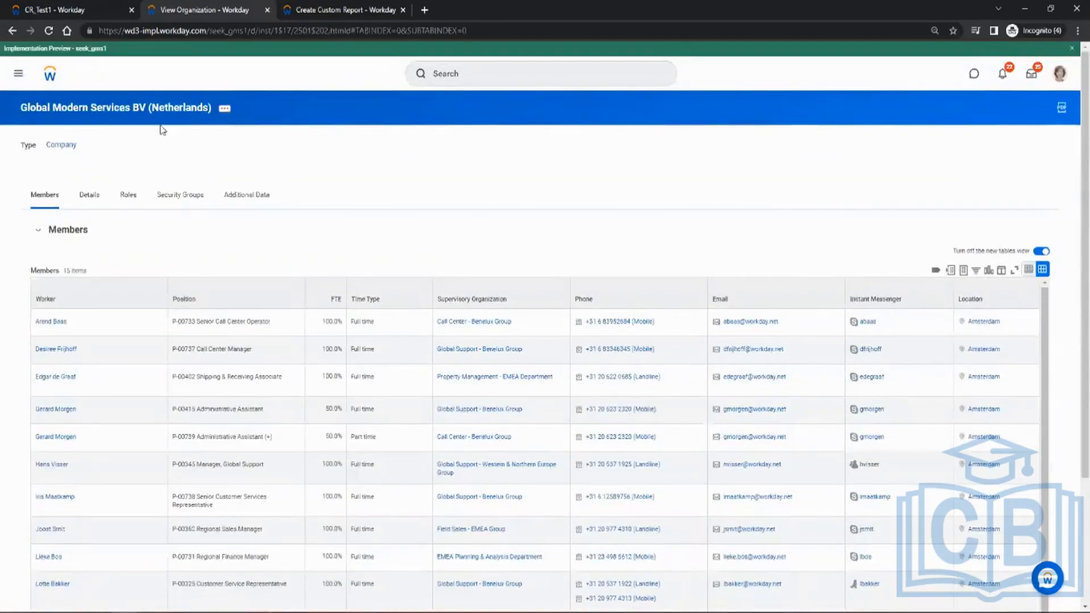
click(449, 72)
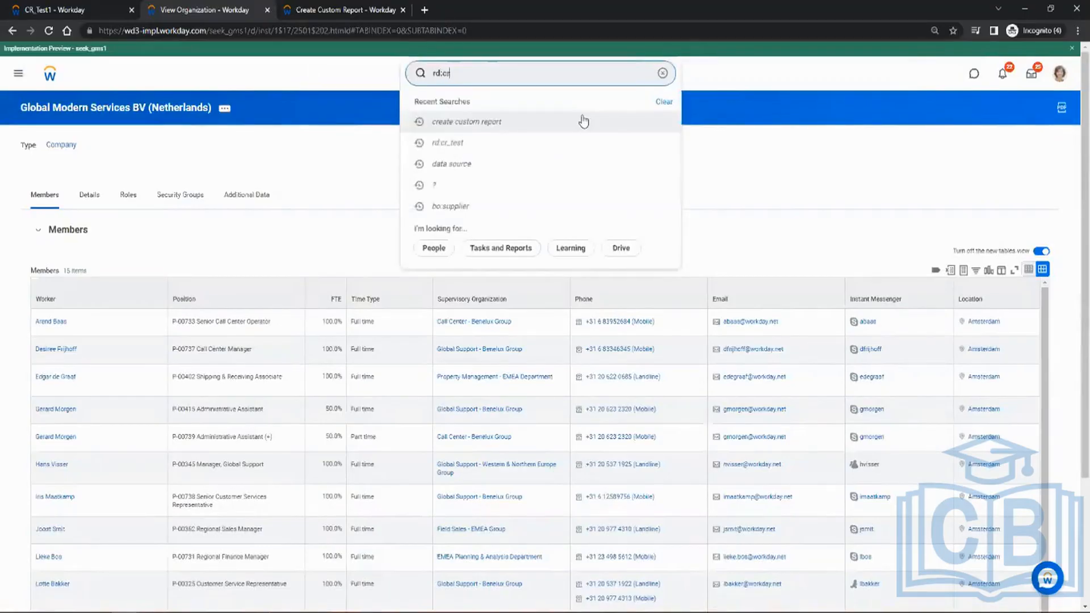
text(rd:cr_Test)
key(Return)
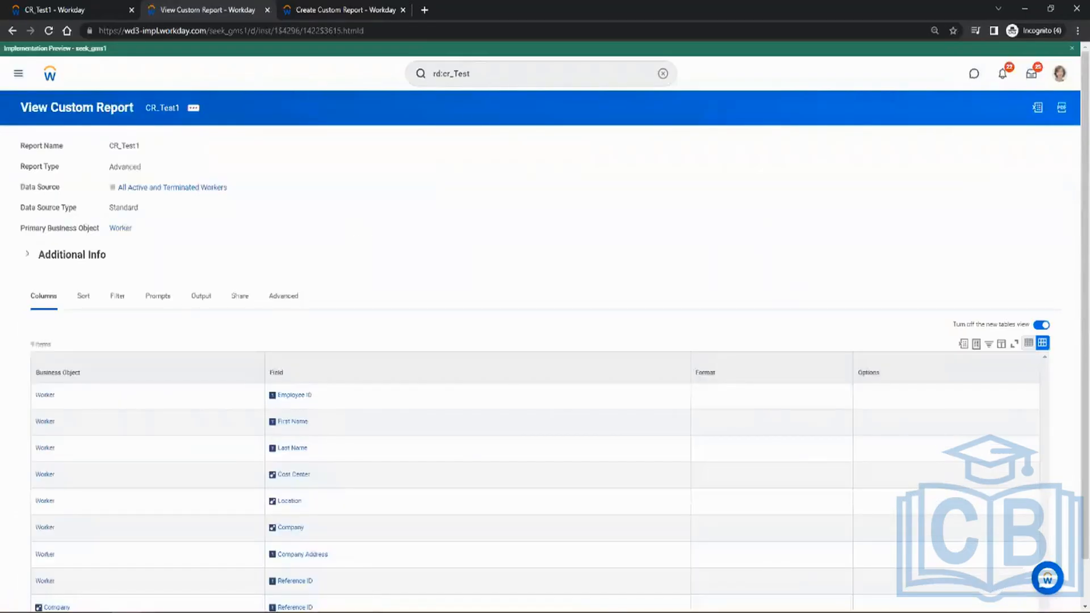
- Search by first name with the "worker:" prefix and open the profile of the Vice President, Human Resources
click(484, 74)
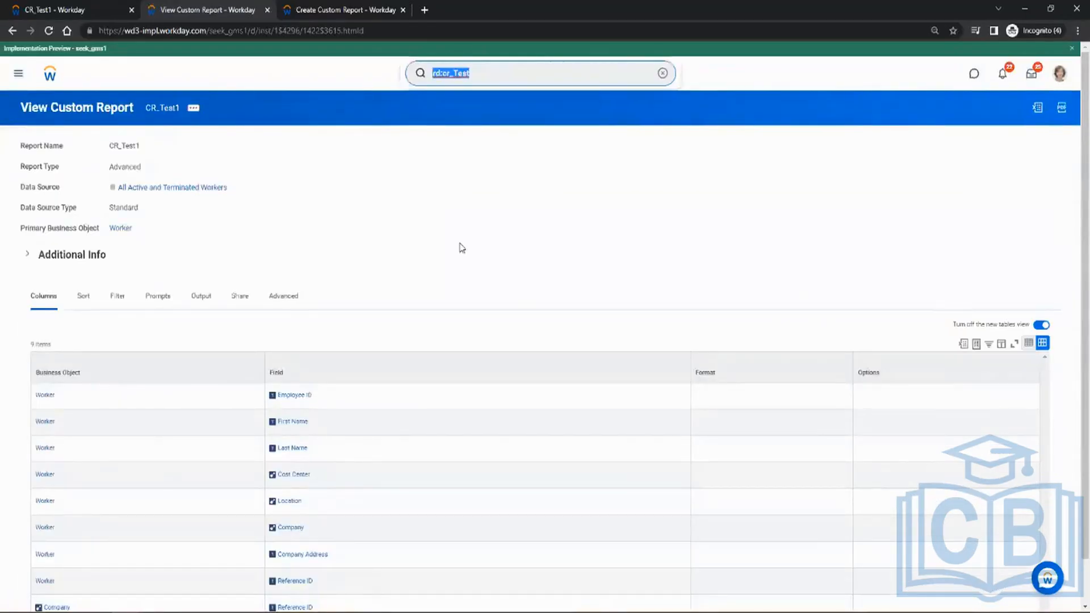
text(worker:logan)
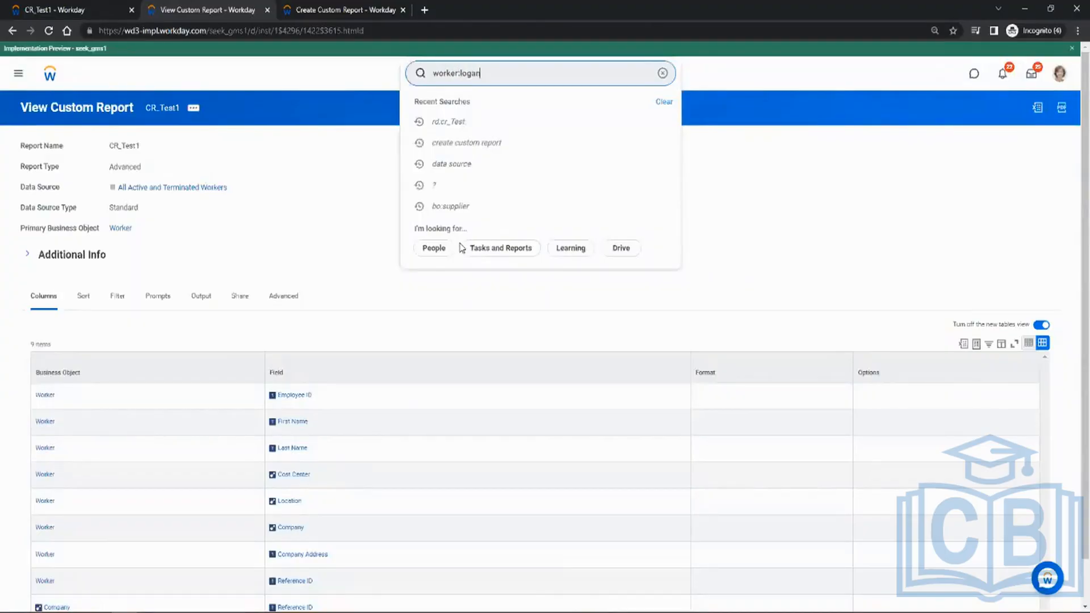
key(Return)
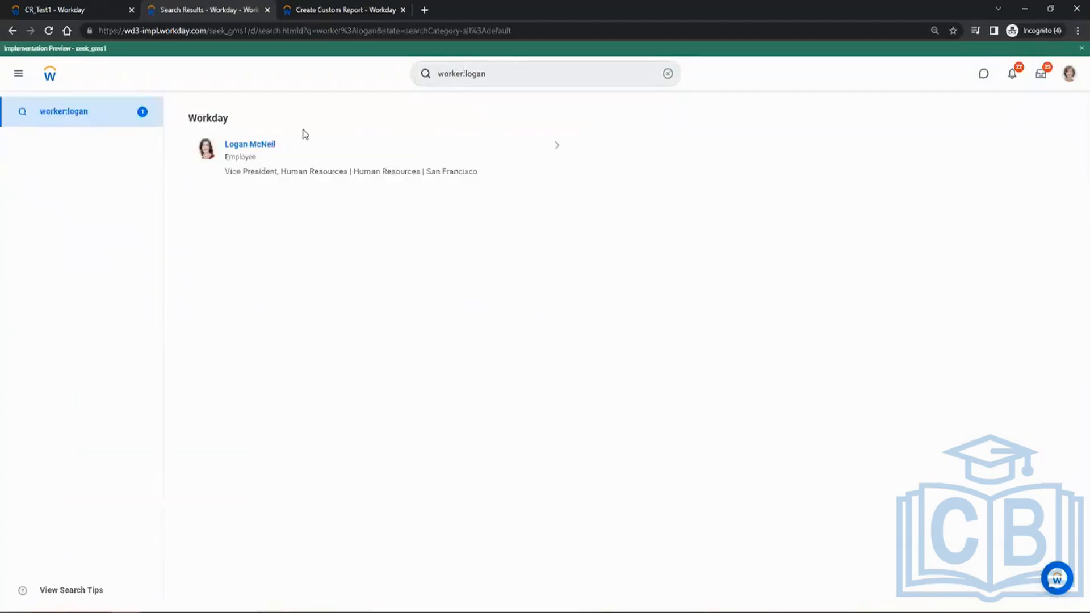
click(239, 145)
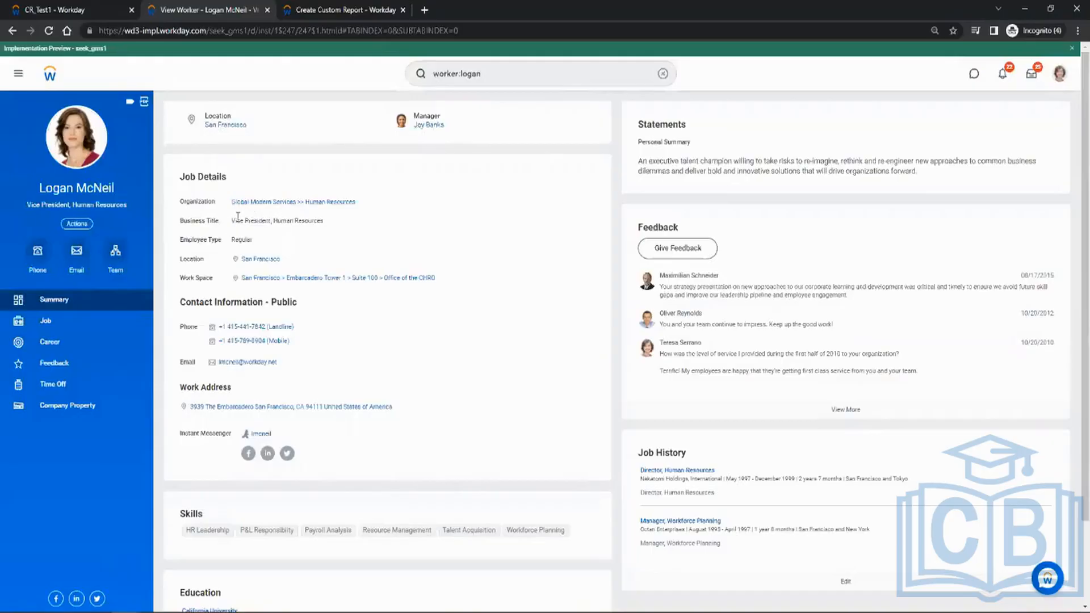
- Examine the business title, employee type and other job details on the worker's profile summary
drag(237, 216, 382, 226)
click(295, 245)
double_click(238, 240)
scroll(346, 353, down, 2)
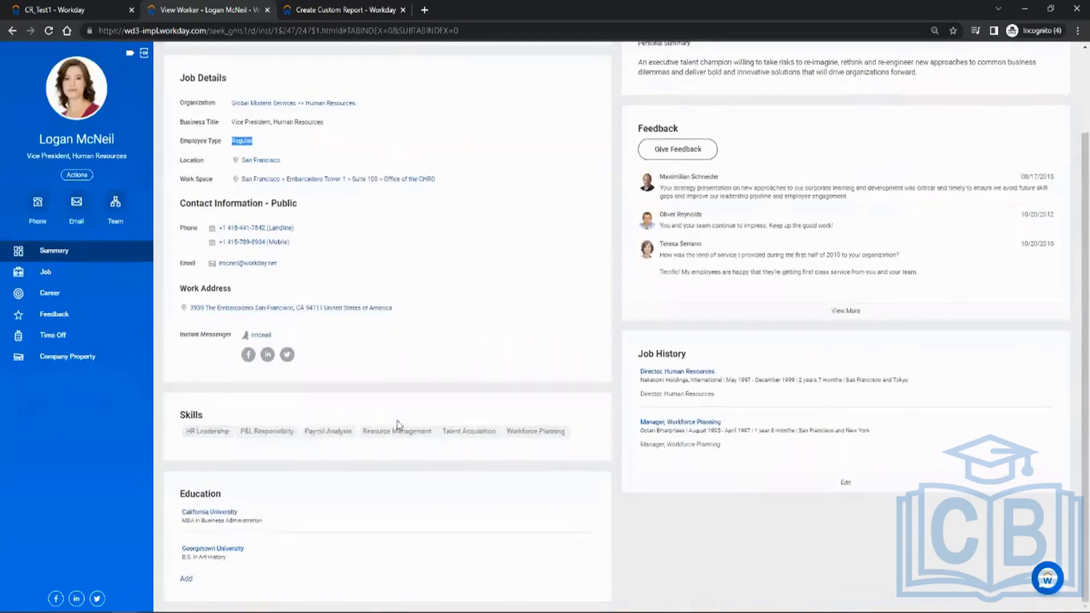
scroll(475, 408, up, 2)
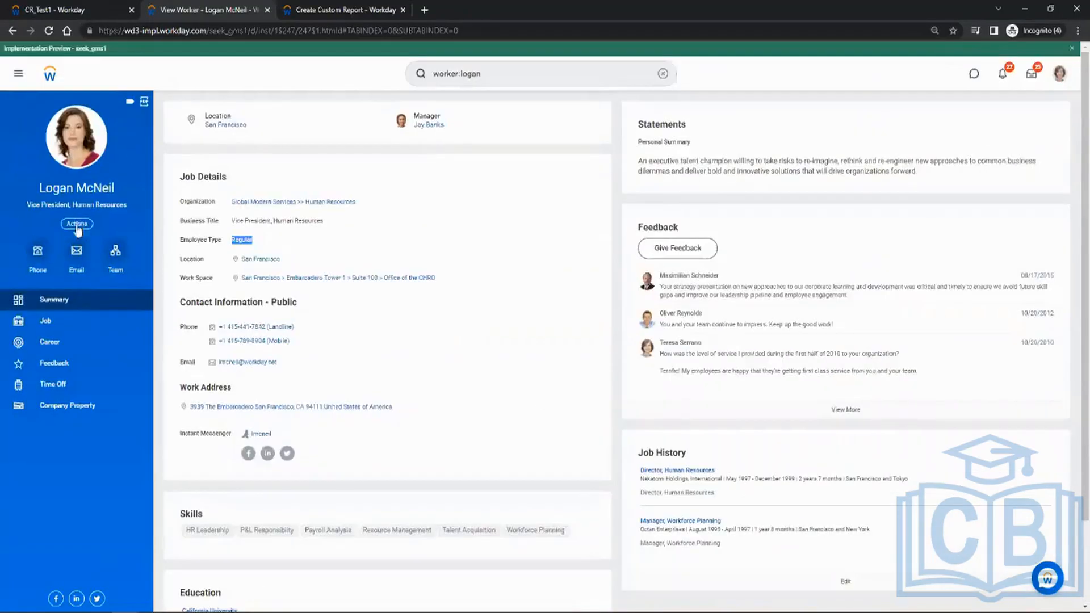
- View the Job, Career, Feedback, Time Off and Company Property sections of the worker's profile in turn
click(52, 325)
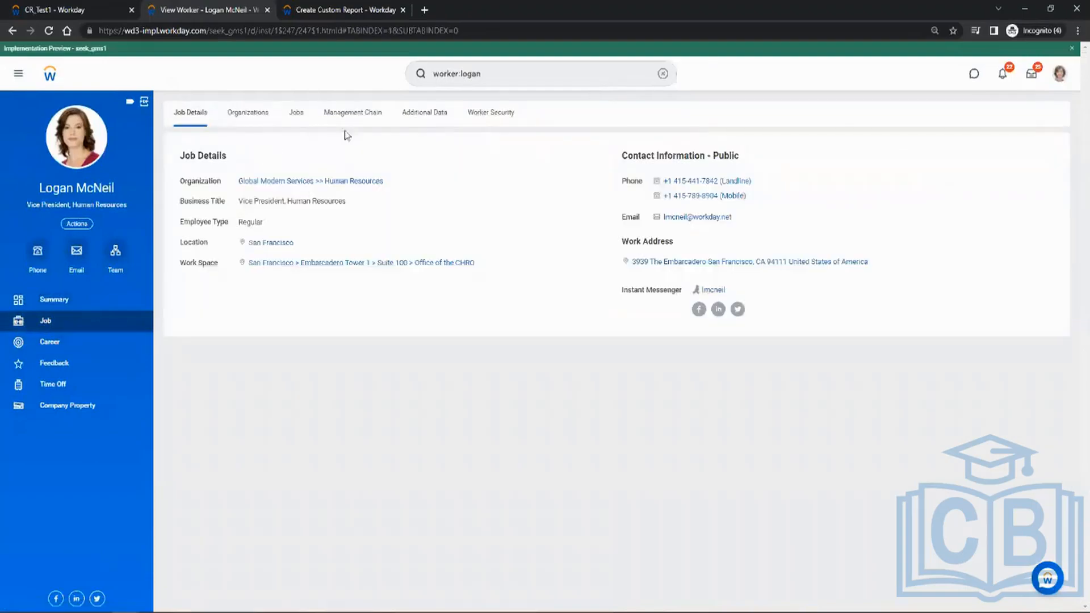
click(50, 342)
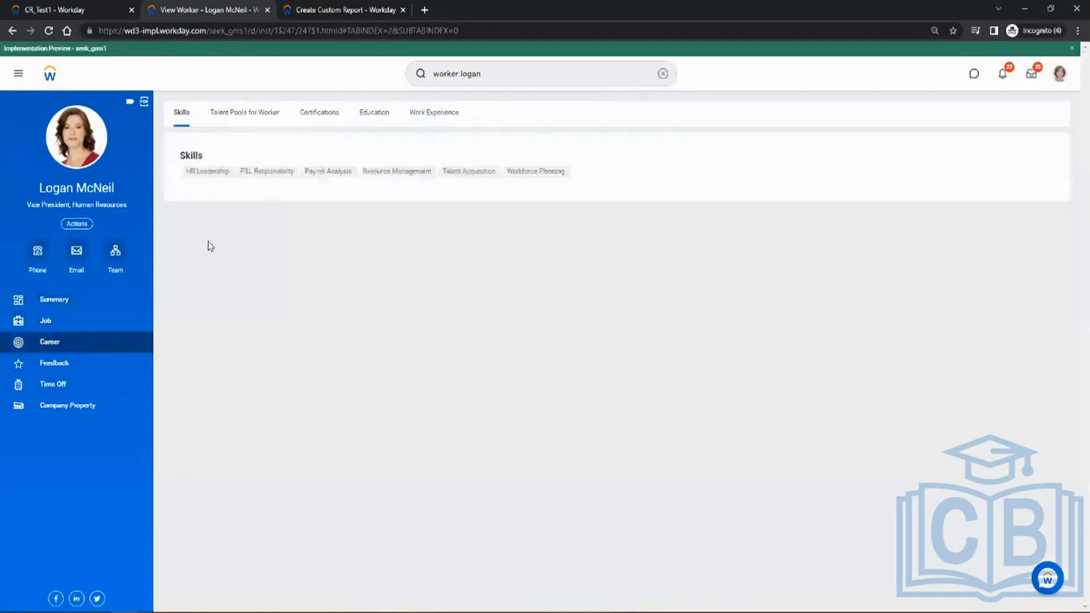
click(50, 364)
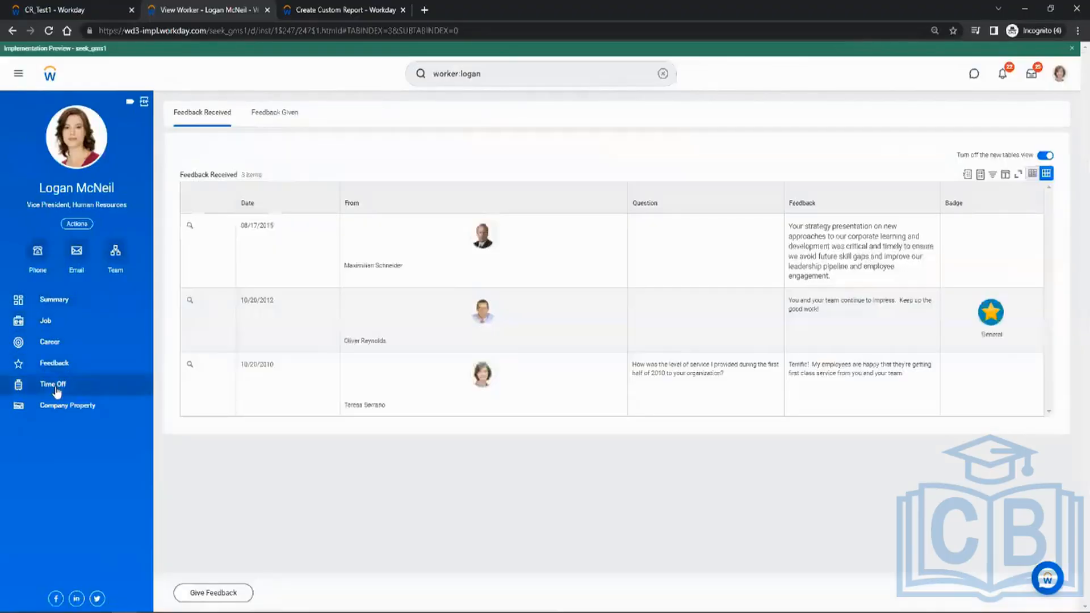
click(56, 386)
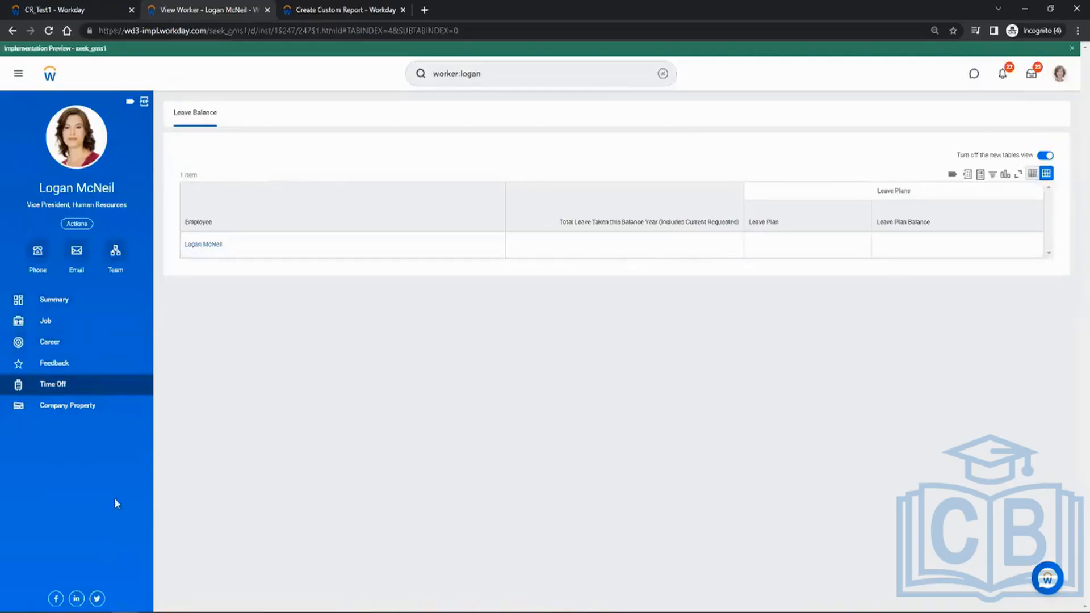
click(63, 407)
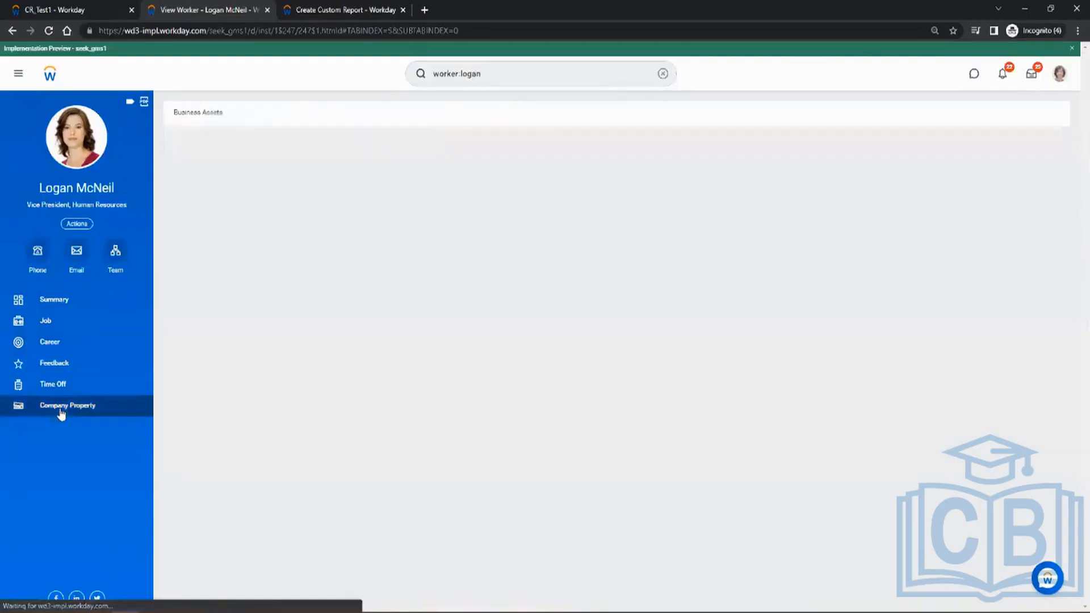
- Examine the related actions available for the worker, including Personal Data and Integration IDs, and close the list
click(76, 224)
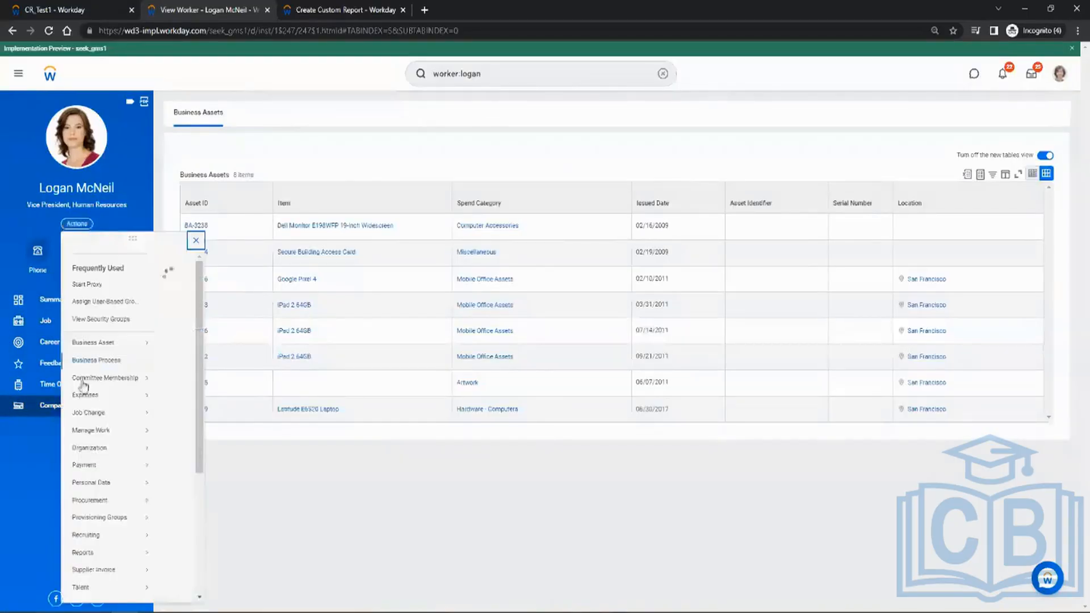
mouse_move(118, 376)
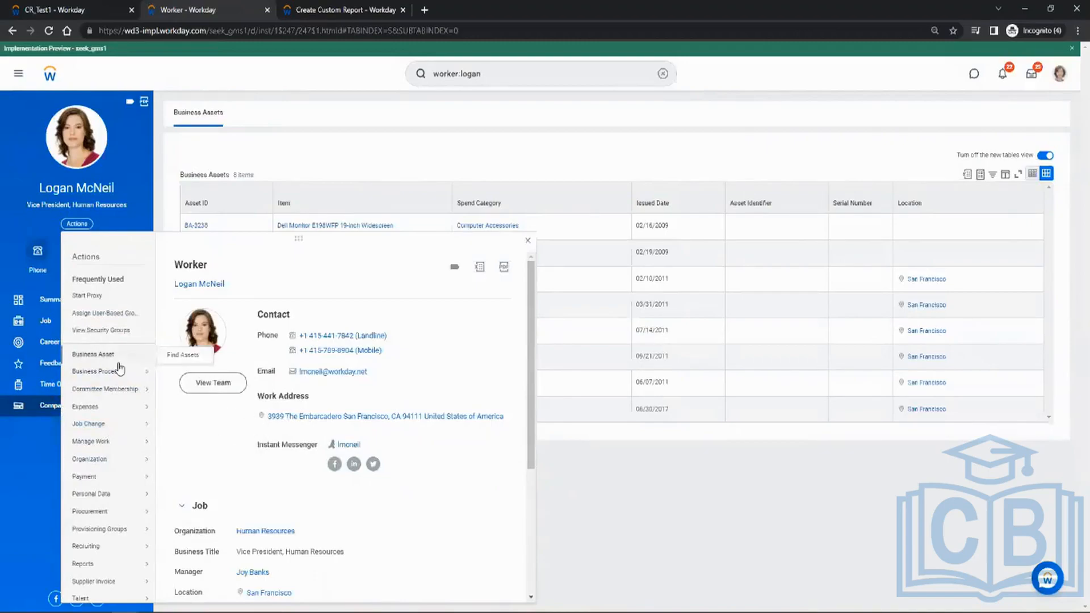
scroll(122, 408, down, 2)
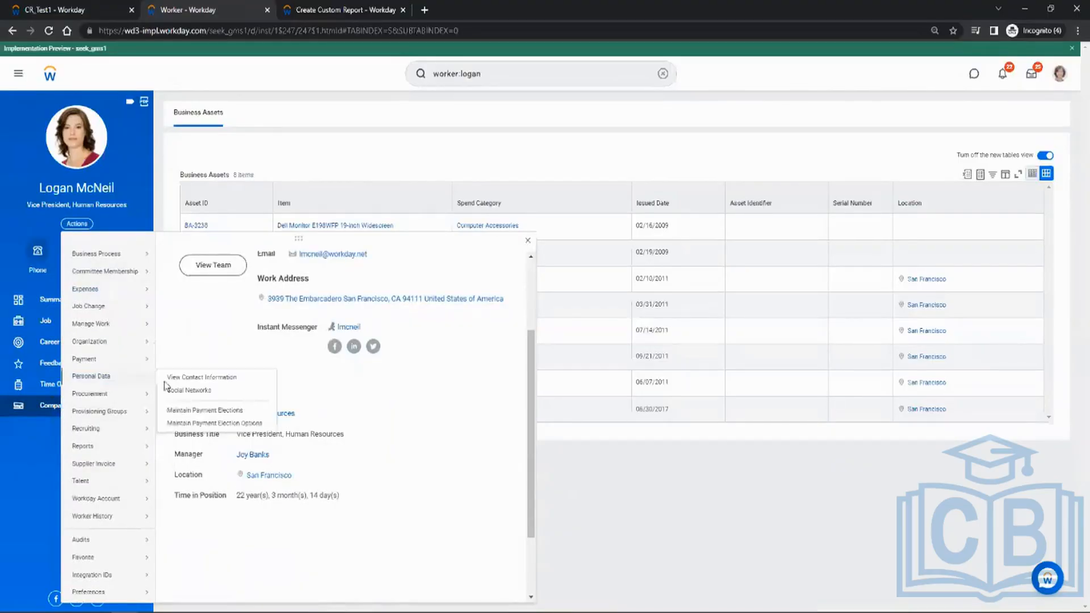
mouse_move(119, 324)
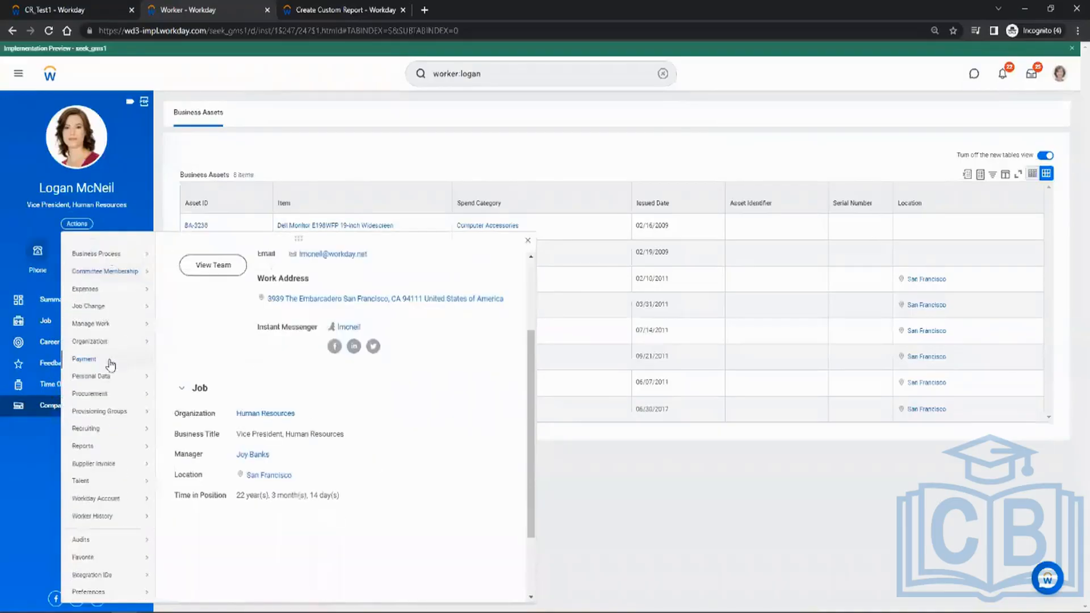
scroll(102, 423, down, 2)
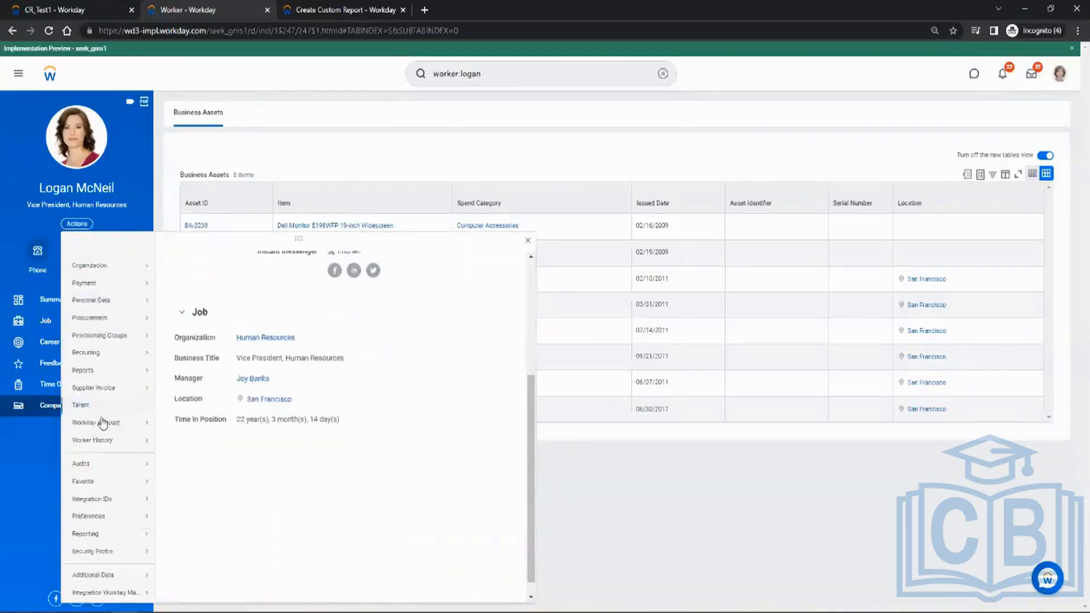
mouse_move(102, 532)
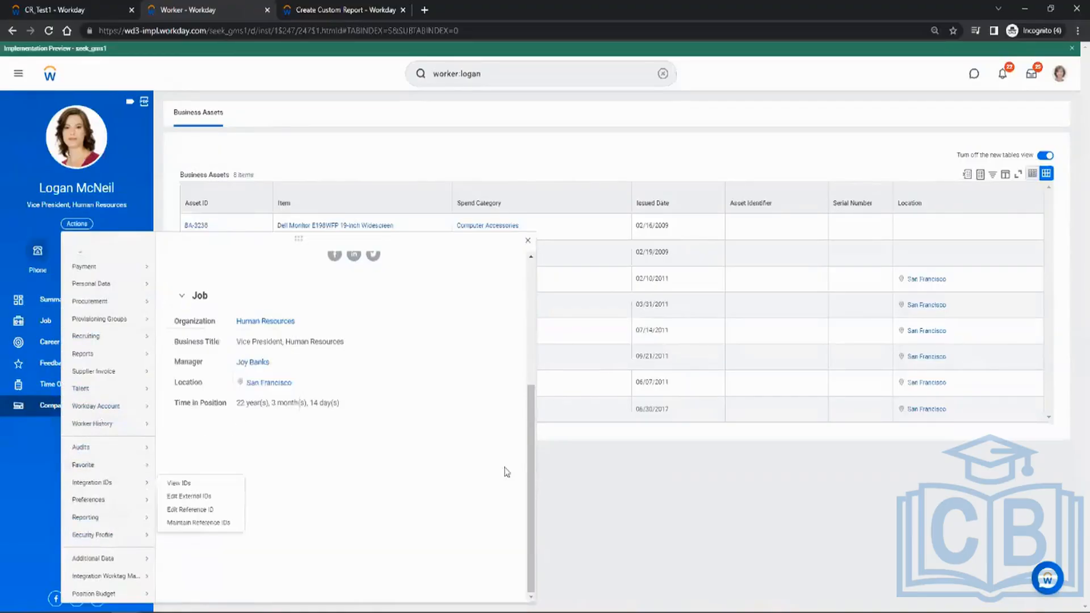
click(711, 509)
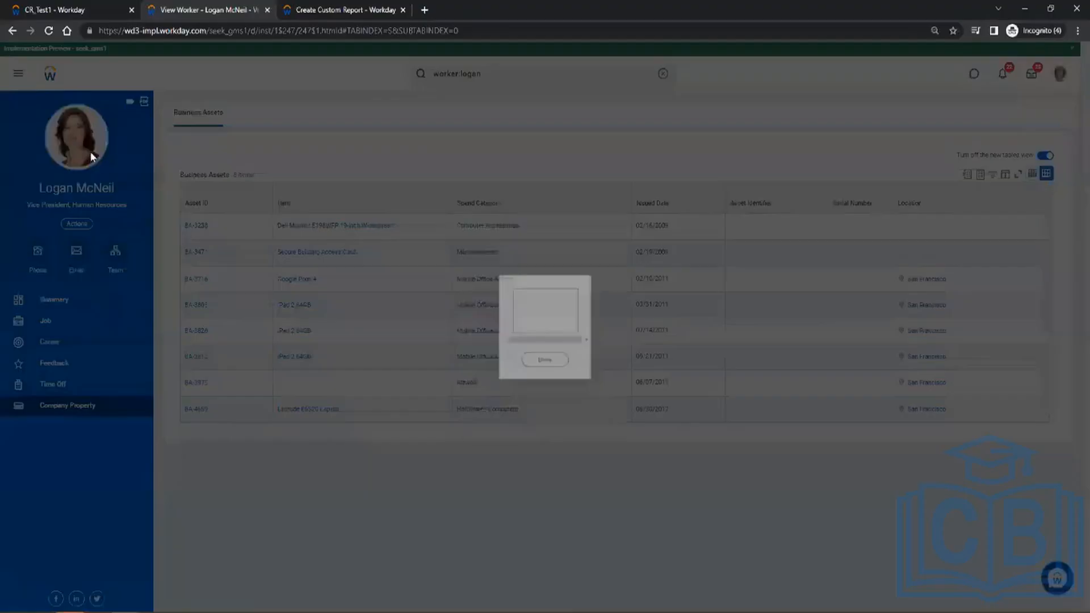
click(98, 153)
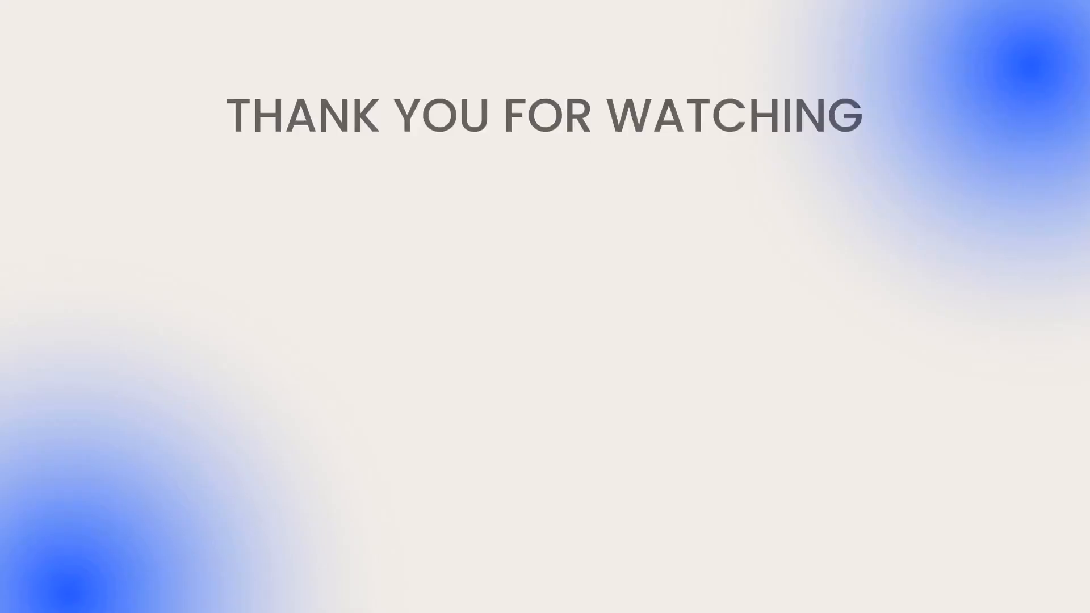